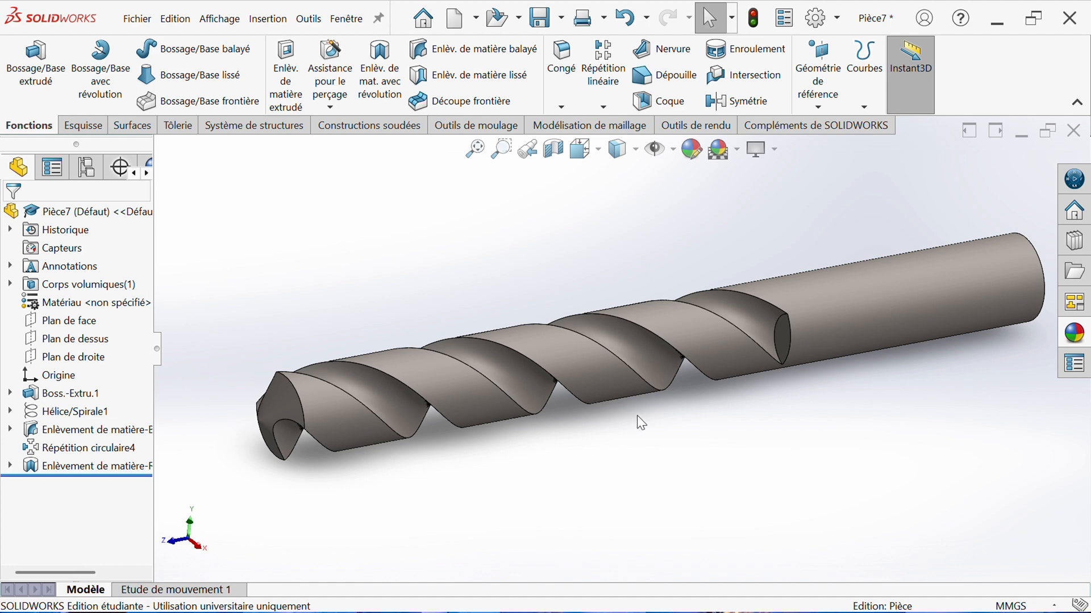
middle_drag(637, 417, 624, 396)
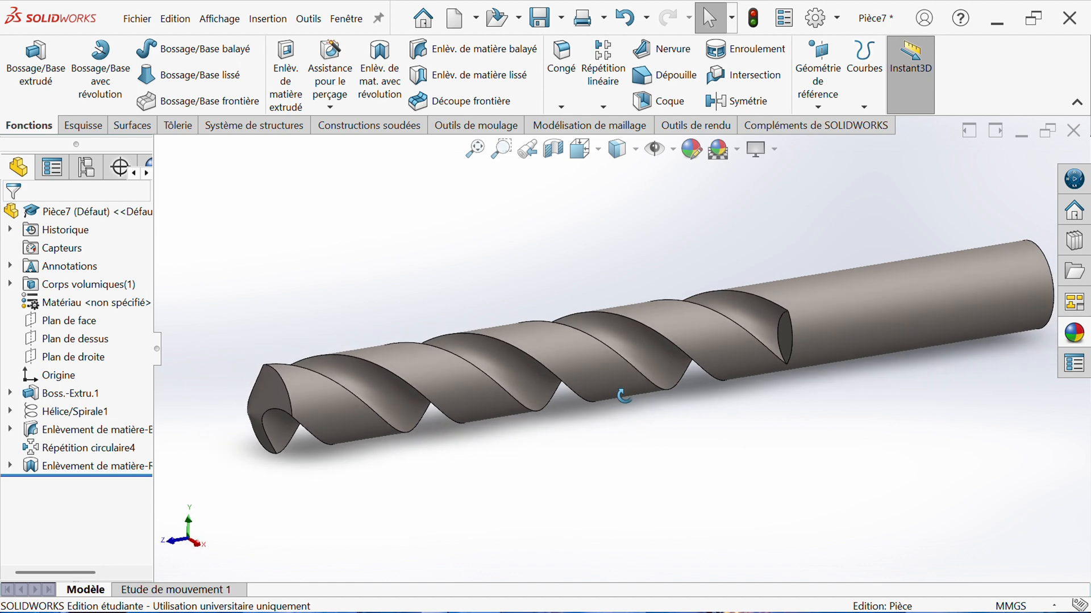
scroll(625, 400, up, 2)
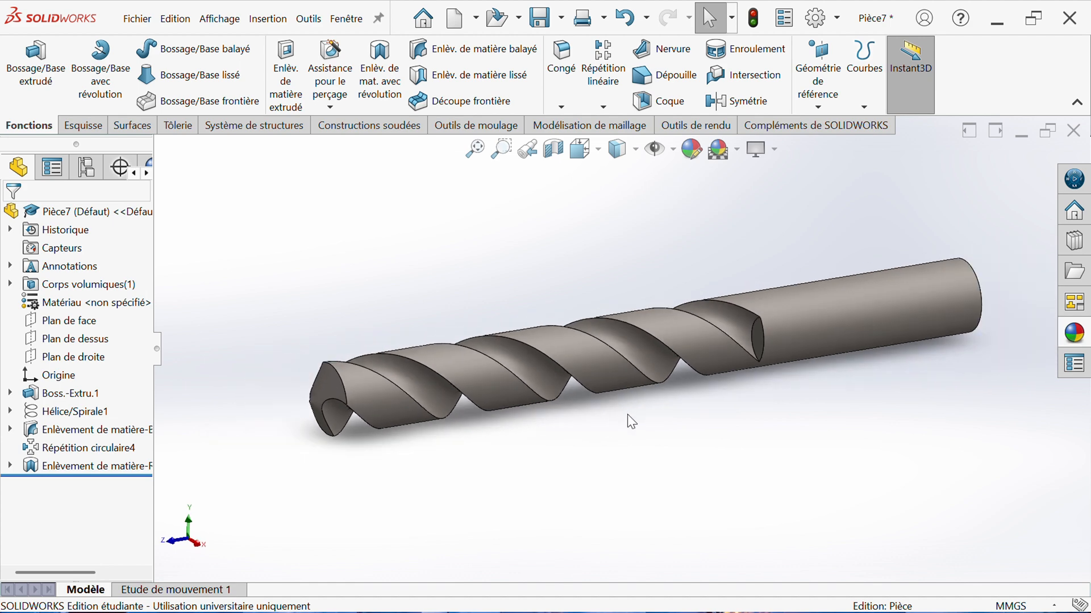
scroll(619, 343, down, 2)
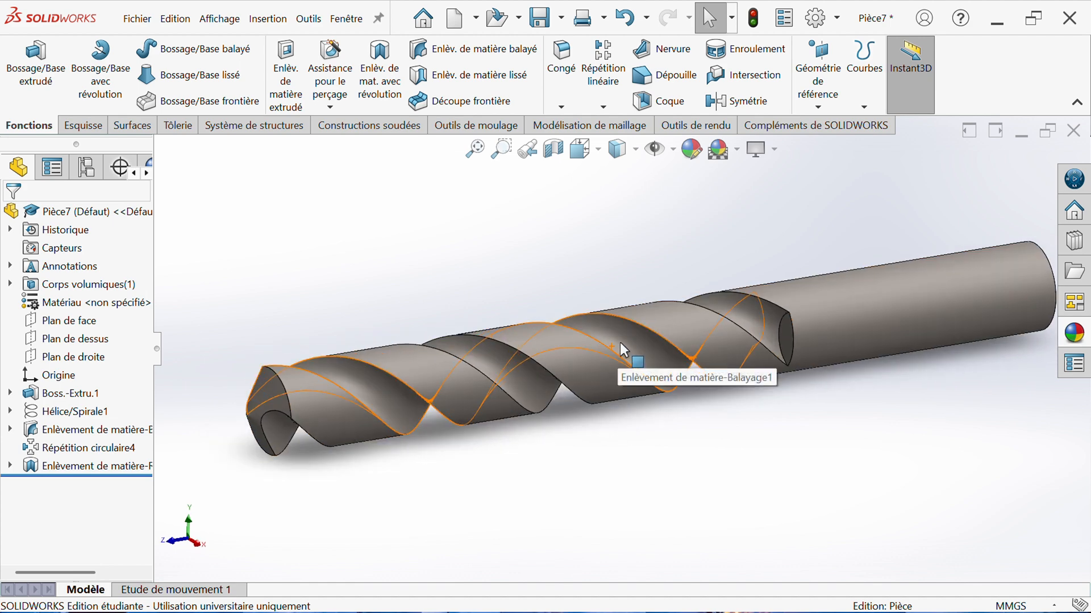
mouse_move(632, 469)
middle_down()
mouse_move(798, 447)
mouse_move(631, 458)
mouse_move(633, 467)
middle_up()
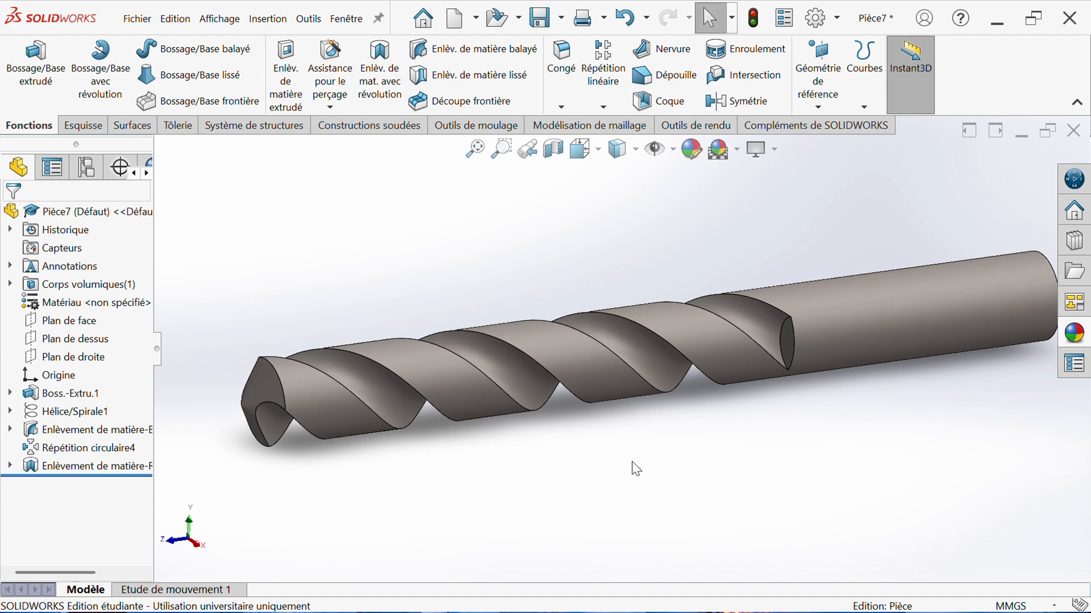
scroll(644, 469, down, 2)
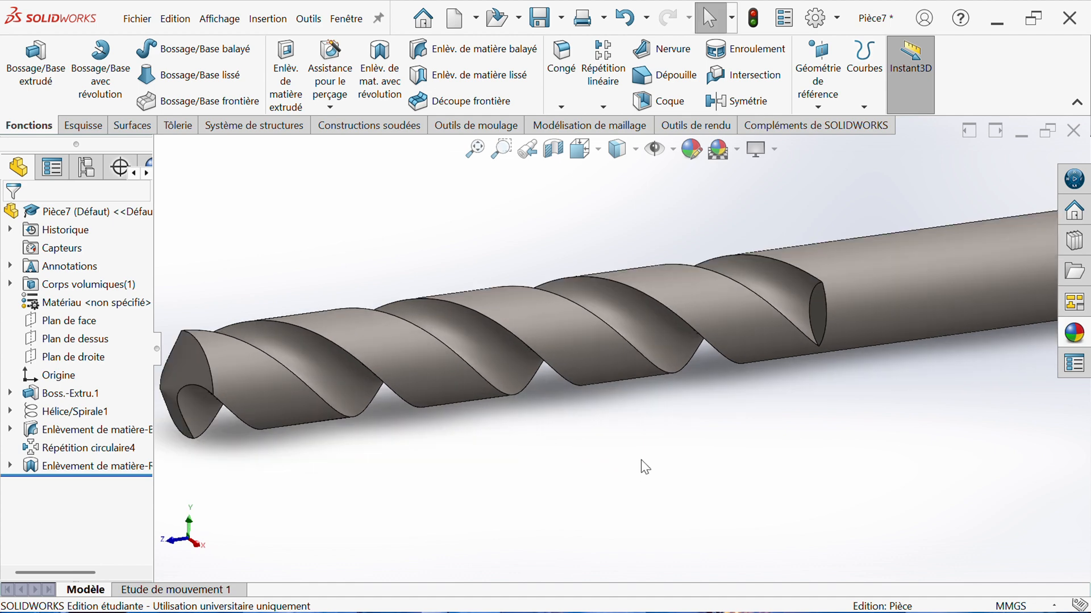
Create a new part document and start a sketch on the front plane (Plan de face)
click(421, 26)
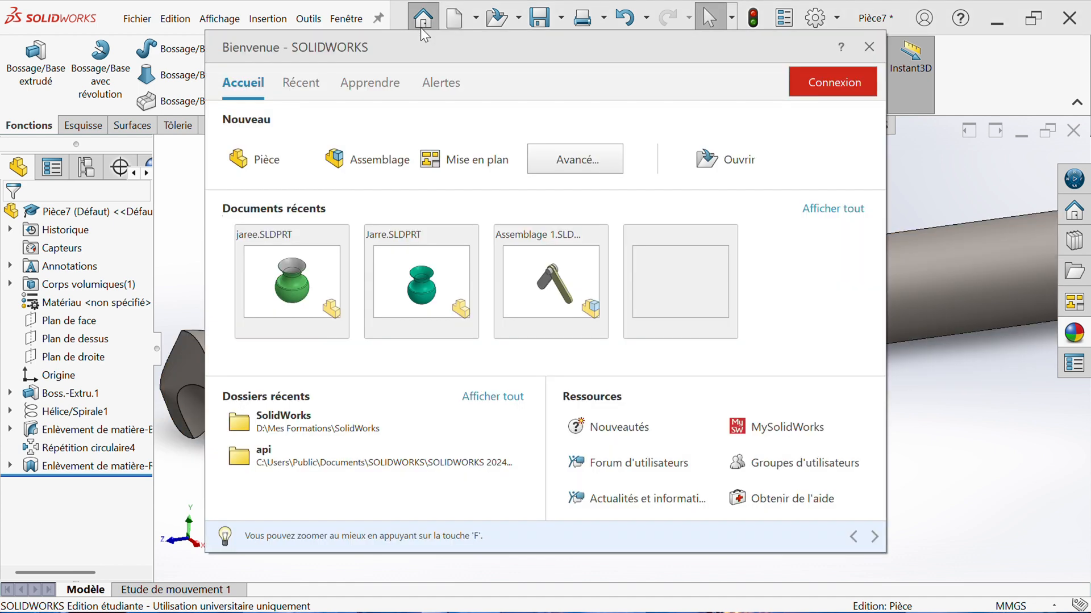
click(275, 164)
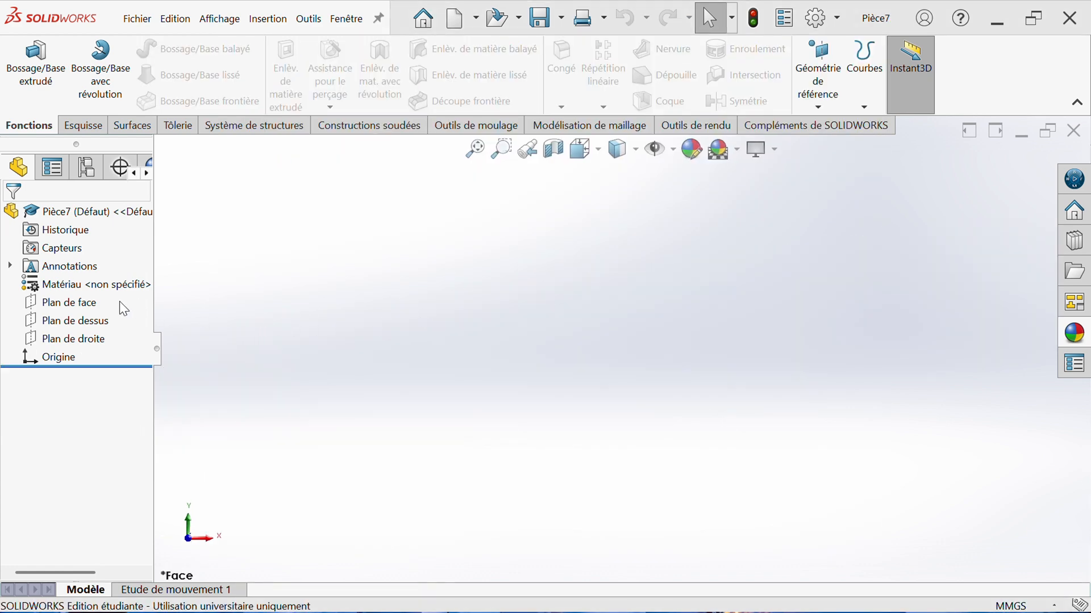
click(85, 301)
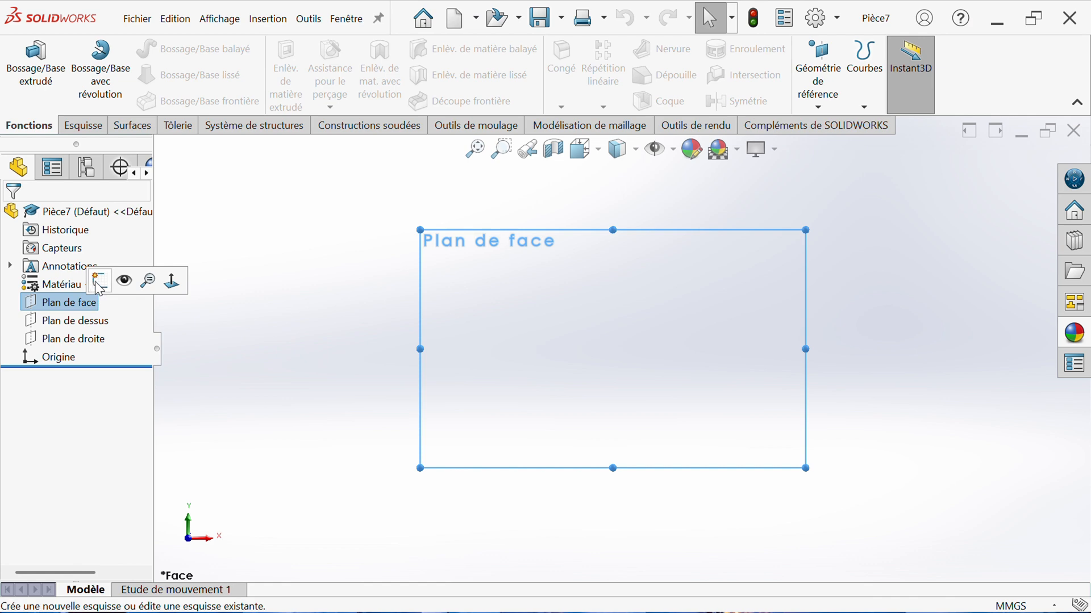
click(99, 287)
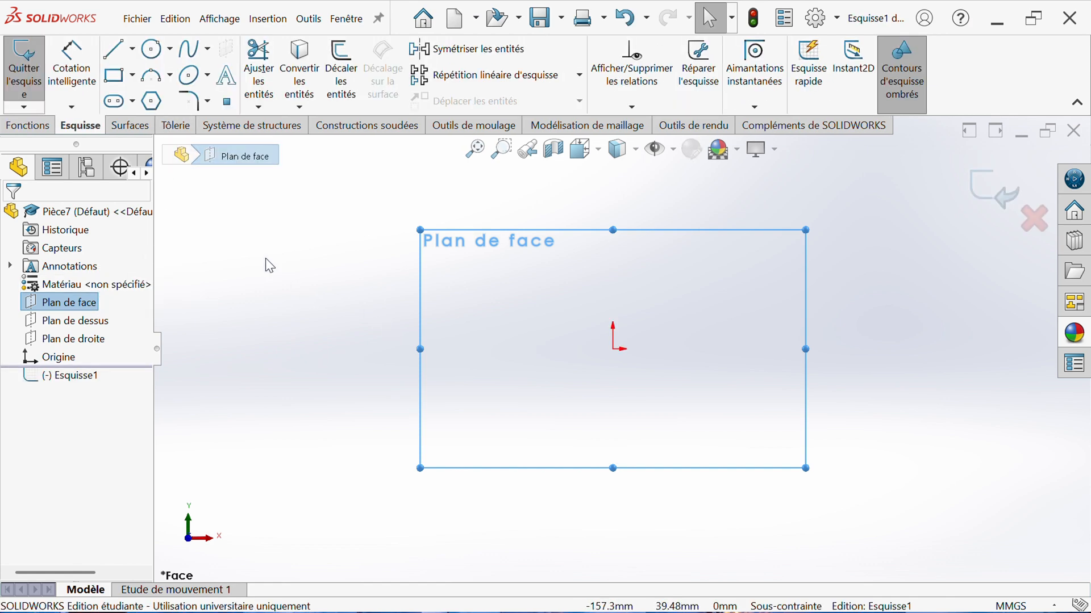
Sketch a circle centred on the origin, dimension its diameter to 15 mm and exit the sketch
click(153, 50)
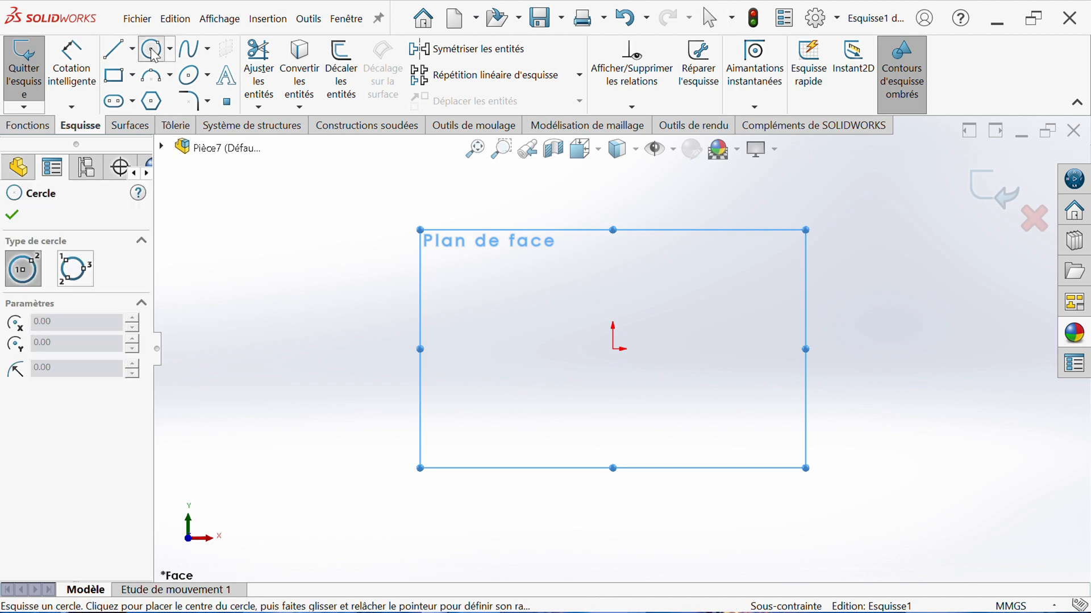
click(612, 348)
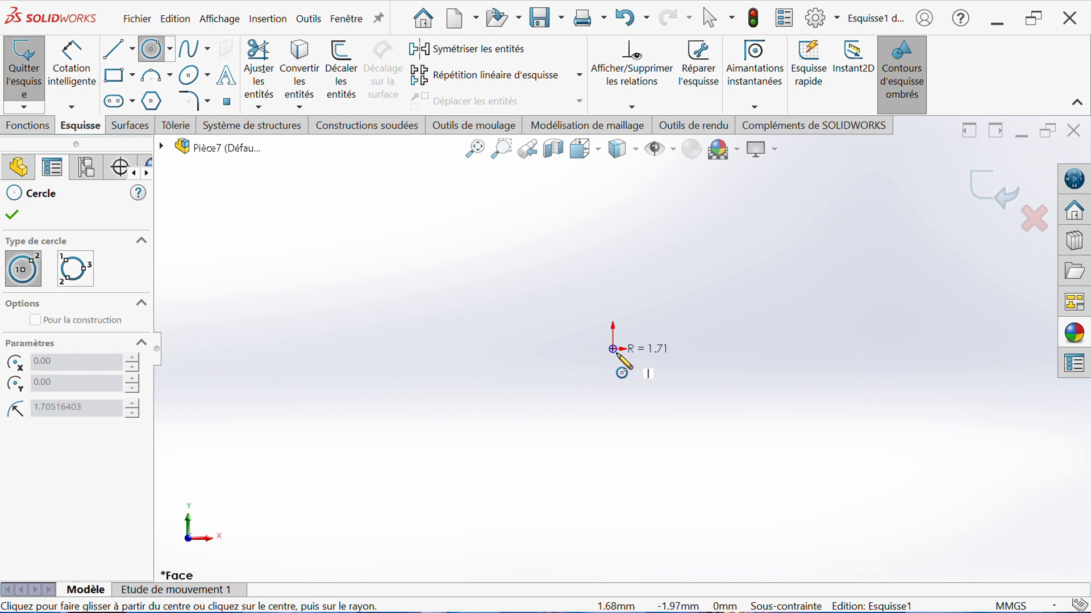
click(648, 410)
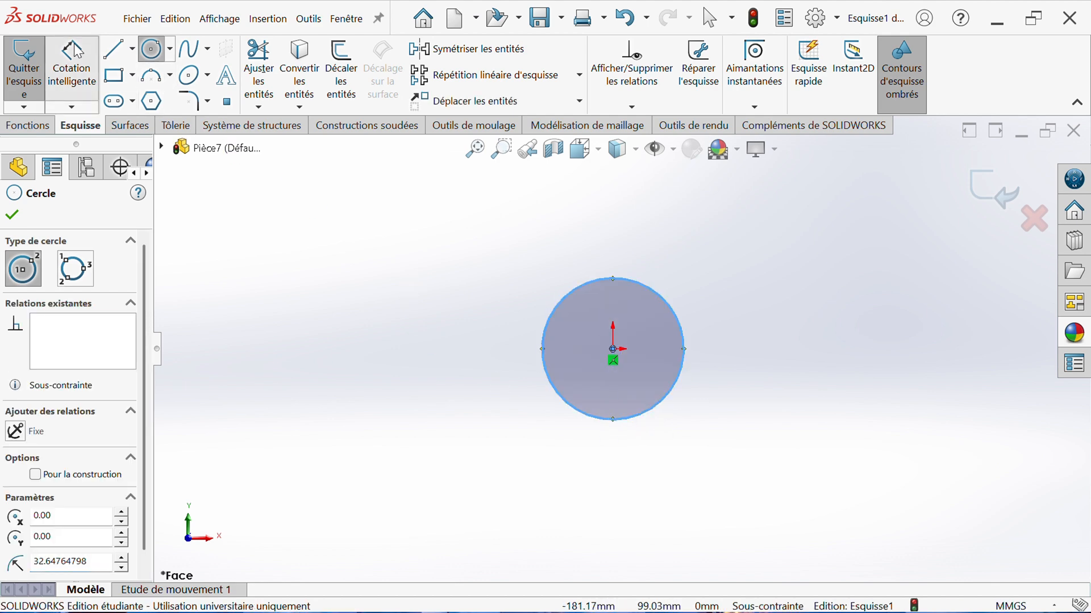
click(71, 63)
click(543, 347)
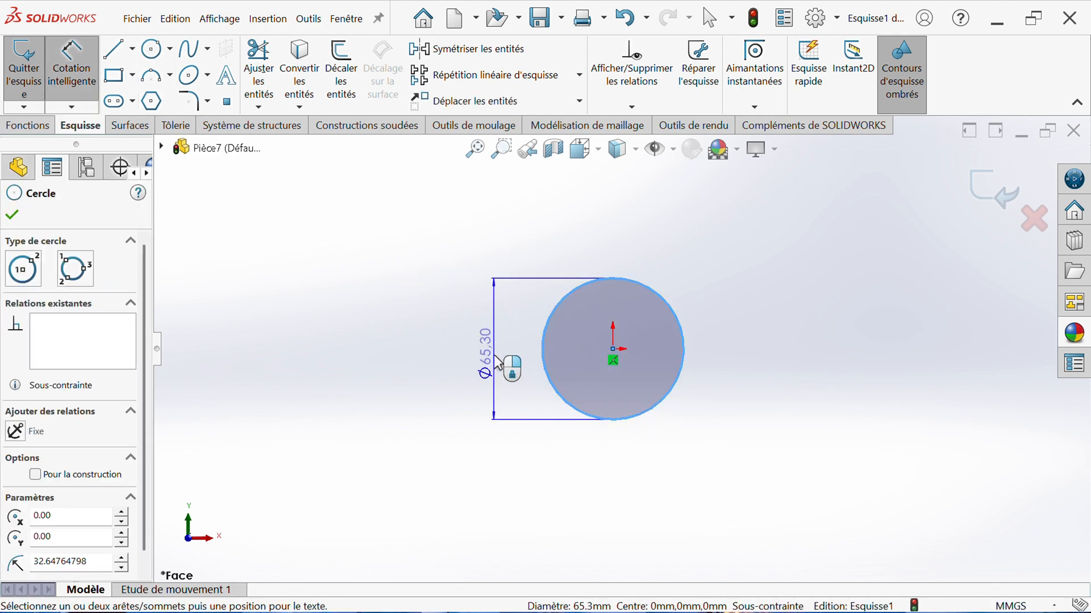
click(493, 355)
text(15)
key(Return)
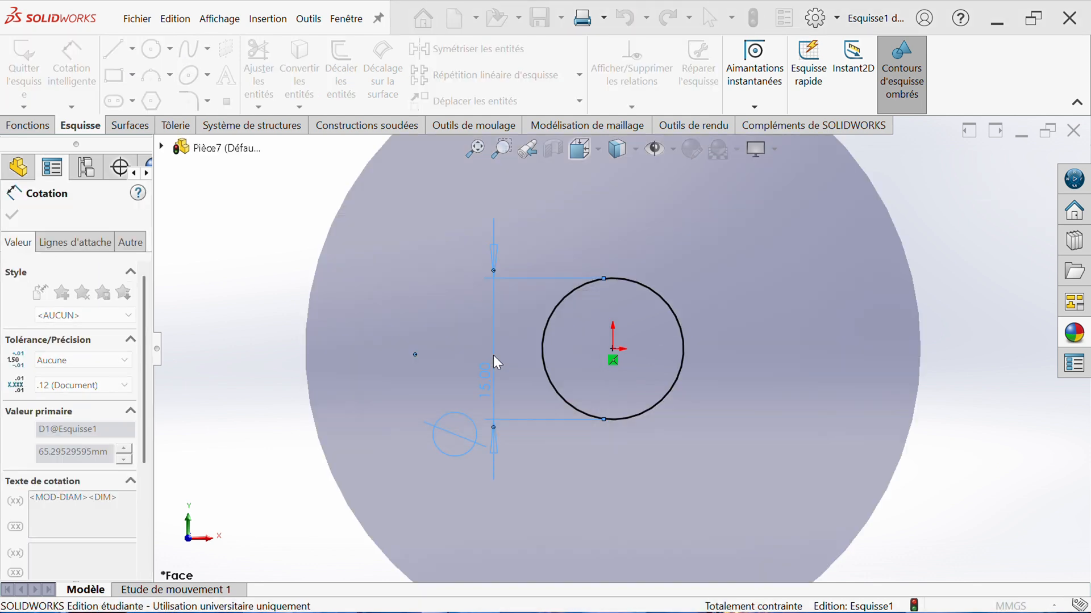
click(991, 198)
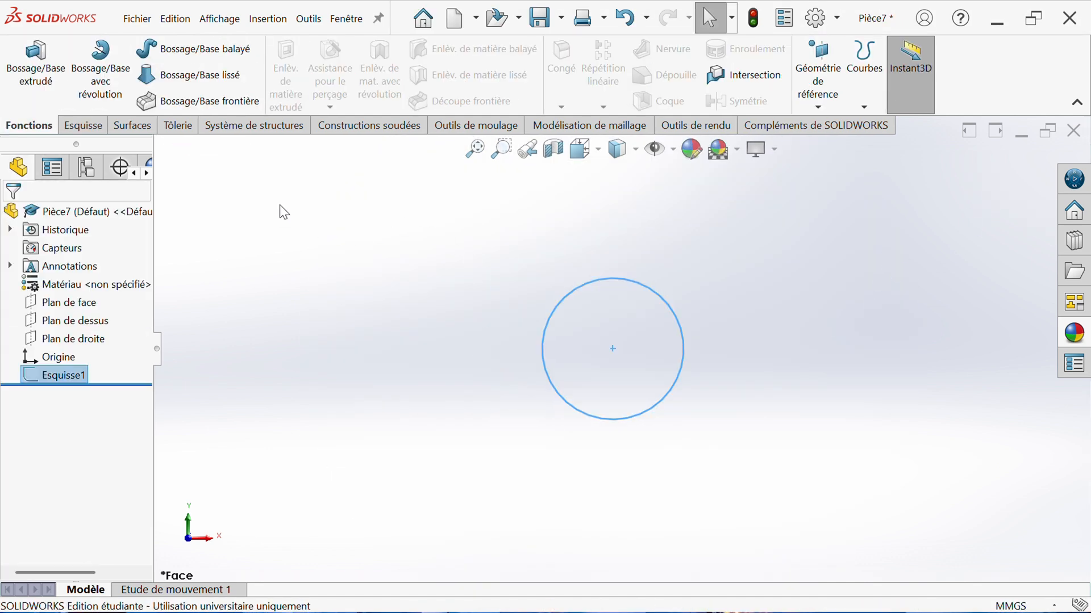
Extrude the circle sketch 150 mm as a boss, using the mid-plane (Plan milieu) end condition
click(31, 70)
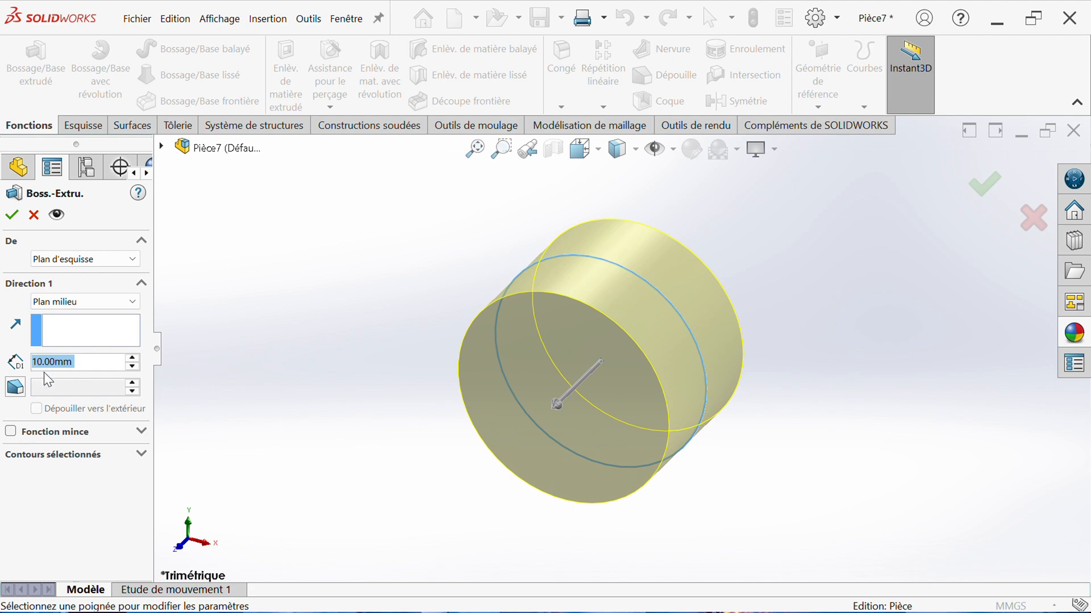
text(150)
key(Return)
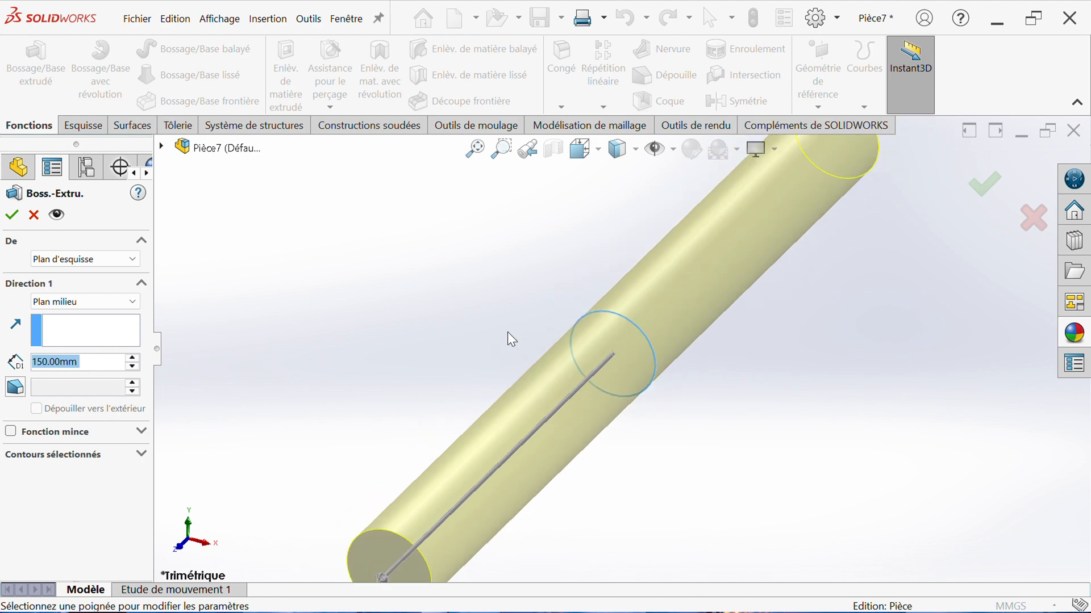
click(12, 214)
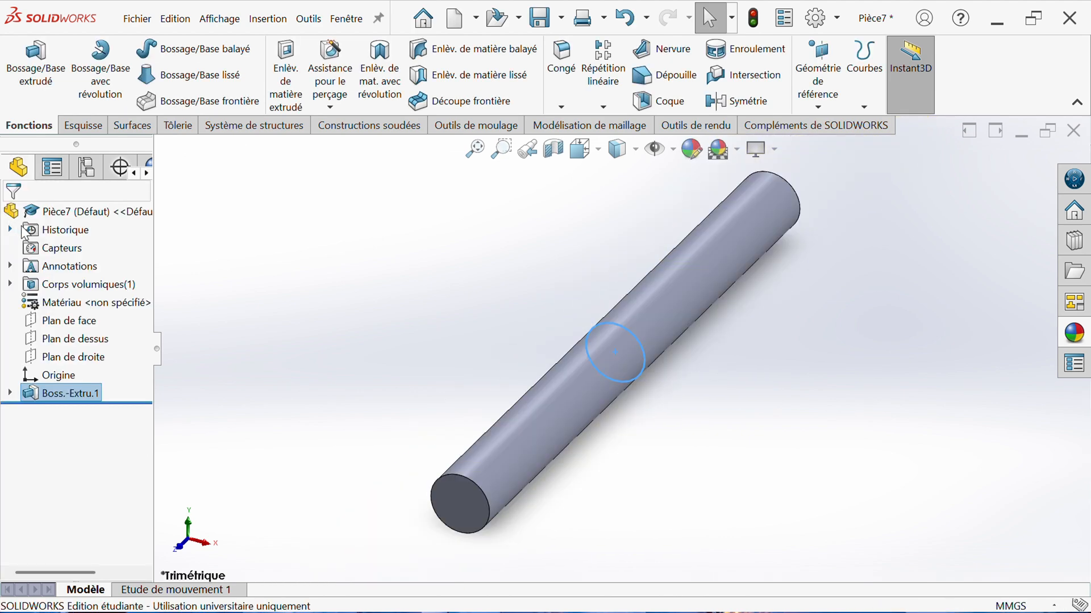
click(429, 265)
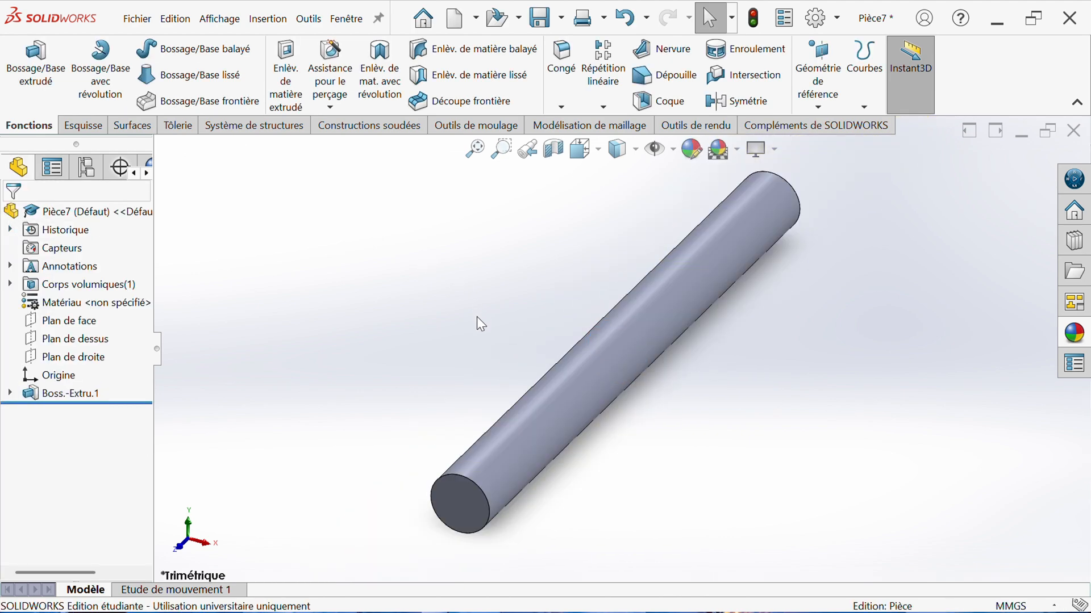
Start a helix on the cylinder's front end face and sketch its base circle from the origin with a 7.5 mm radius, matching the outer edge
mouse_move(476, 316)
middle_down()
mouse_move(462, 295)
mouse_move(464, 318)
middle_up()
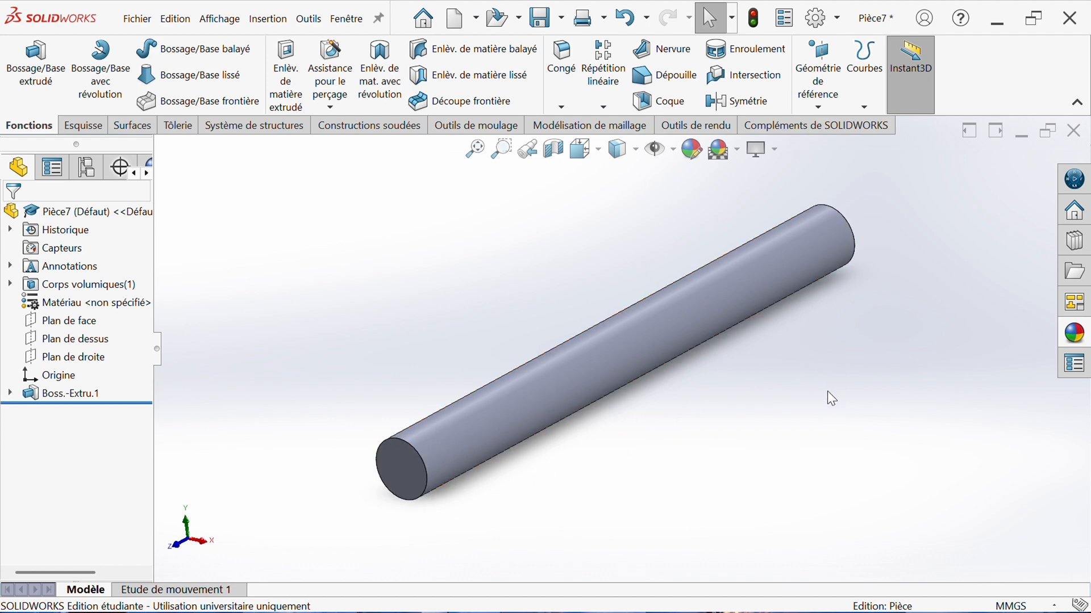
scroll(827, 391, up, 1)
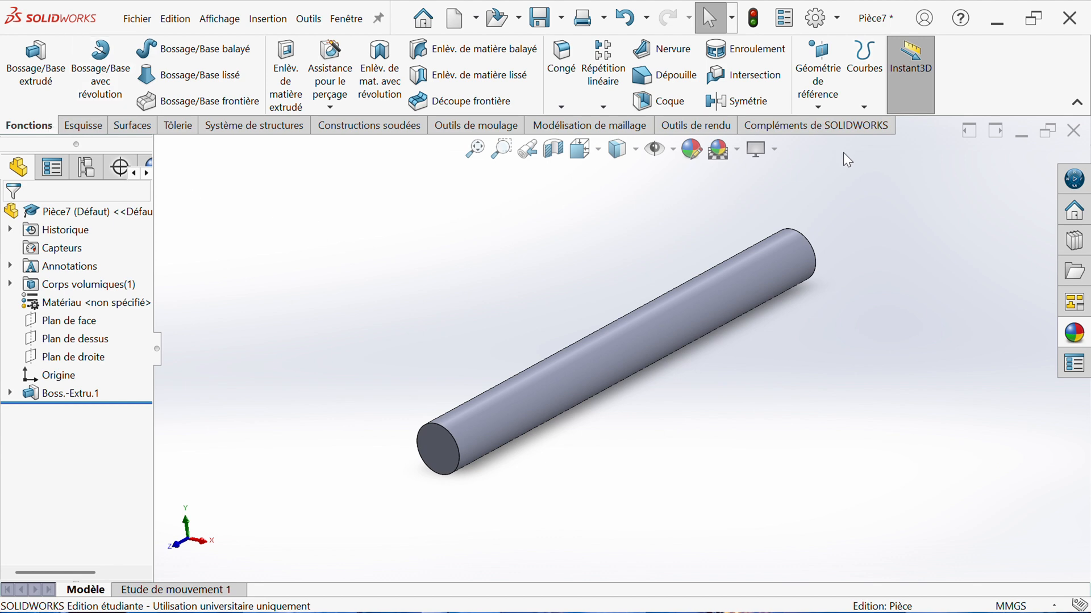
click(863, 110)
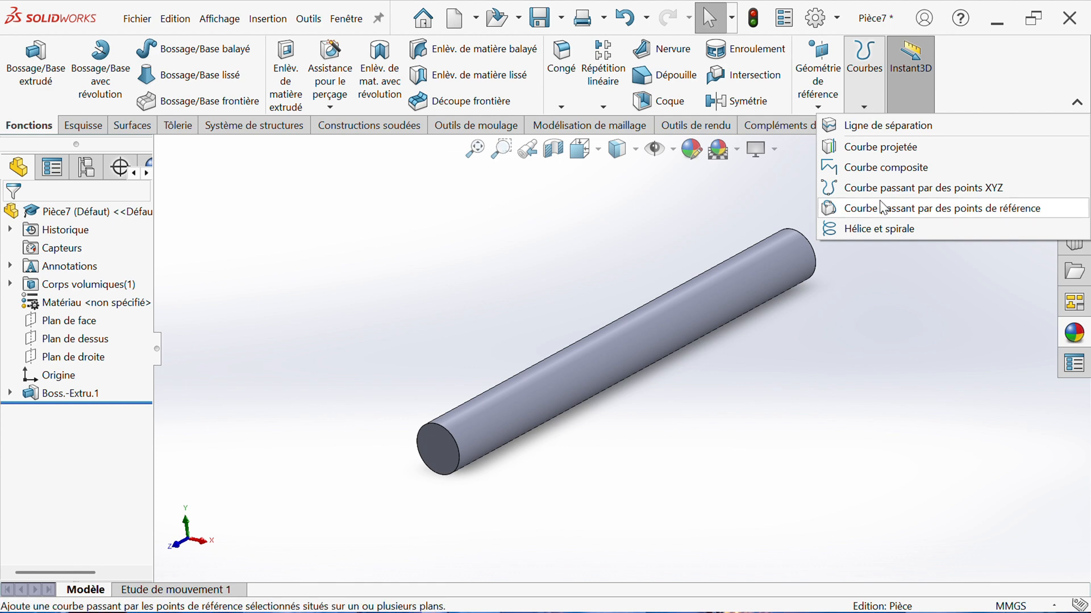
click(873, 231)
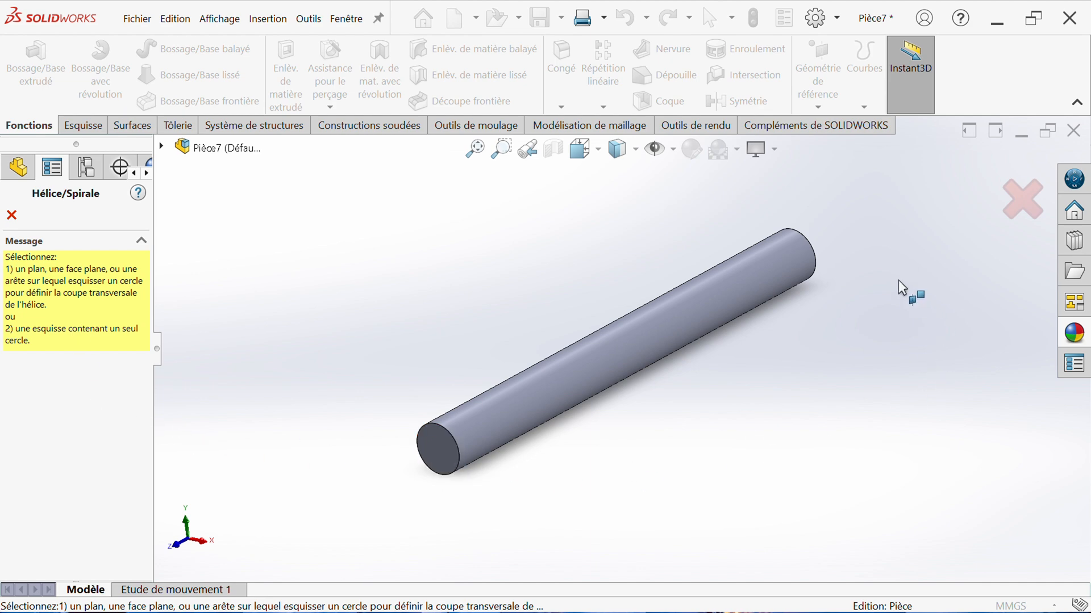
click(441, 444)
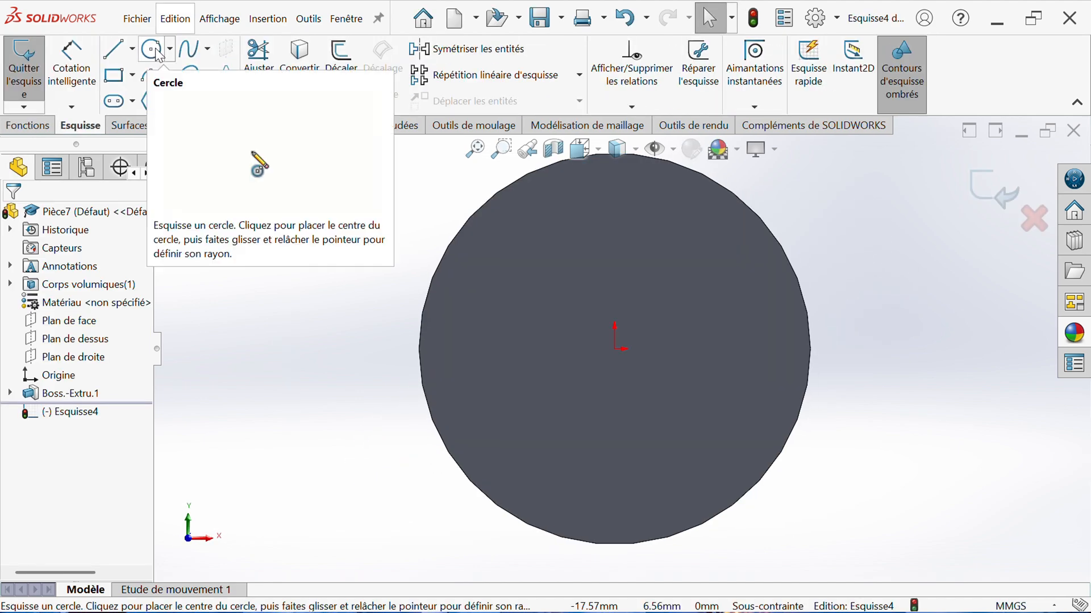
click(156, 52)
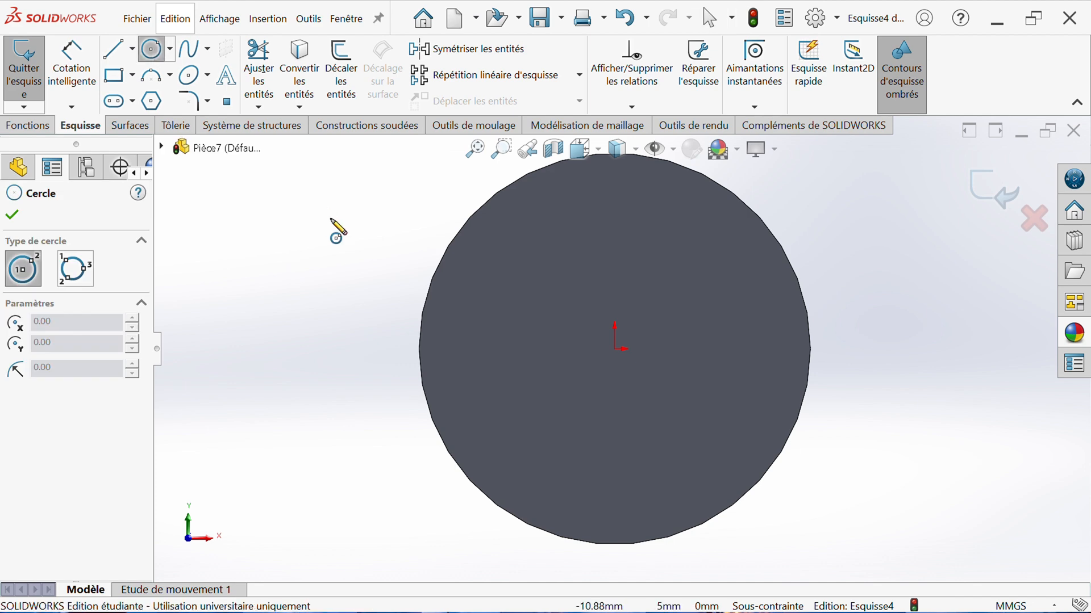
click(616, 350)
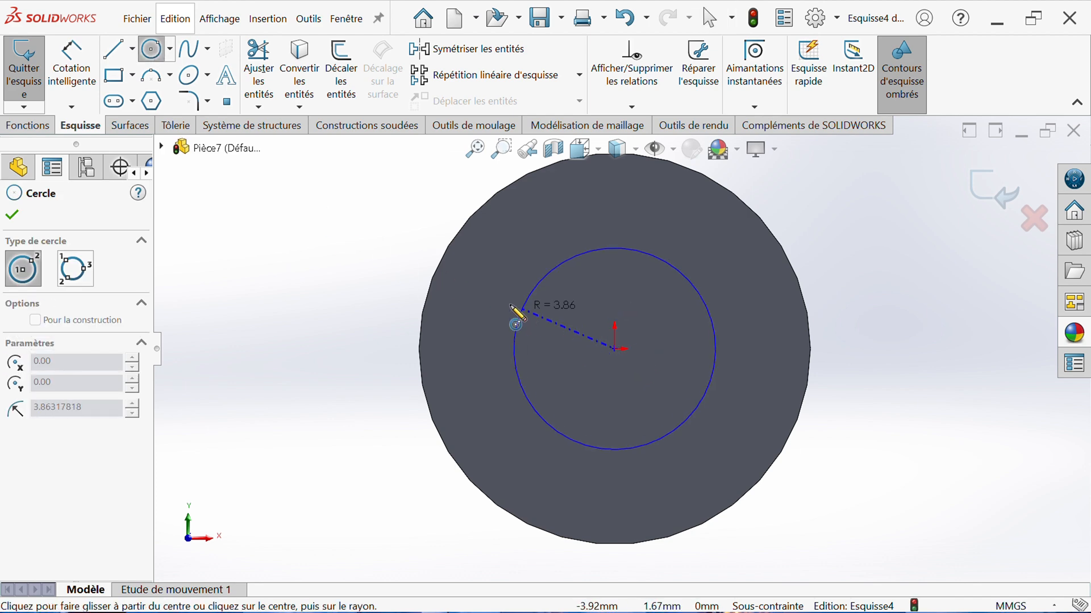
click(445, 281)
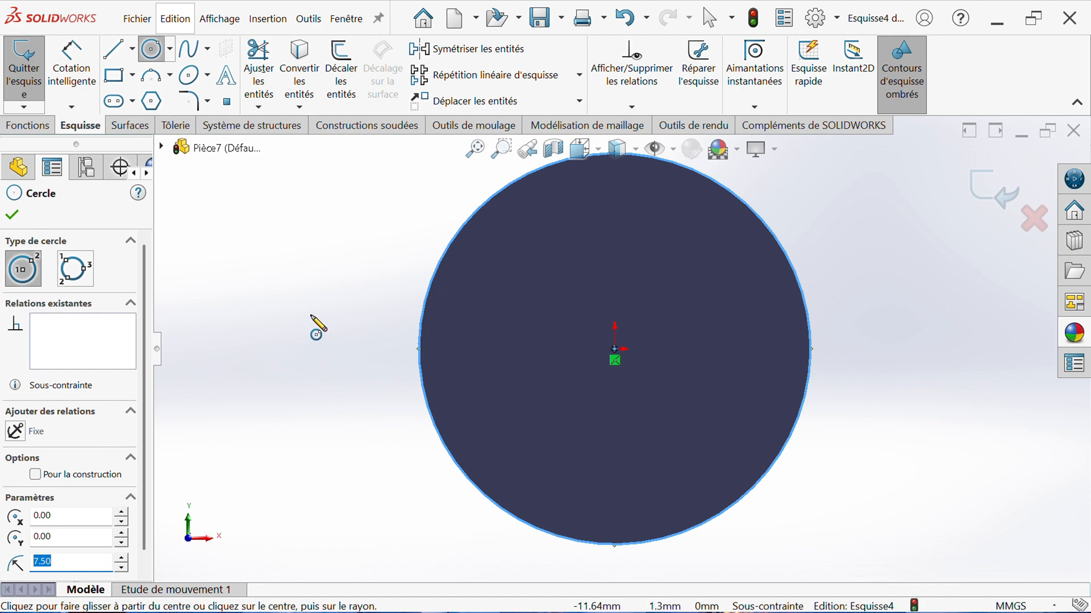
key(Escape)
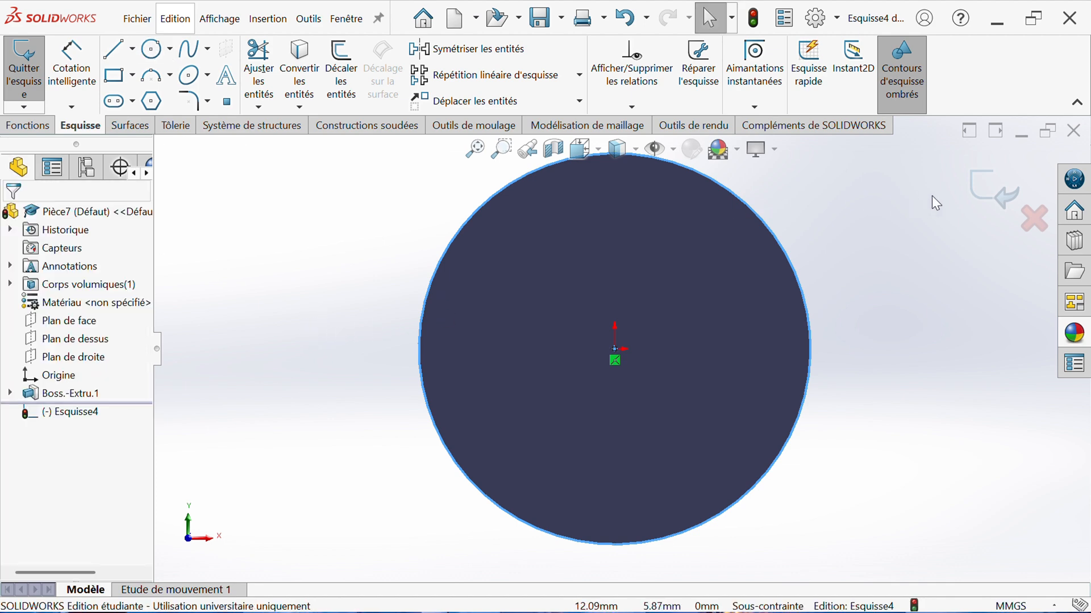
click(979, 189)
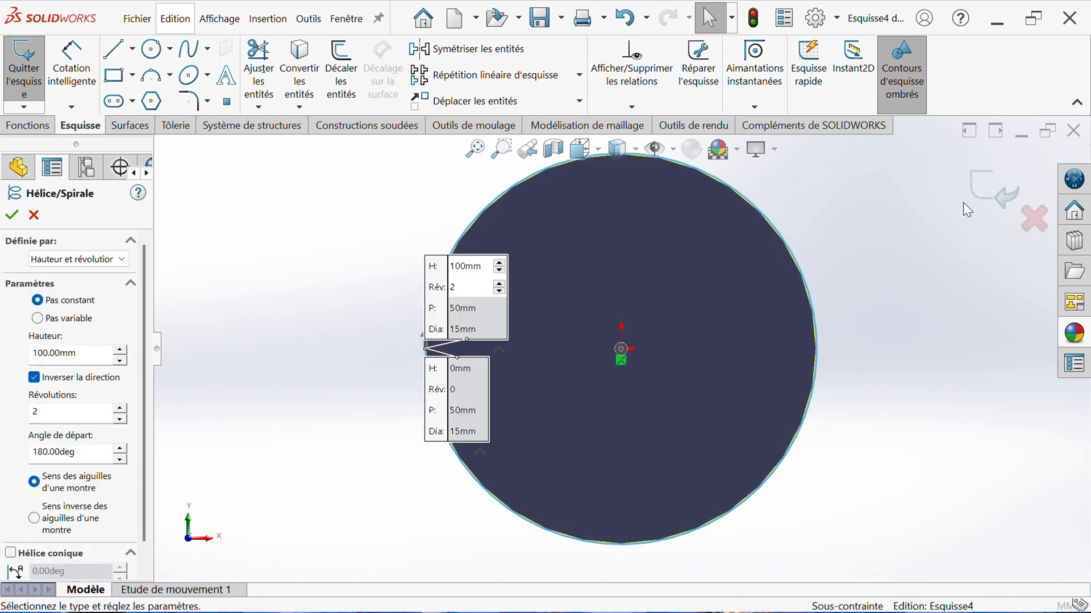
Create the helix by height and revolutions: constant pitch, 100 mm height, 2 revolutions, reversed direction, 180° start angle, clockwise
mouse_move(754, 312)
middle_down()
mouse_move(231, 309)
mouse_move(239, 315)
middle_up()
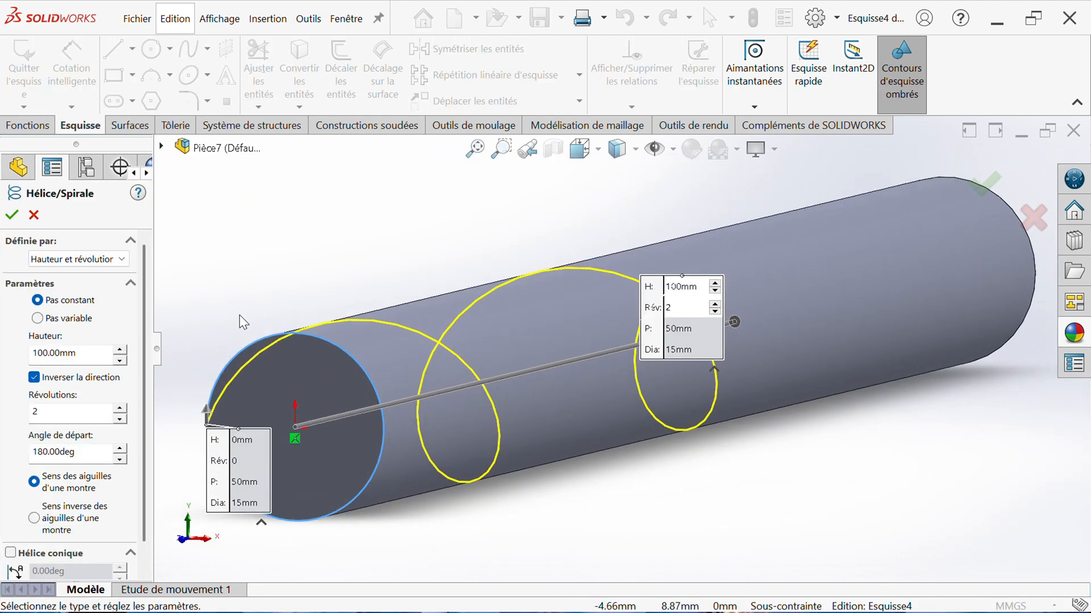
click(59, 259)
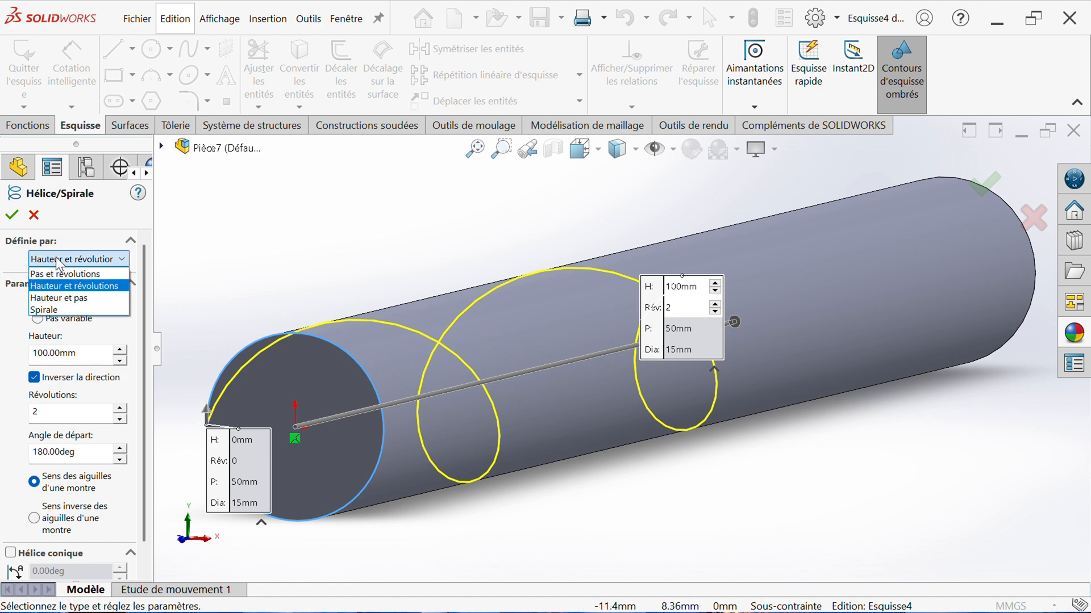
click(78, 288)
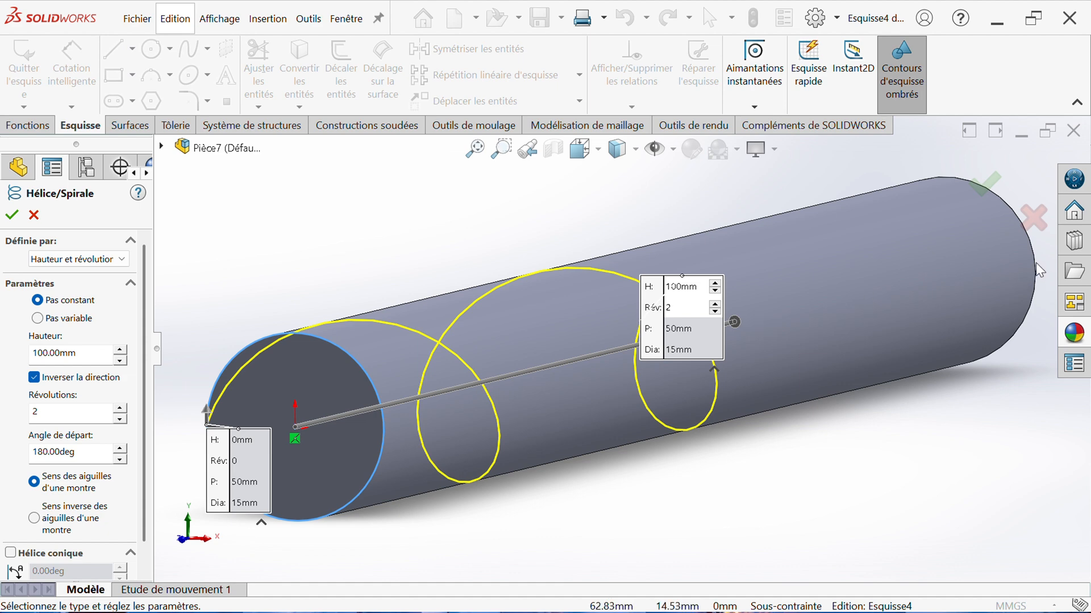
scroll(522, 286, up, 2)
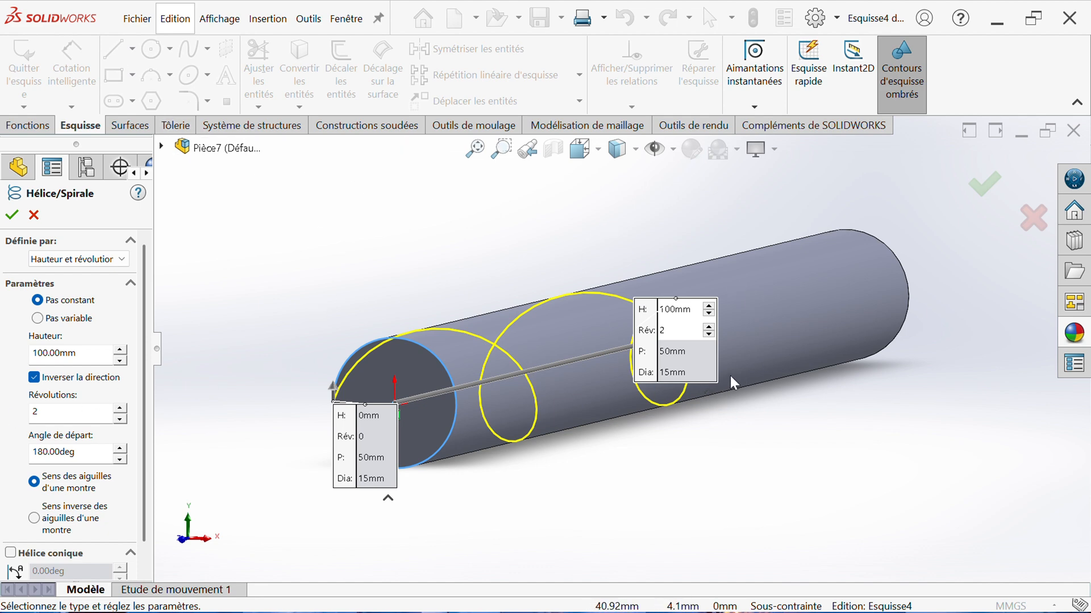
scroll(18, 493, down, 1)
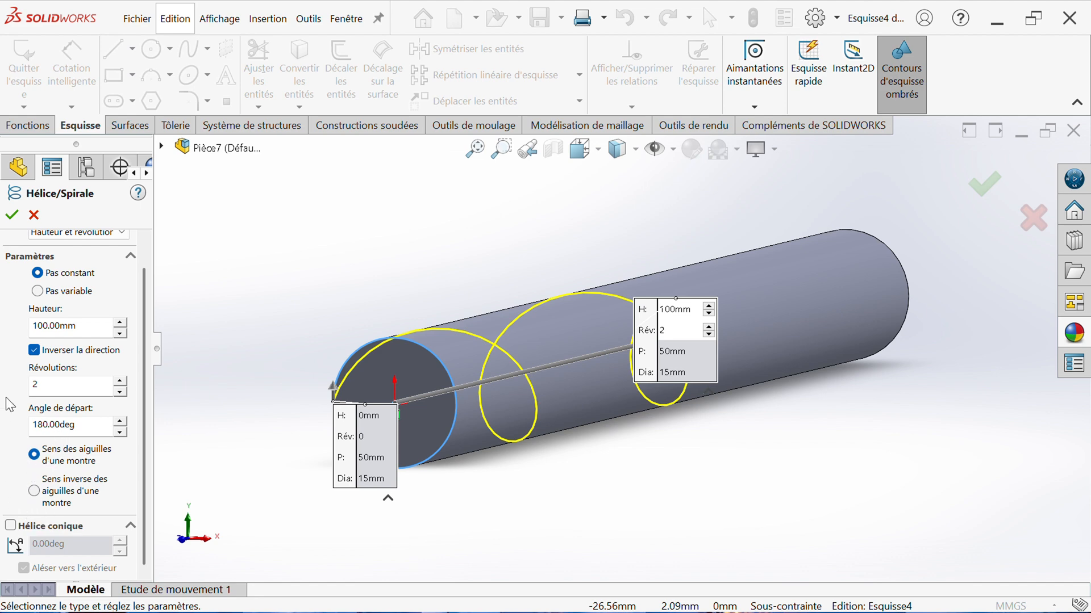
click(12, 214)
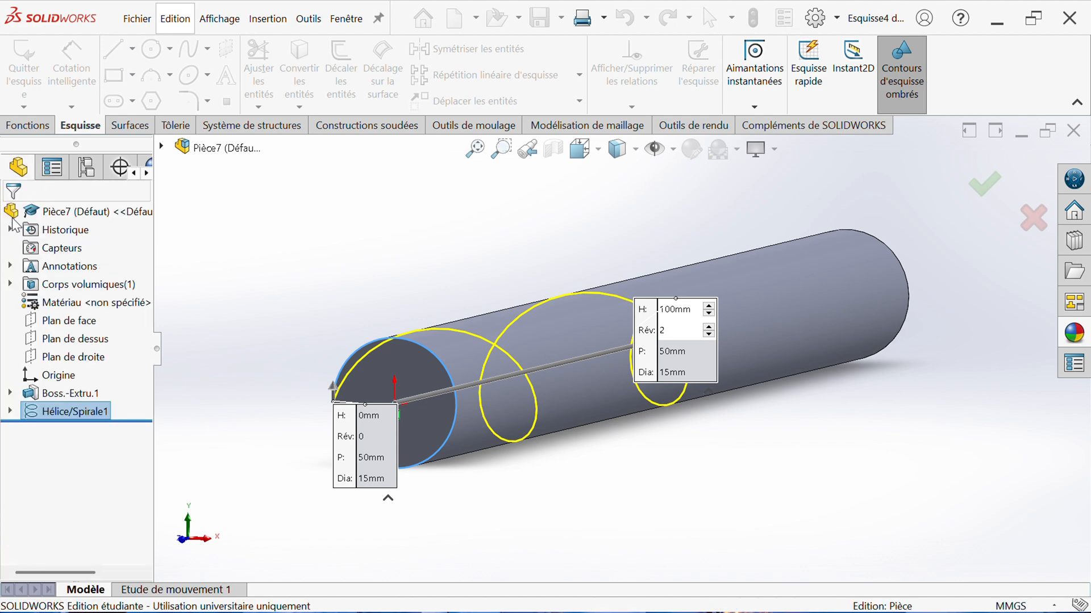
Sketch on the cylinder's front end face a circle about 8.4 mm in diameter, centred on its left outer edge level with the origin
click(307, 267)
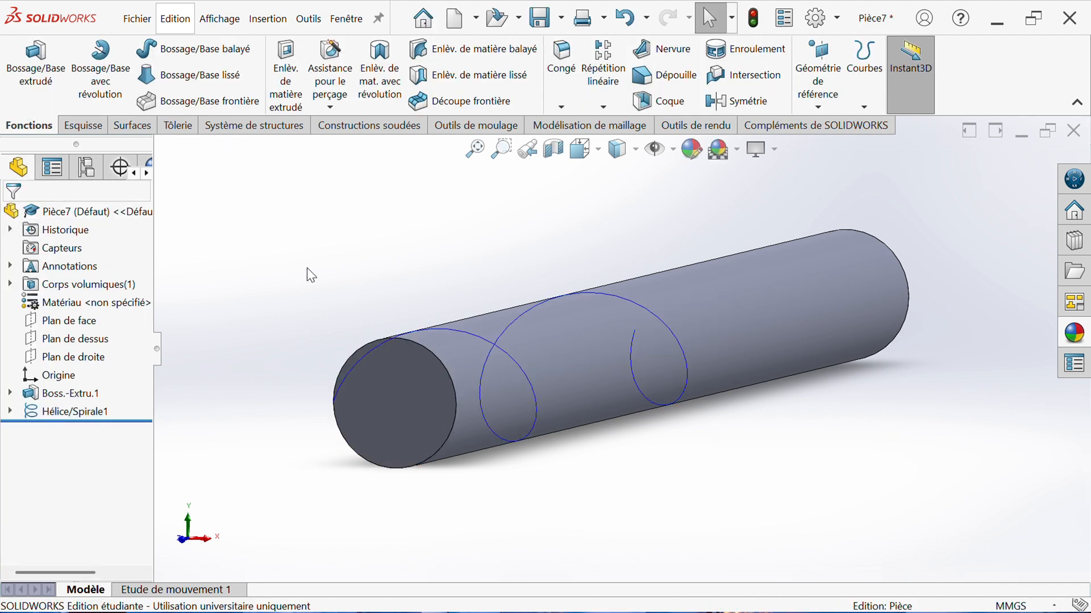
click(408, 417)
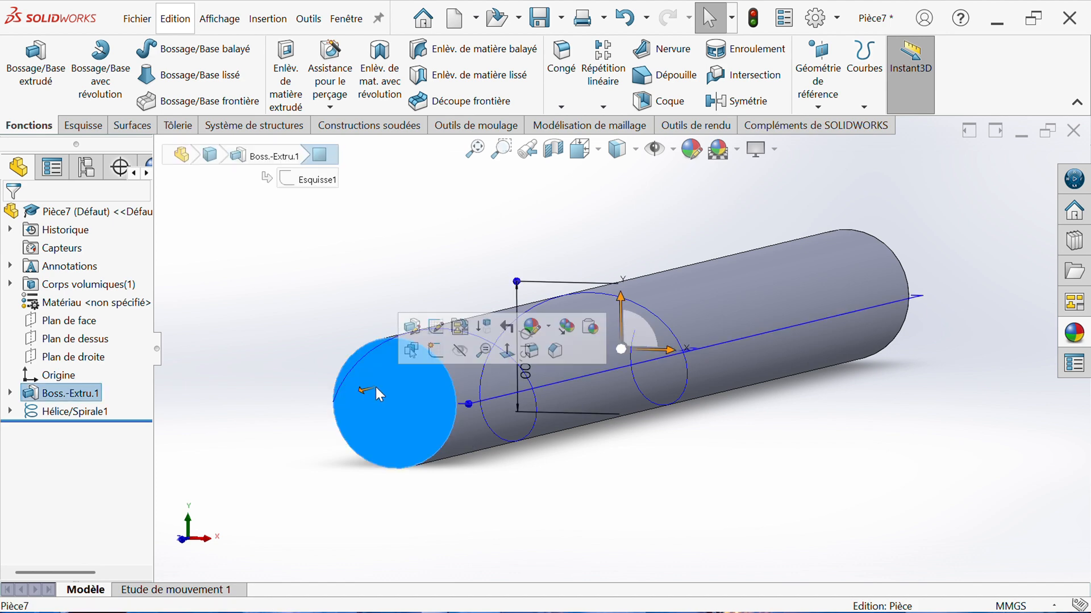
click(434, 353)
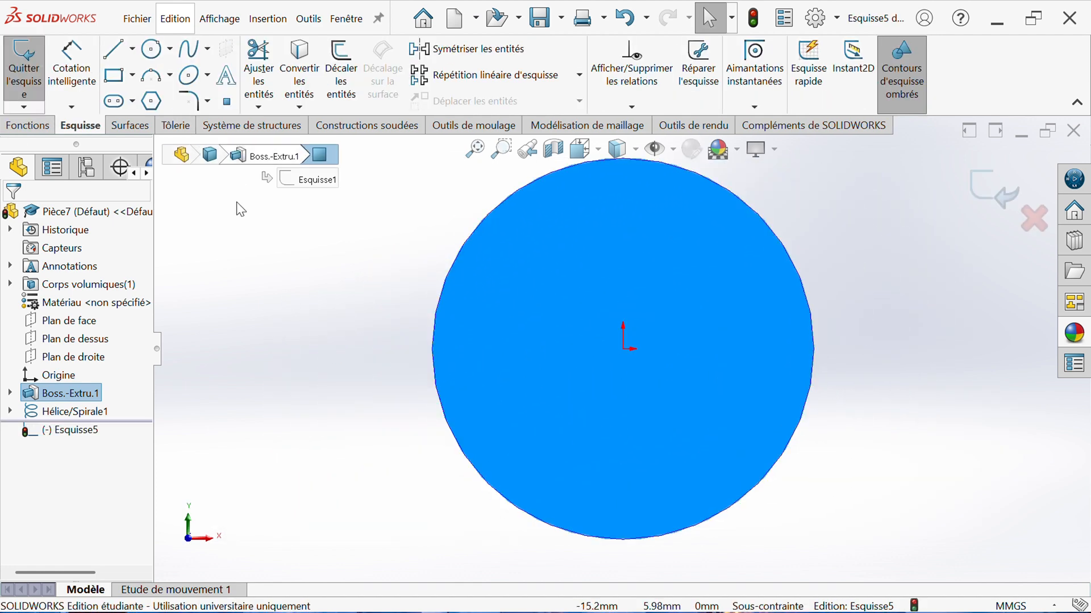
click(238, 251)
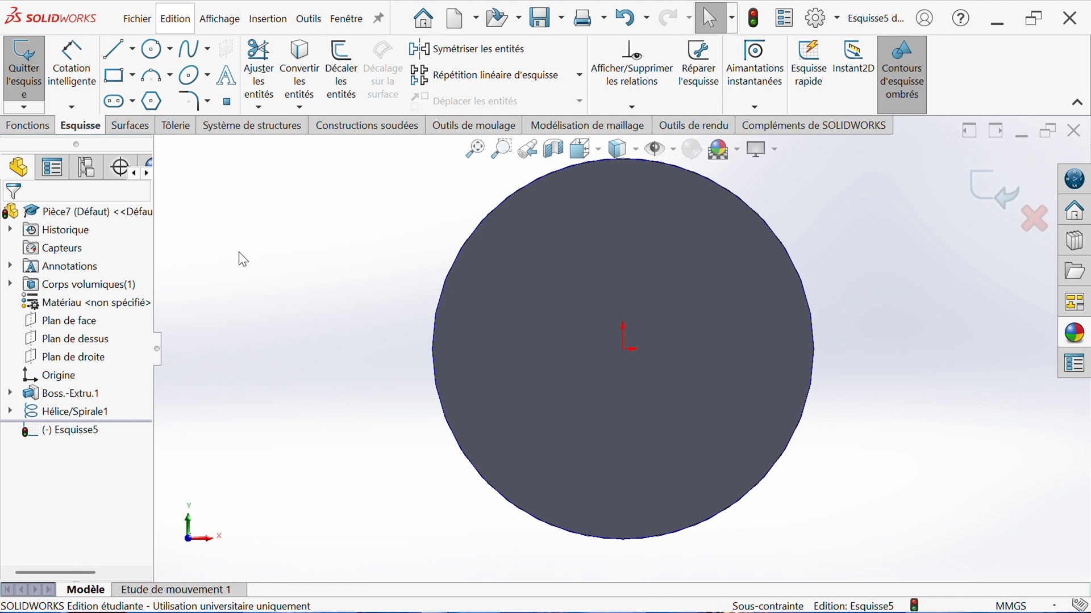
click(151, 49)
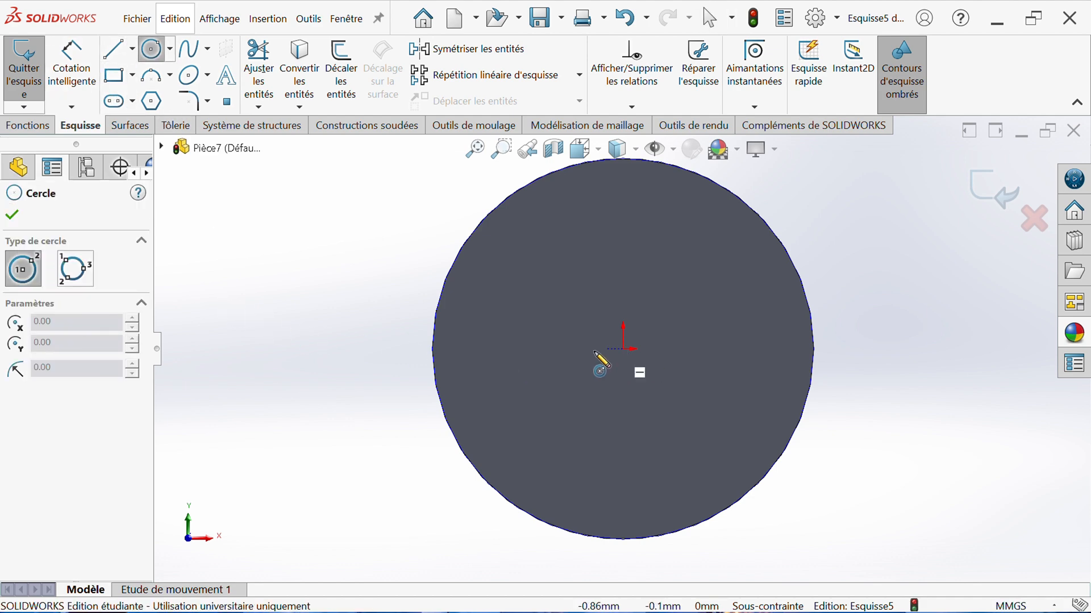
click(432, 348)
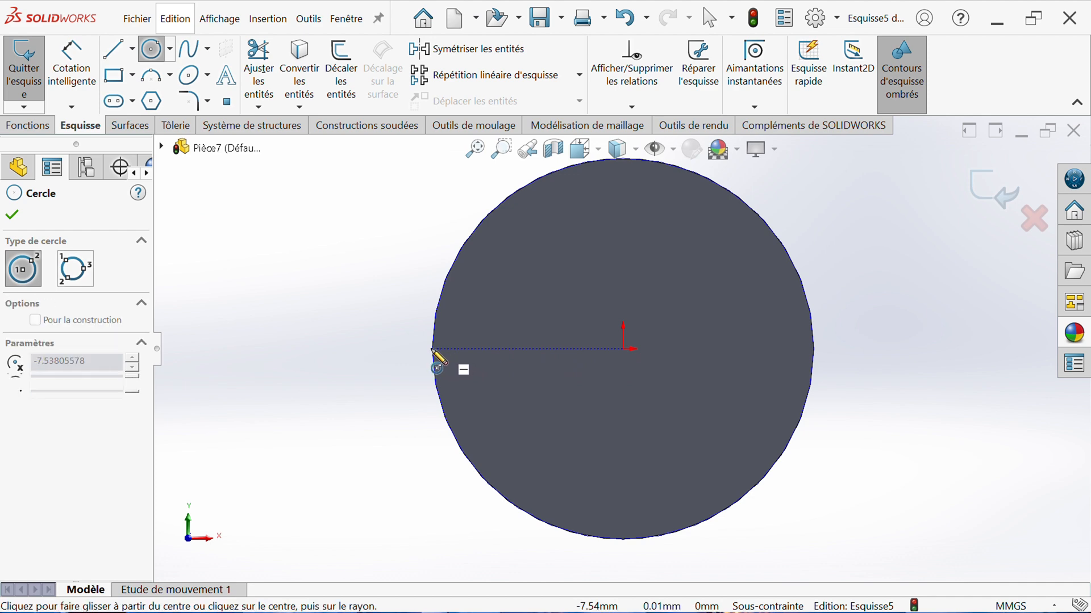
click(339, 297)
Dimension the small circle's diameter to 10 mm
click(85, 67)
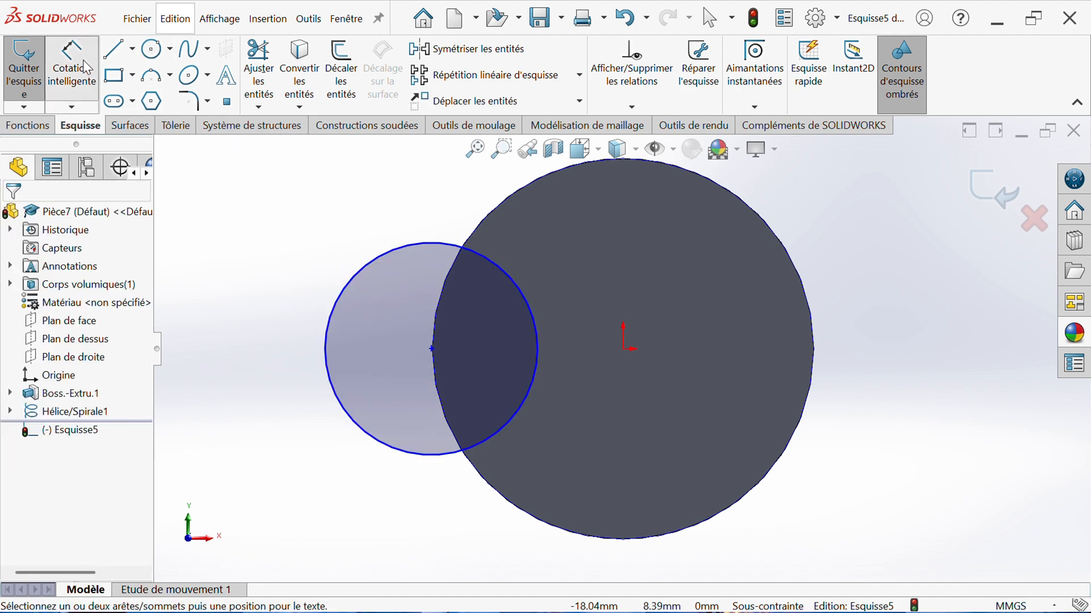
click(325, 355)
click(281, 353)
text(1)
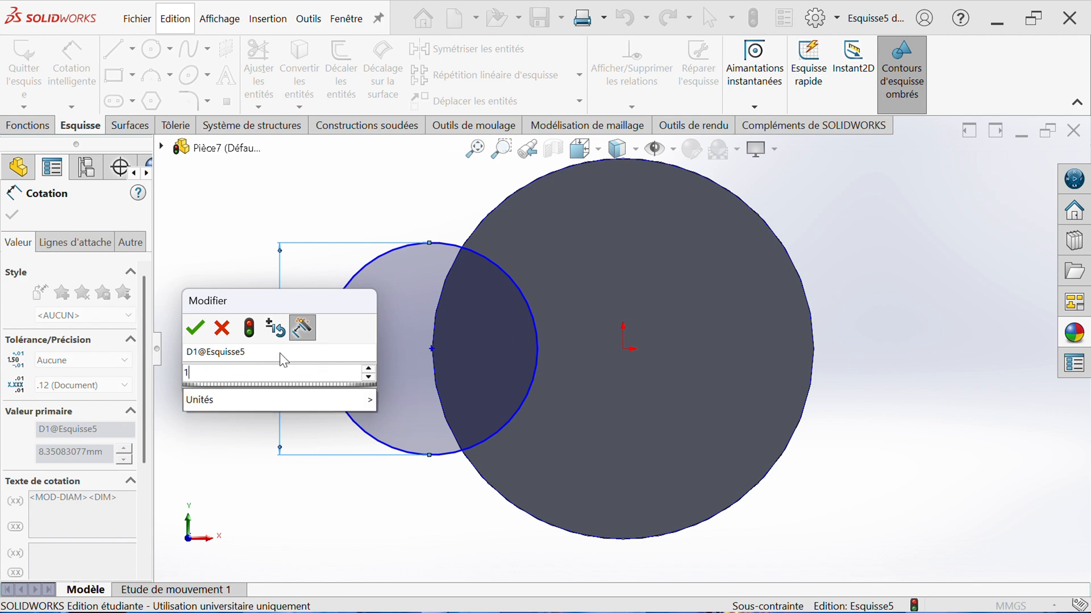
text(0)
key(Return)
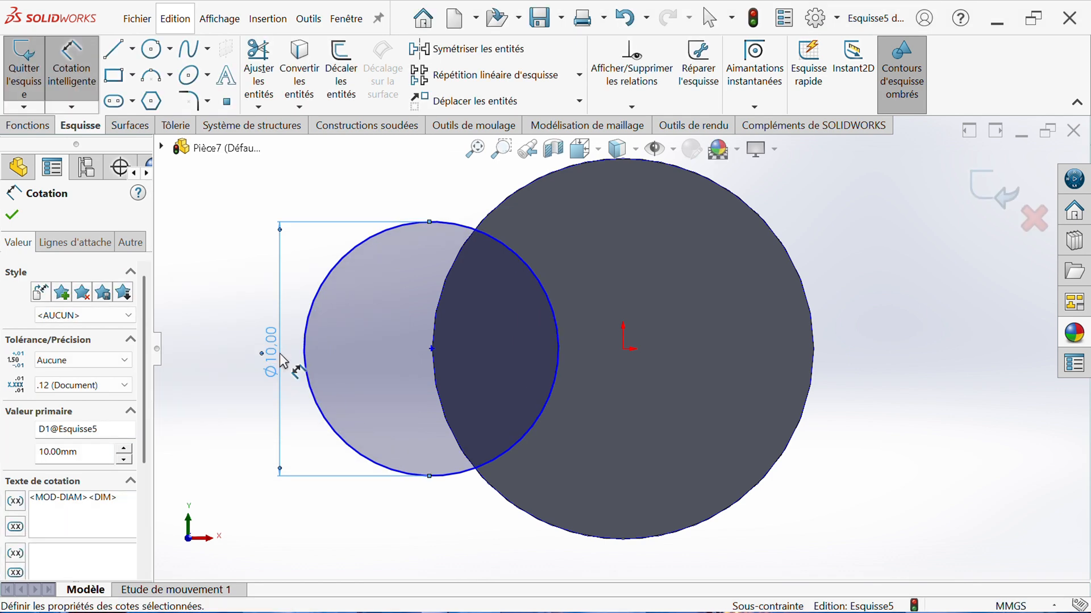
click(12, 217)
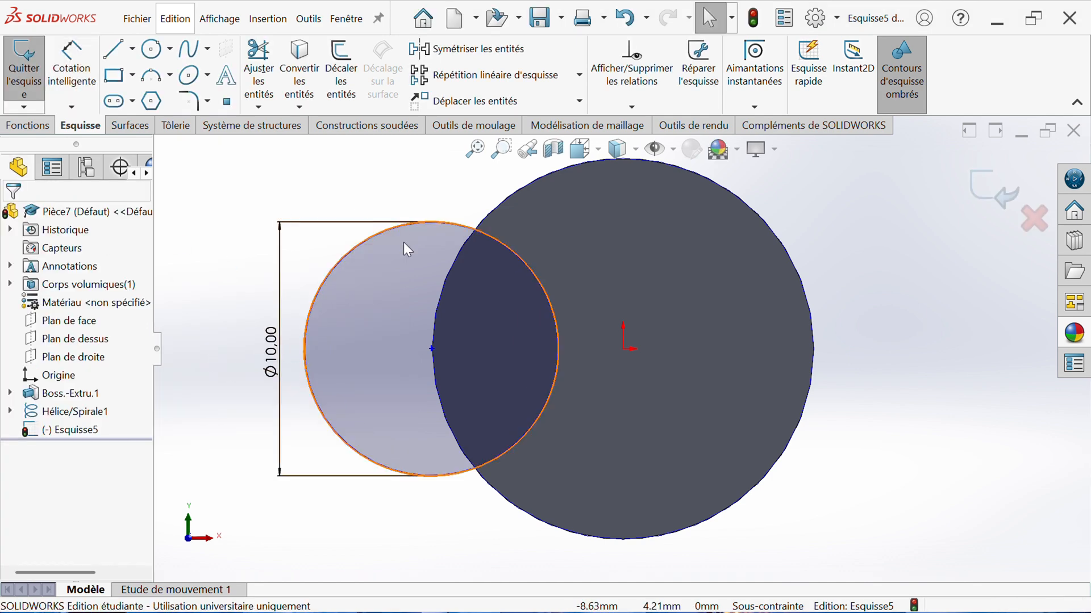
Move the 10 mm circle off the edge, tie its centre to the helix with a Point de rencontre (pierce) relation and exit the sketch
click(368, 233)
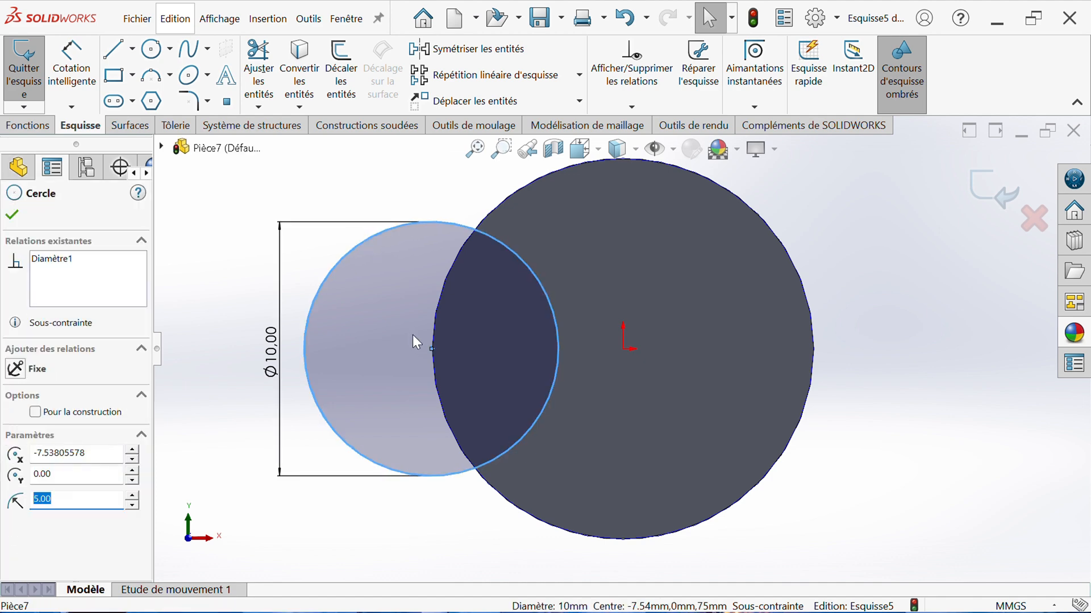
drag(431, 348, 394, 337)
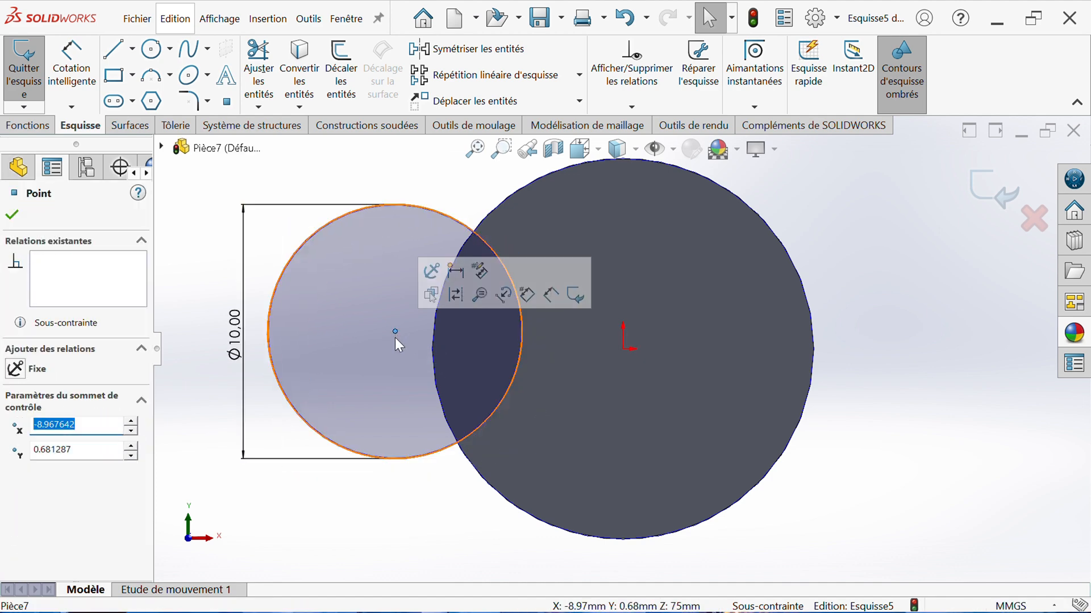
click(426, 524)
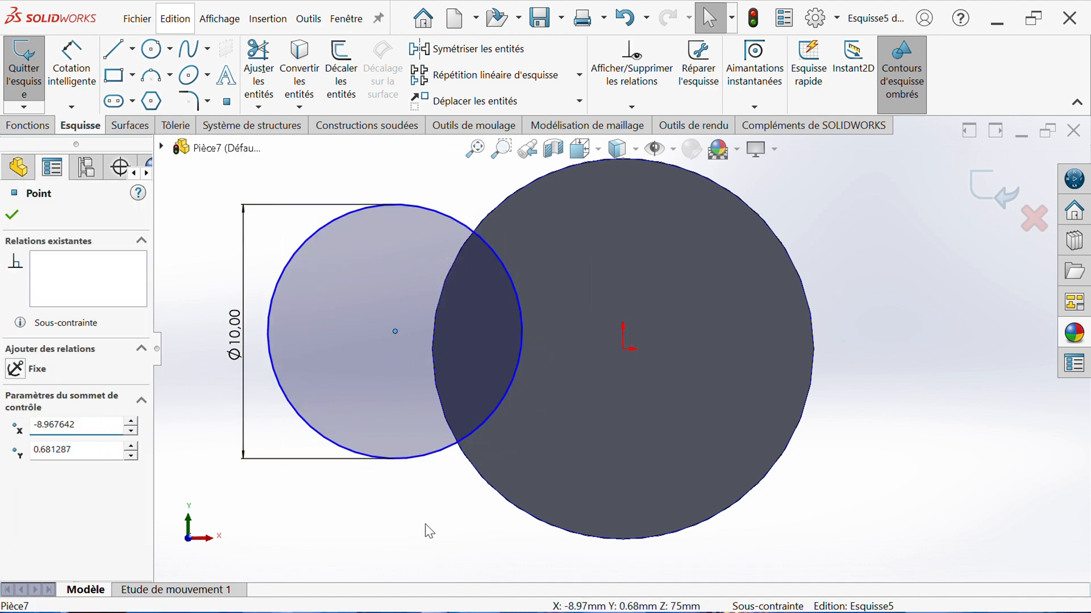
click(396, 331)
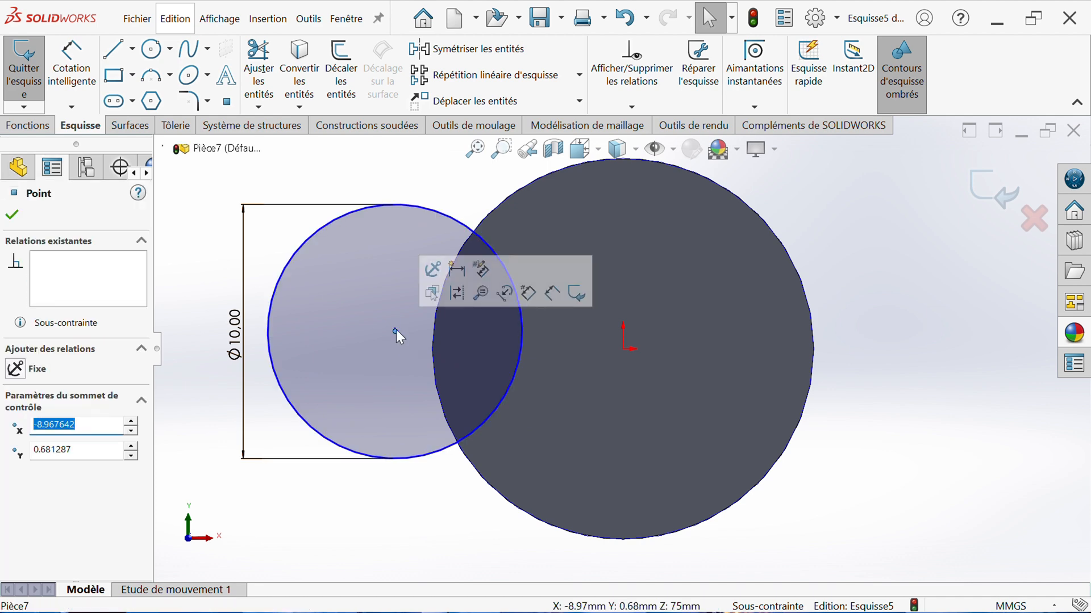
ctrl+click(434, 368)
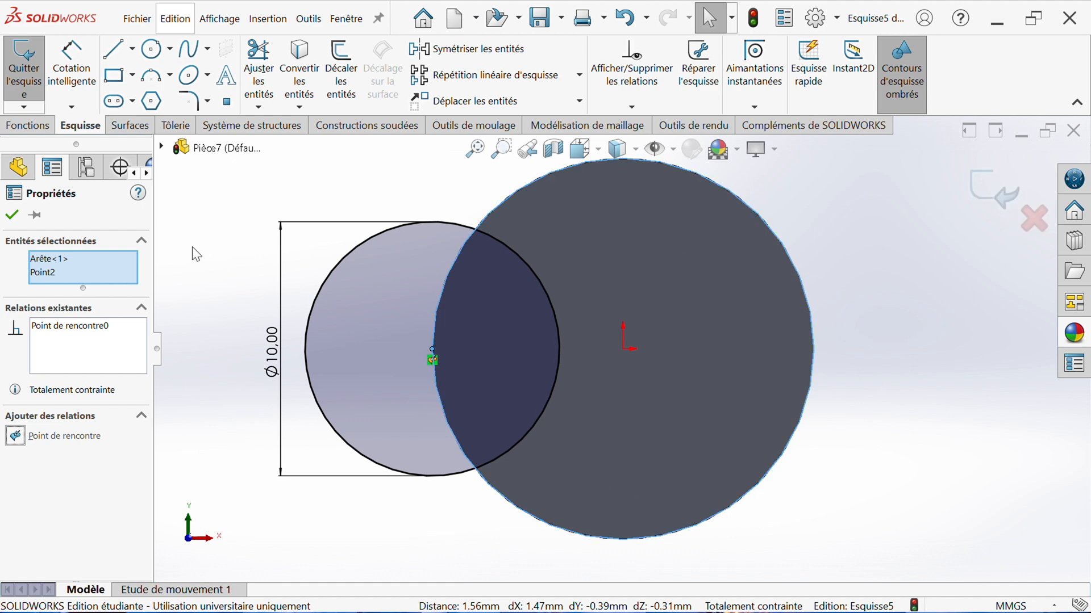
click(12, 215)
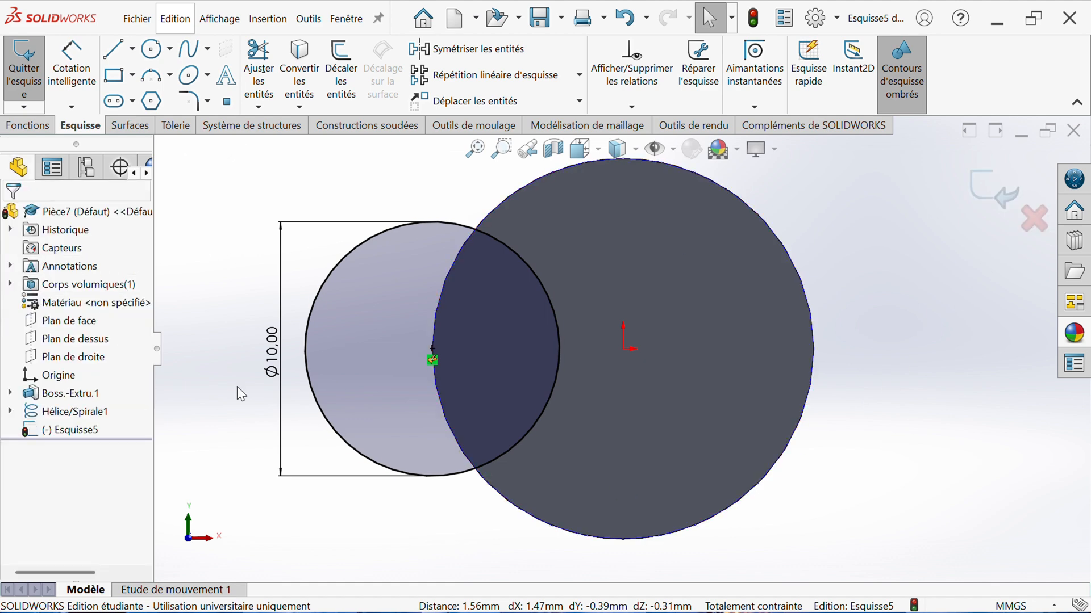
click(991, 189)
Create a swept cut (Enlèvement de matière balayé) using the 10 mm circle sketch as profile and the helix as path
middle_drag(976, 223, 847, 322)
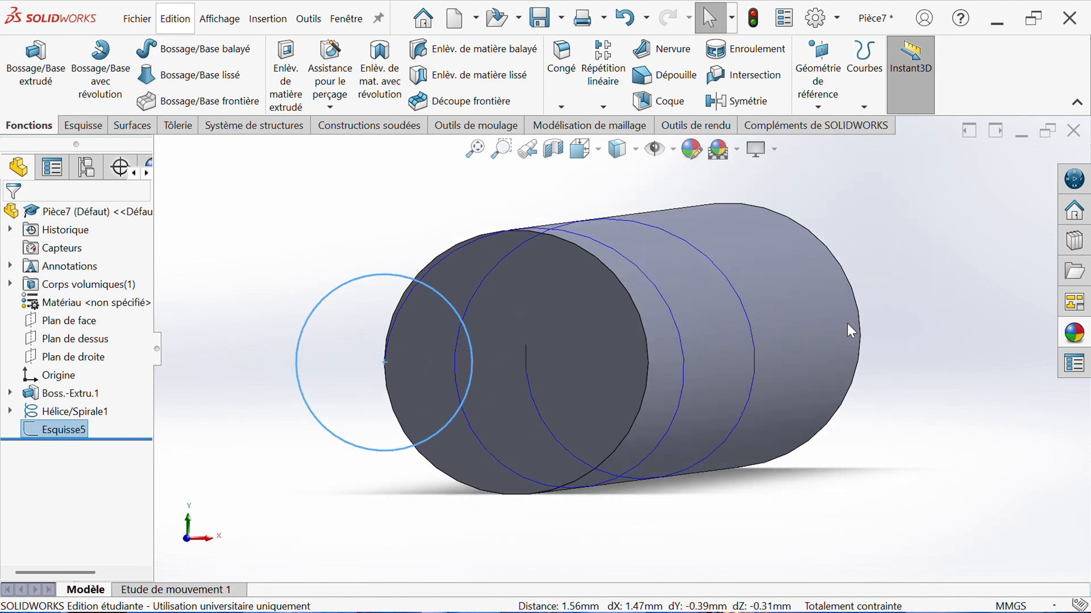
middle_drag(734, 400, 339, 343)
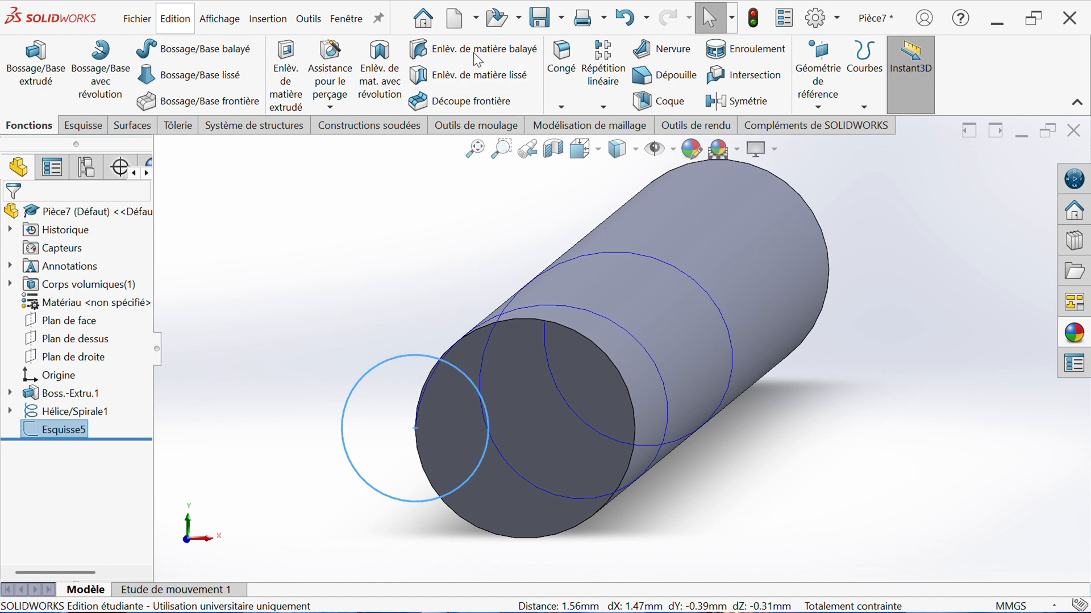
click(427, 46)
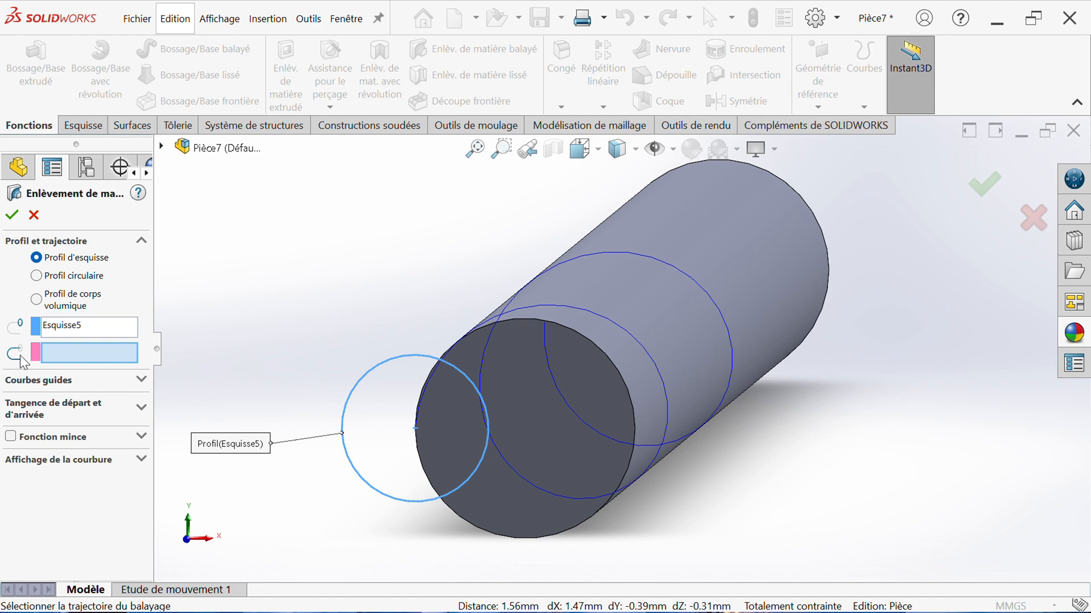
click(506, 309)
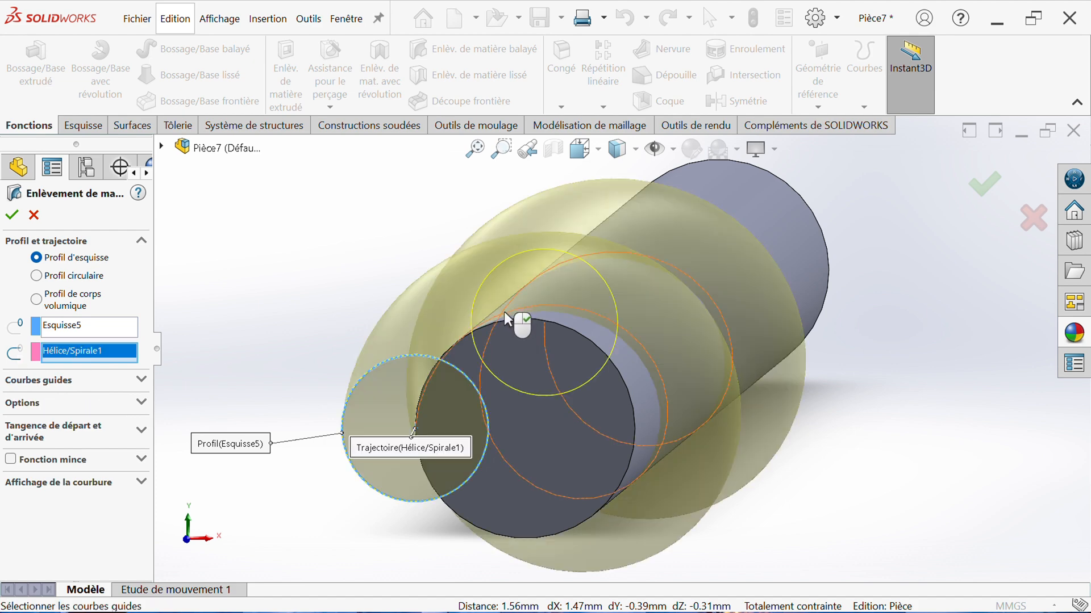
middle_drag(499, 328, 487, 329)
scroll(487, 332, up, 2)
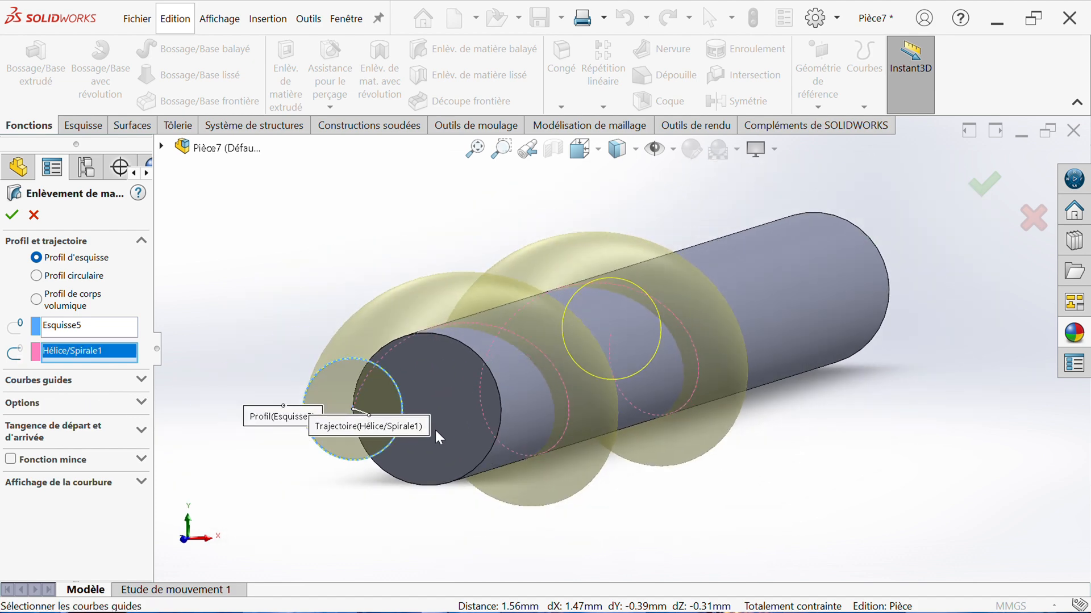
scroll(435, 432, down, 1)
mouse_move(404, 450)
middle_down()
mouse_move(390, 455)
mouse_move(476, 463)
mouse_move(400, 447)
middle_up()
scroll(400, 446, up, 1)
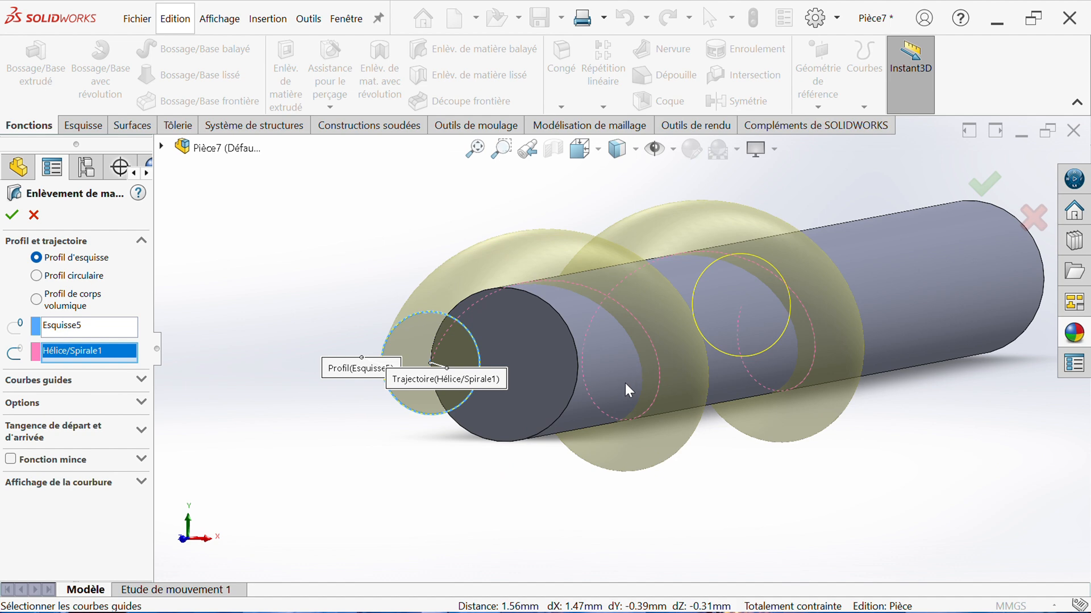
click(981, 187)
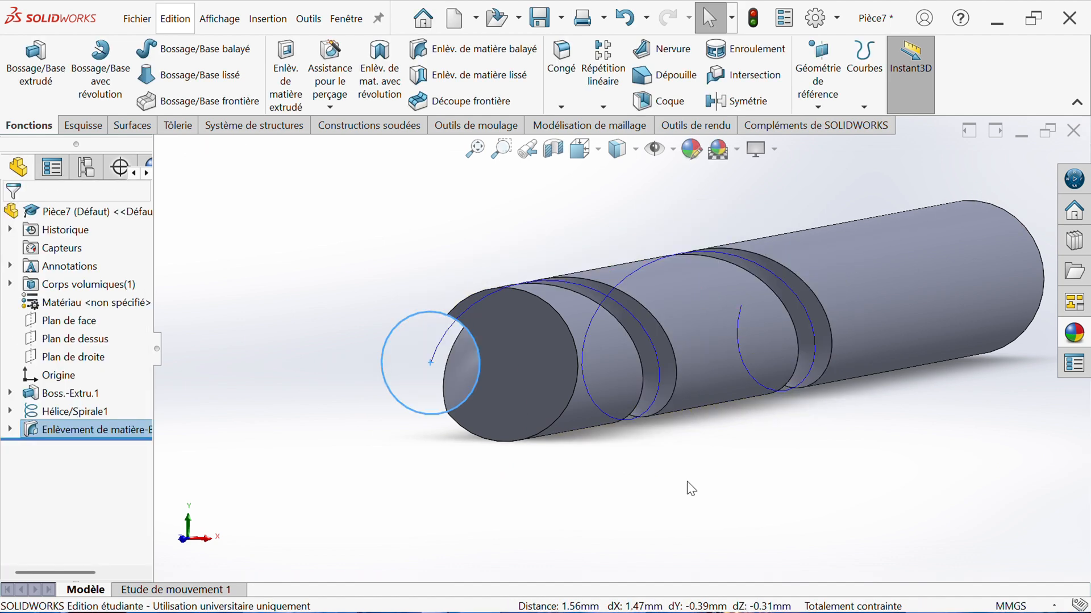
Hide the helix curve so only the cylinder with its spiral flute is displayed
middle_drag(690, 488, 659, 482)
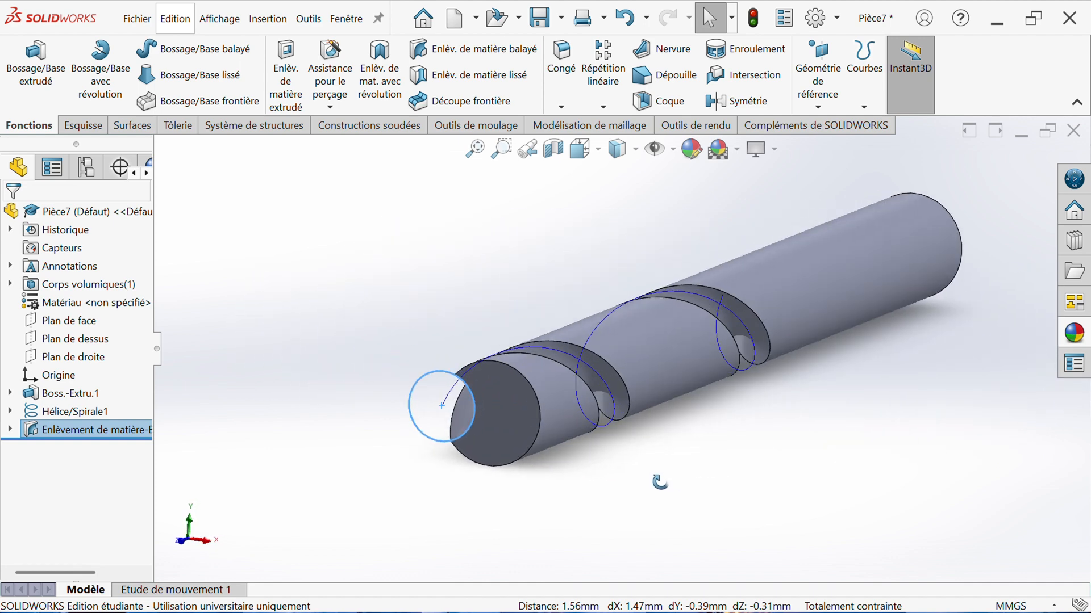
click(396, 427)
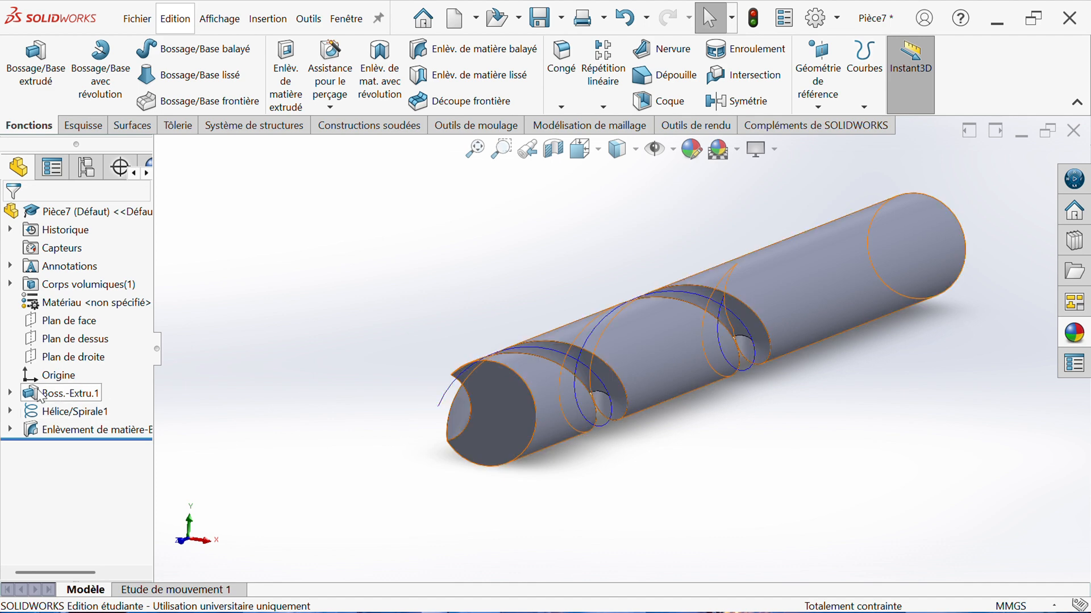
click(77, 410)
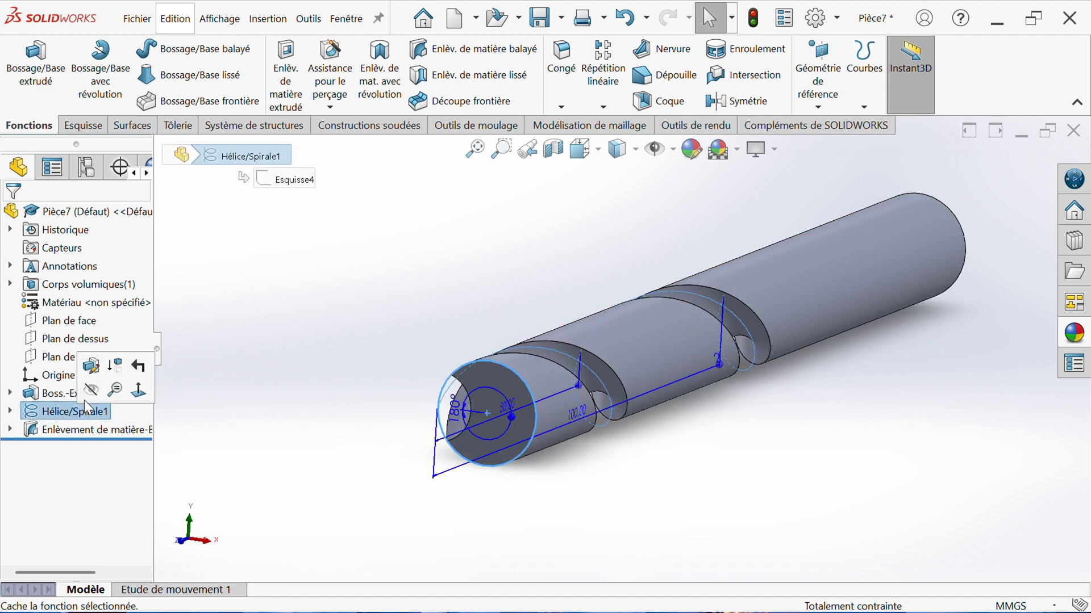
click(91, 391)
mouse_move(358, 365)
middle_down()
mouse_move(337, 358)
mouse_move(395, 372)
mouse_move(466, 350)
mouse_move(351, 364)
mouse_move(357, 349)
middle_up()
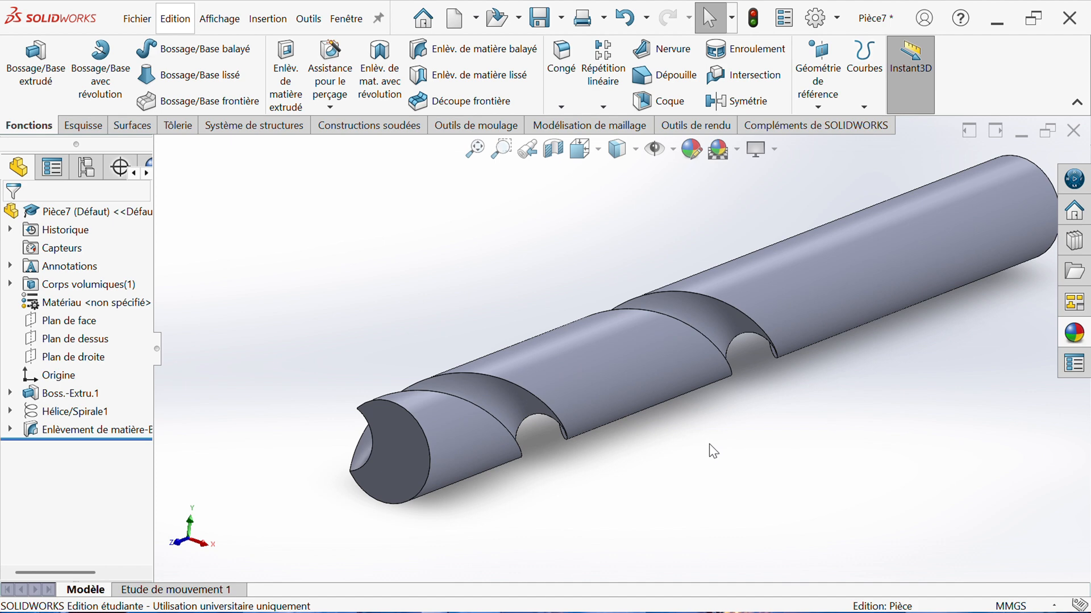
mouse_move(709, 444)
middle_down()
mouse_move(827, 409)
mouse_move(701, 436)
middle_up()
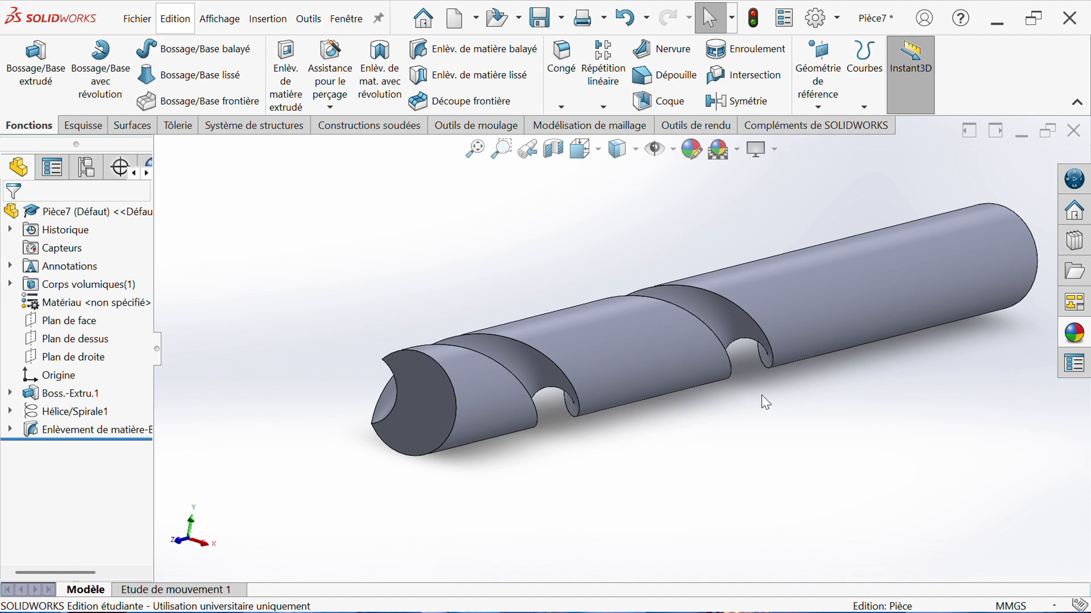
key(ctrl+z)
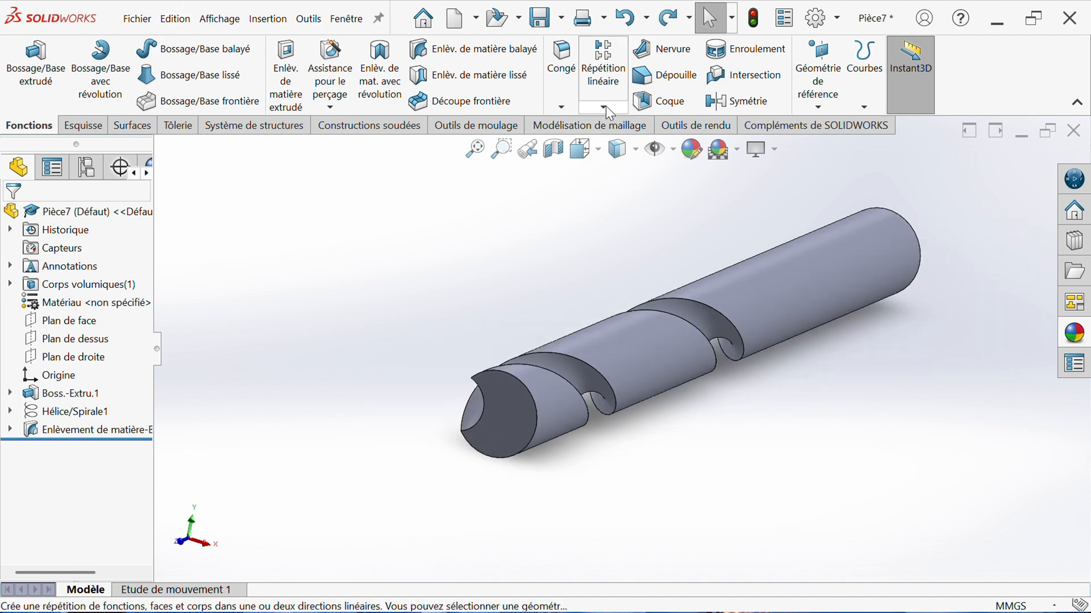
Circular-pattern the swept cut around the cylinder's outer face with 2 equally spaced occurrences over 360 degrees
click(605, 106)
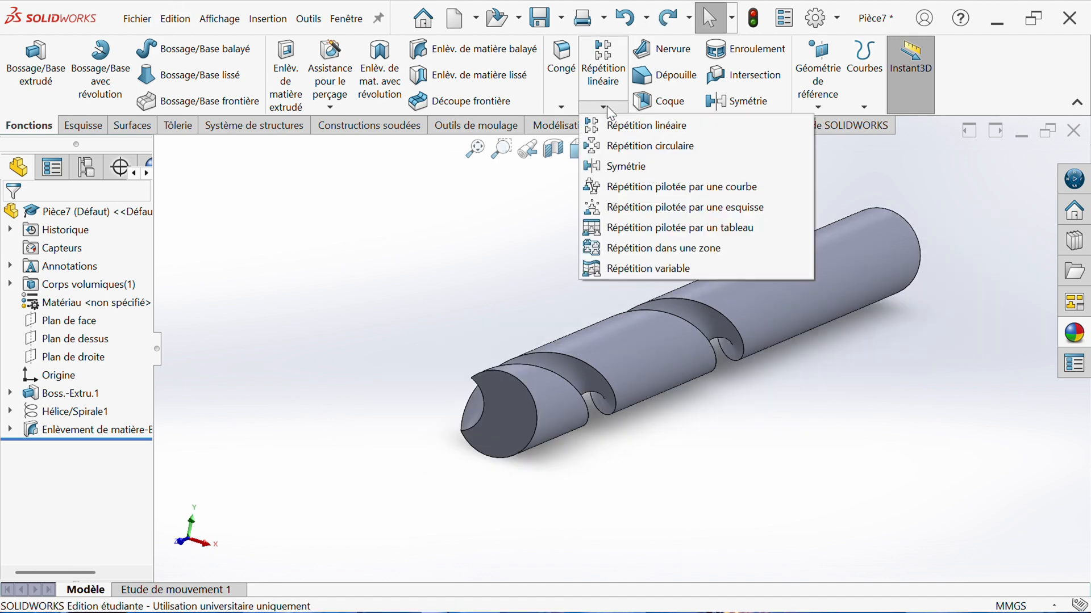
click(638, 149)
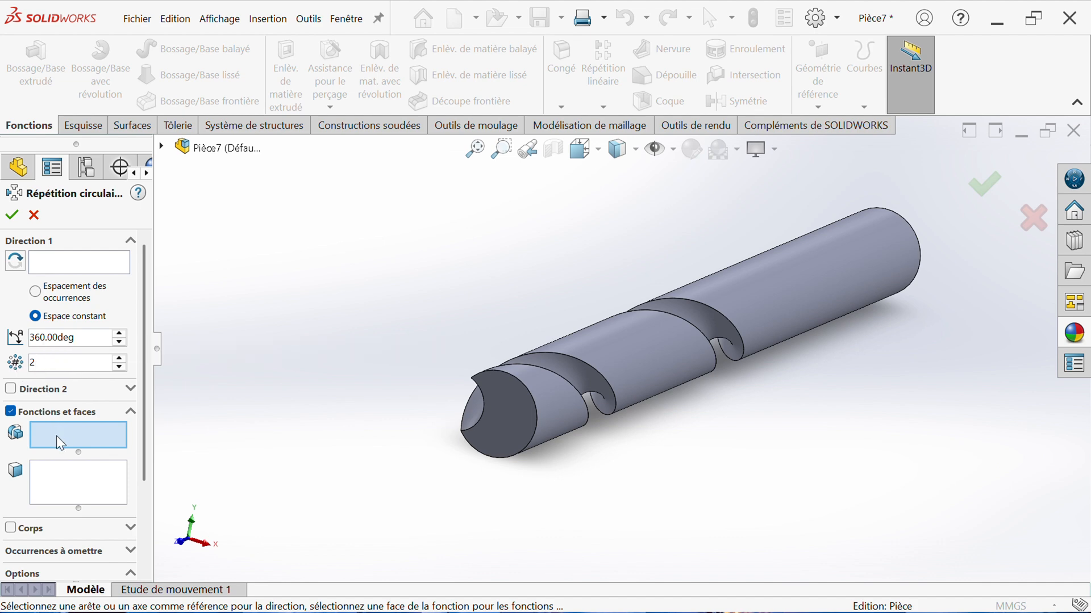
click(162, 149)
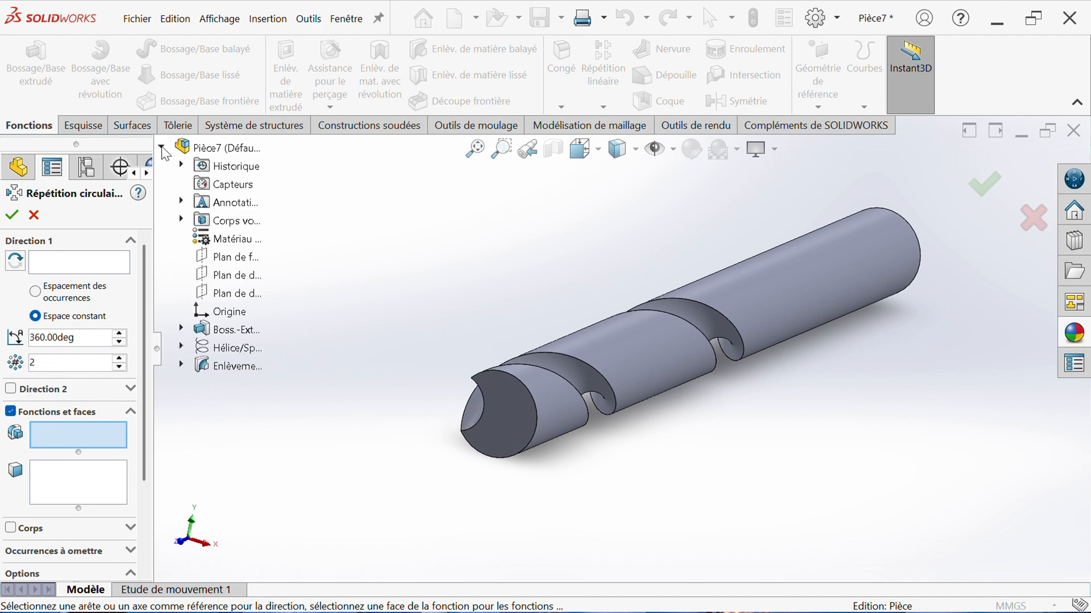
click(245, 363)
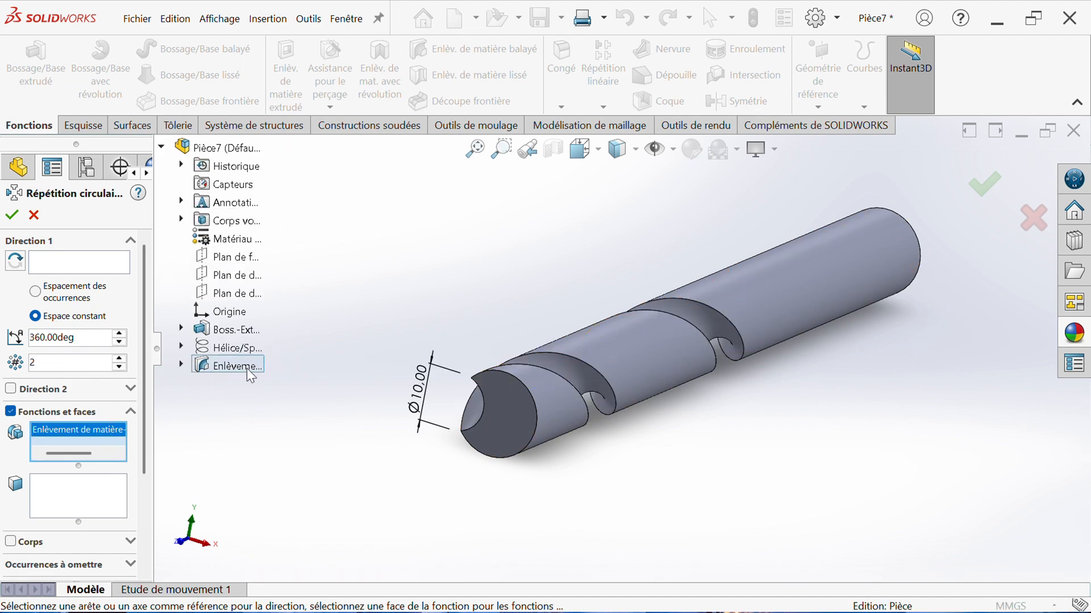
click(96, 259)
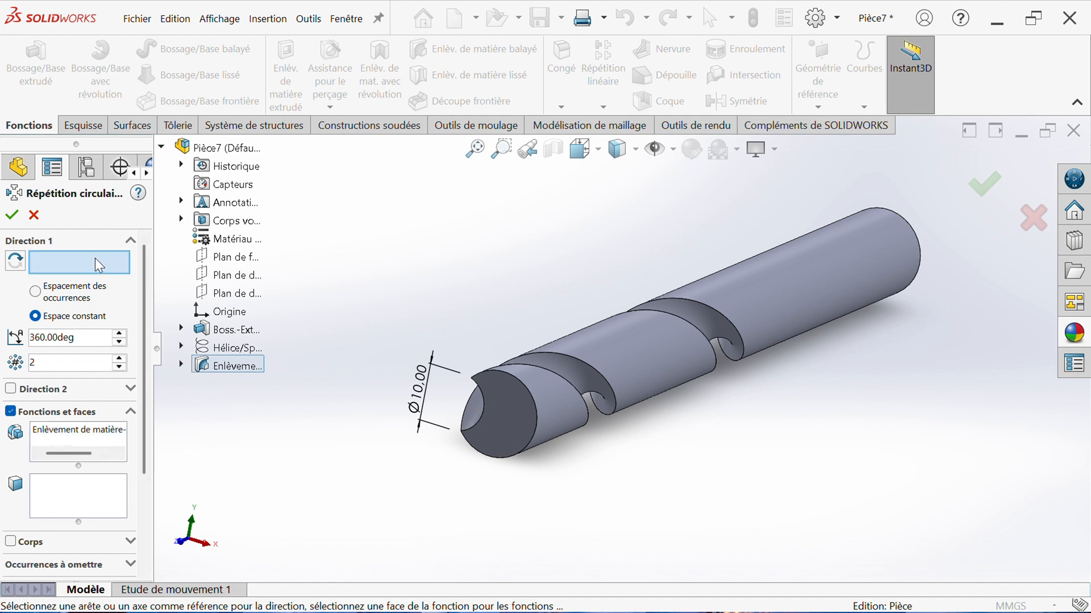
click(640, 329)
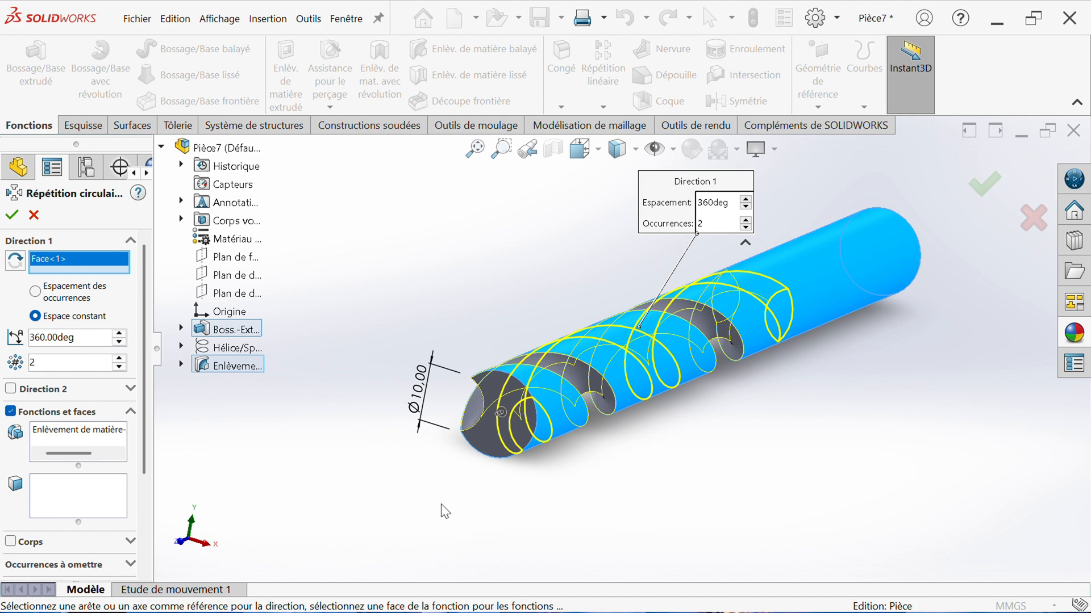
click(12, 215)
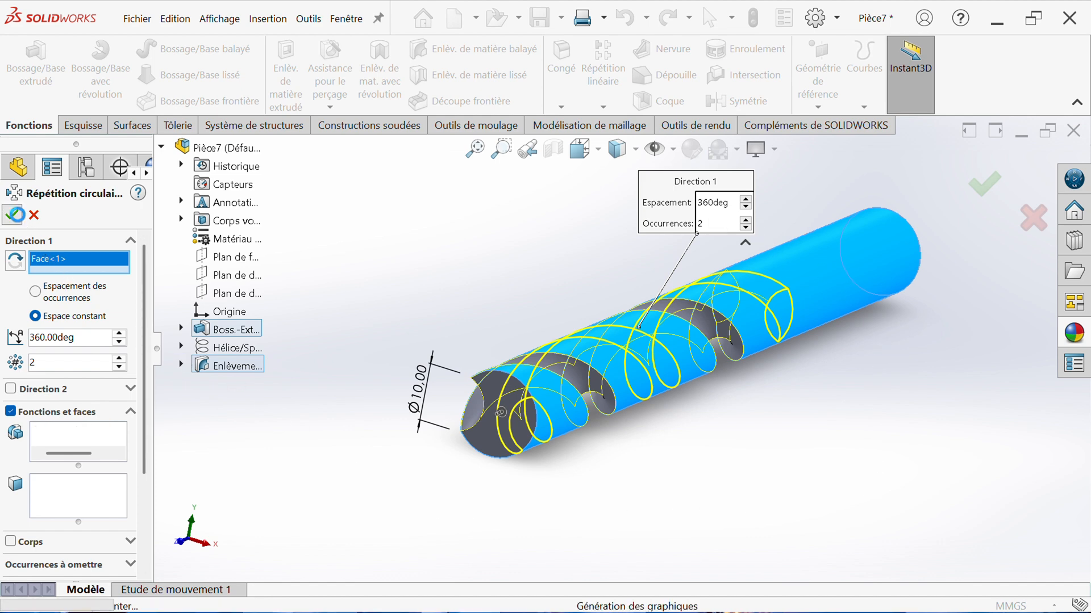
Start a new sketch on the top plane (Plan de dessus) at the drill's fluted tip
middle_drag(439, 325, 509, 386)
middle_drag(523, 440, 514, 417)
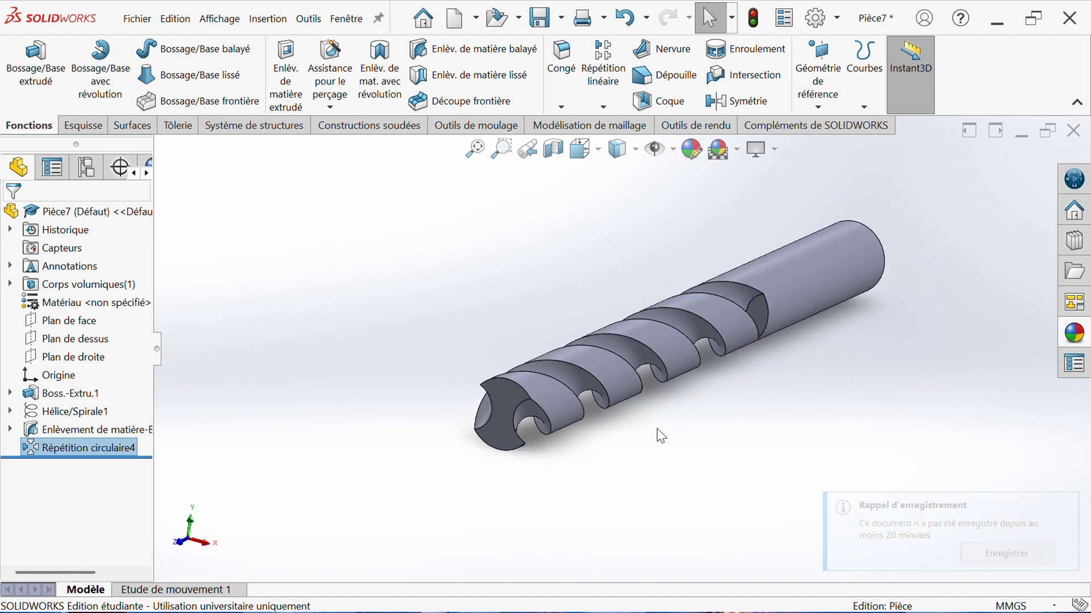
scroll(643, 418, down, 2)
middle_drag(637, 421, 613, 440)
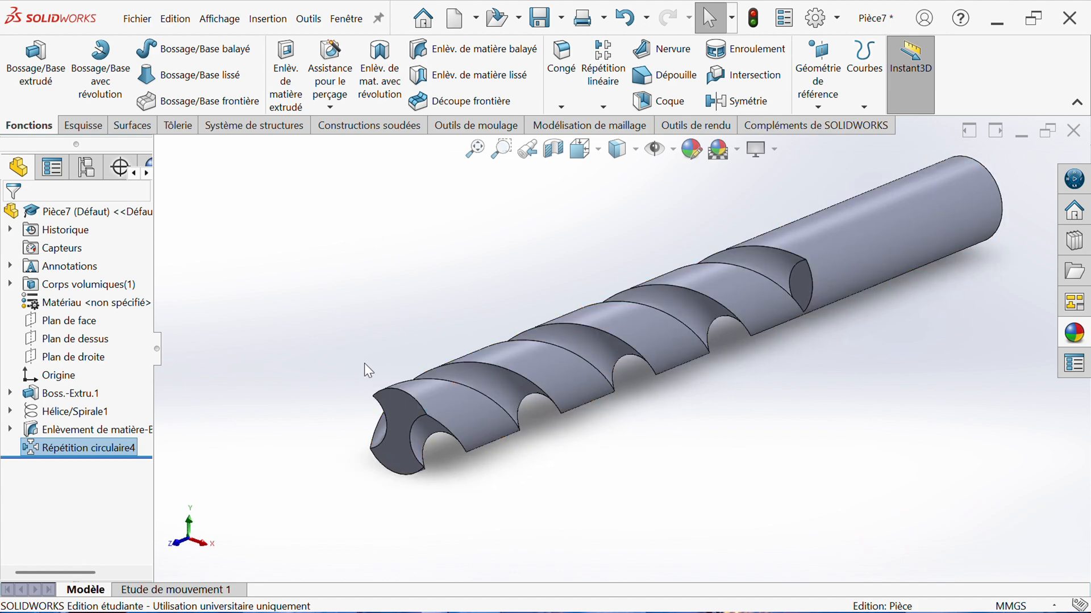
middle_drag(365, 370, 408, 386)
middle_drag(436, 433, 369, 412)
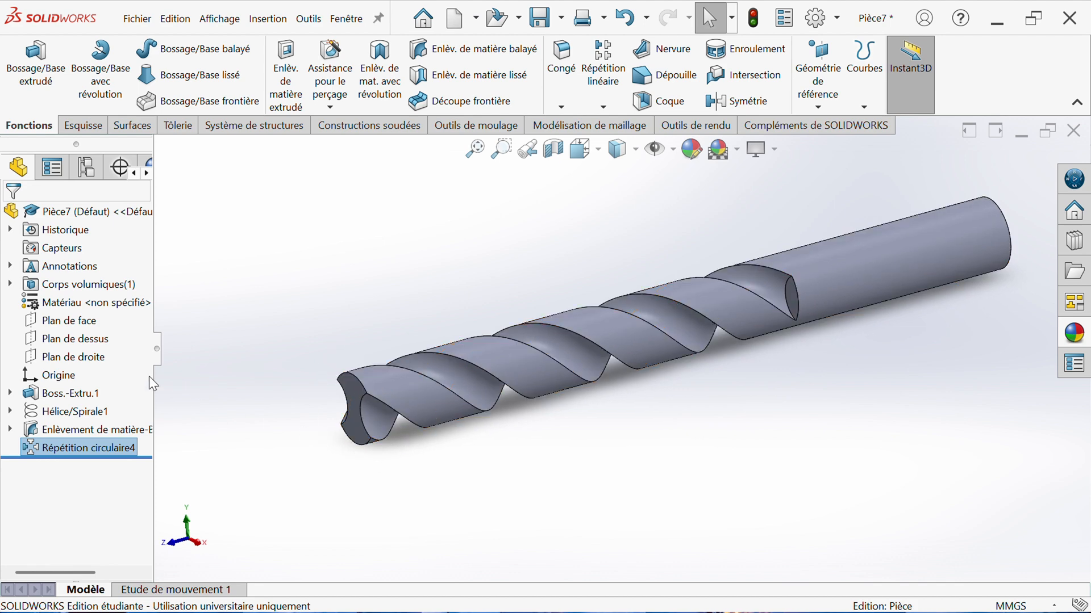
click(80, 340)
click(91, 319)
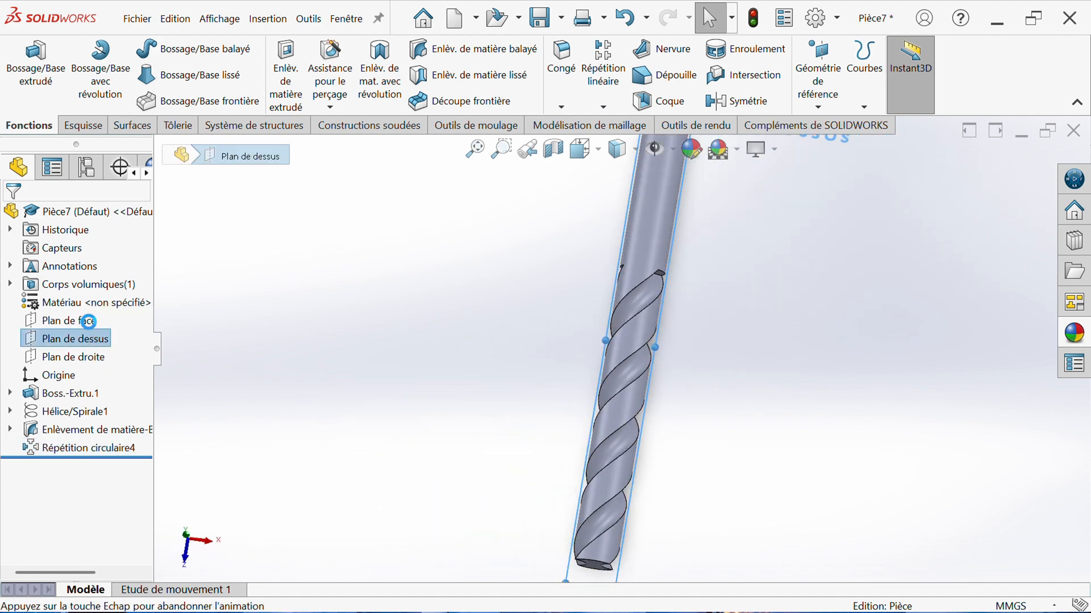
click(88, 322)
scroll(615, 574, down, 5)
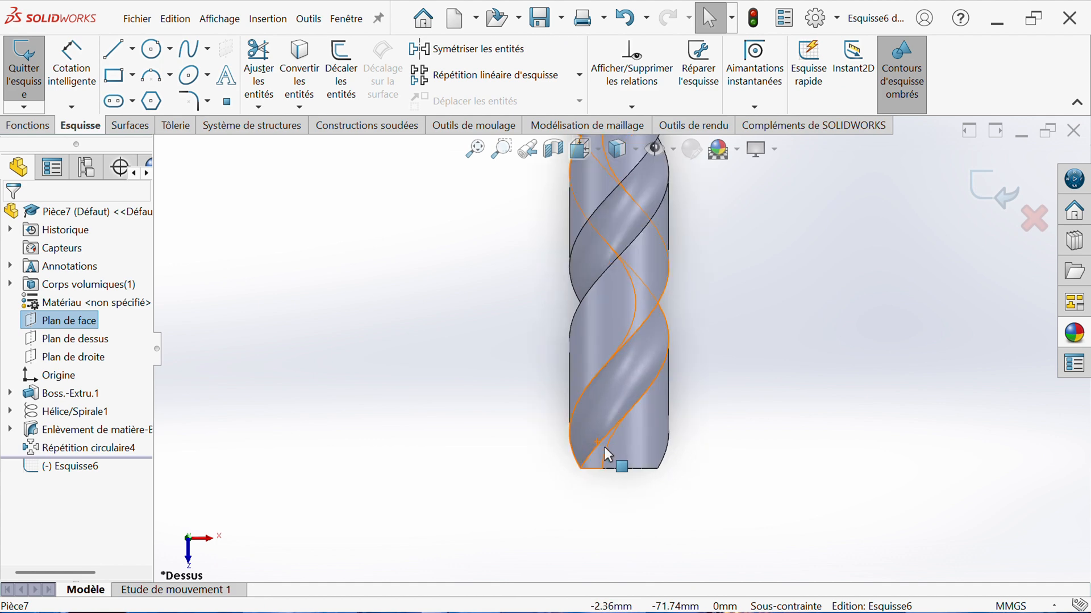
scroll(605, 446, down, 2)
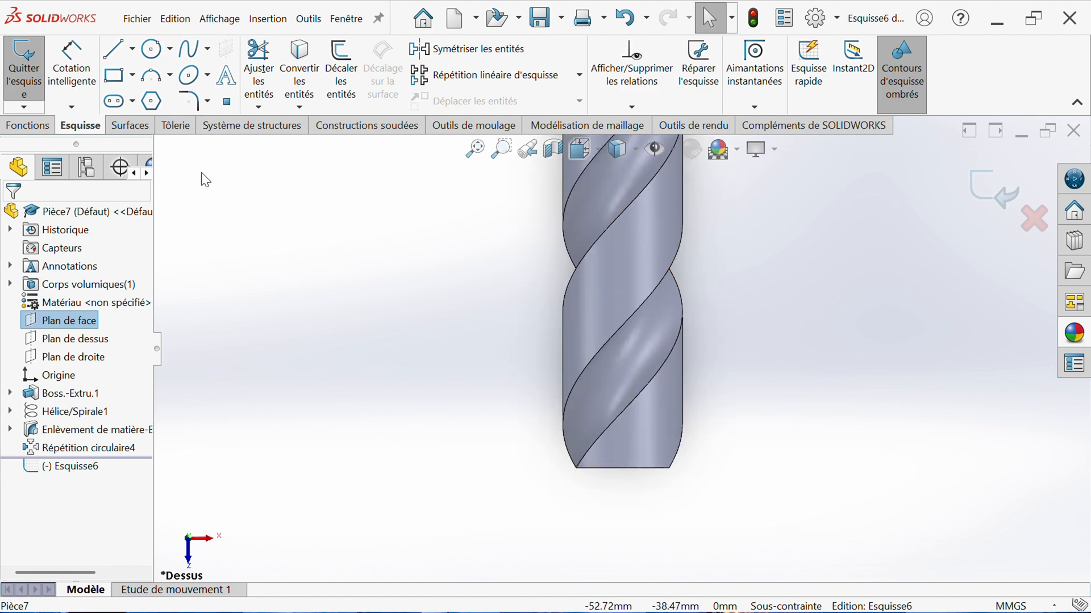
Draw a vertical construction centreline from the midpoint of the tip edge up along the drill's axis
click(134, 51)
click(164, 100)
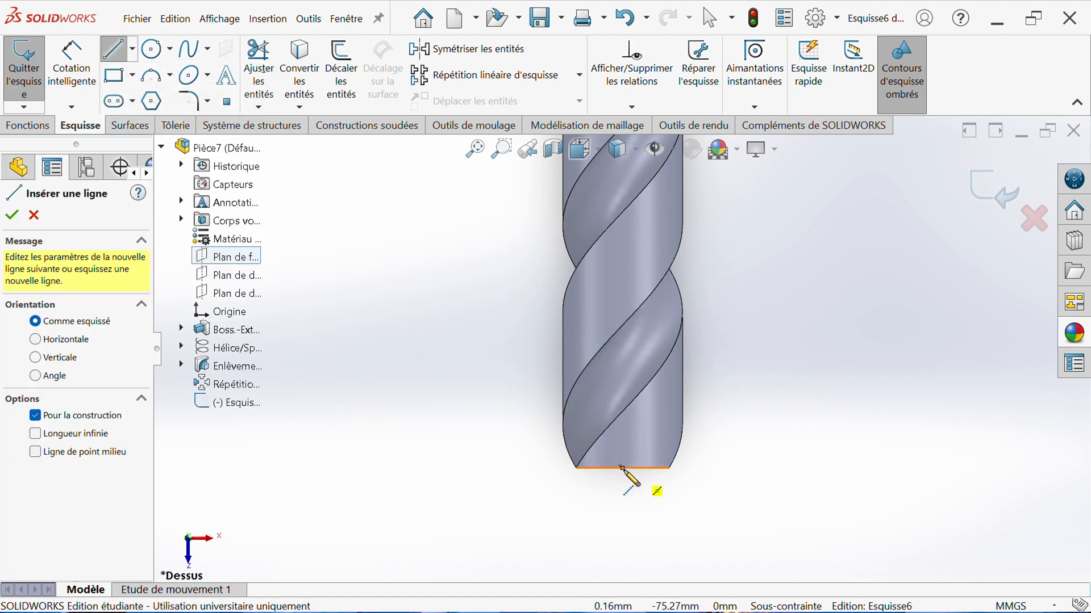
click(622, 468)
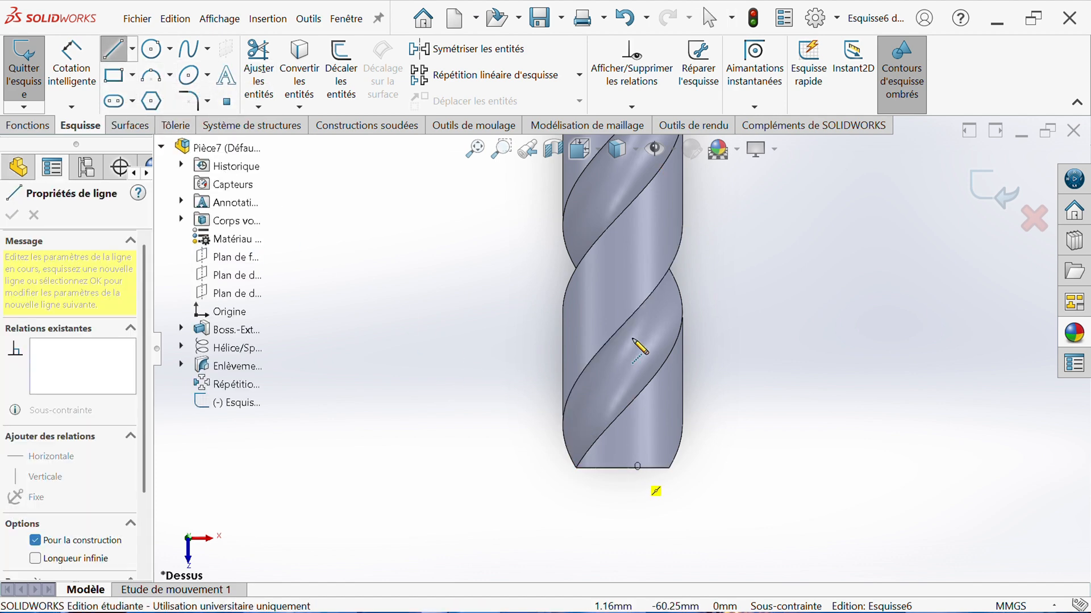
click(622, 288)
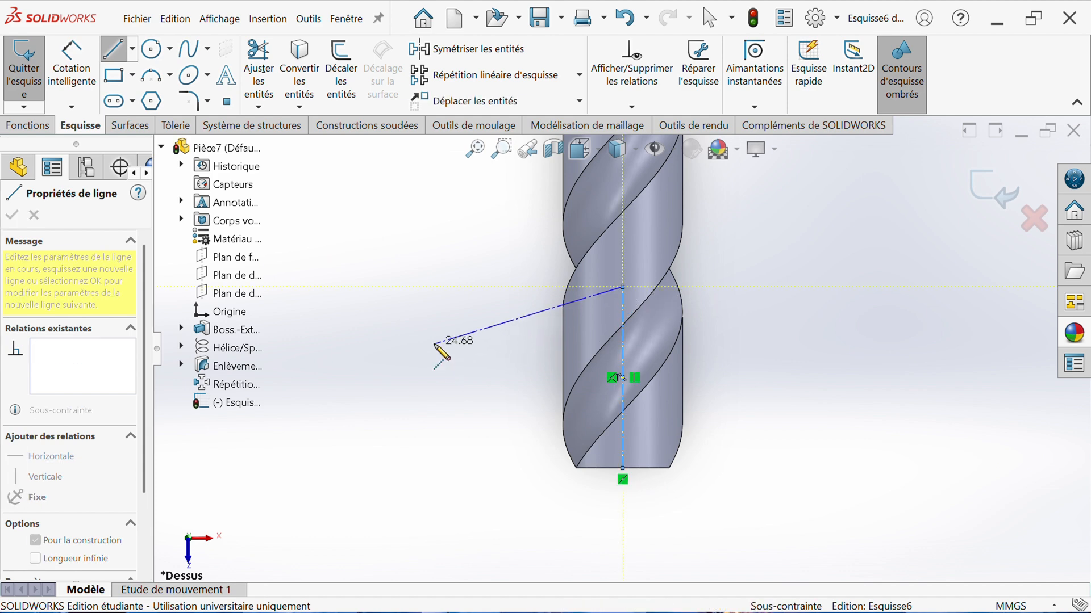
key(Escape)
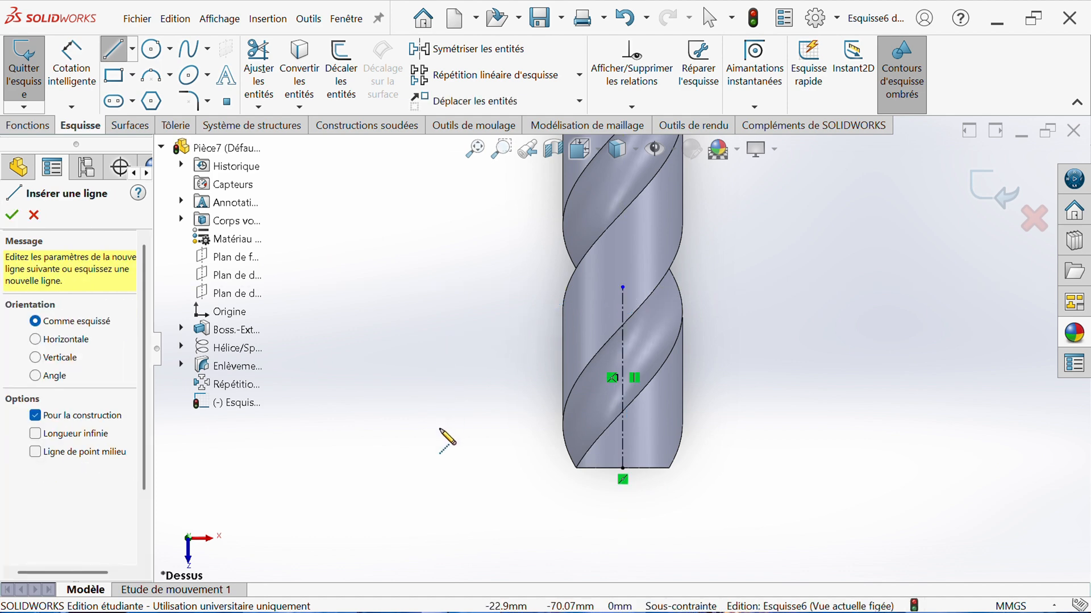
key(Escape)
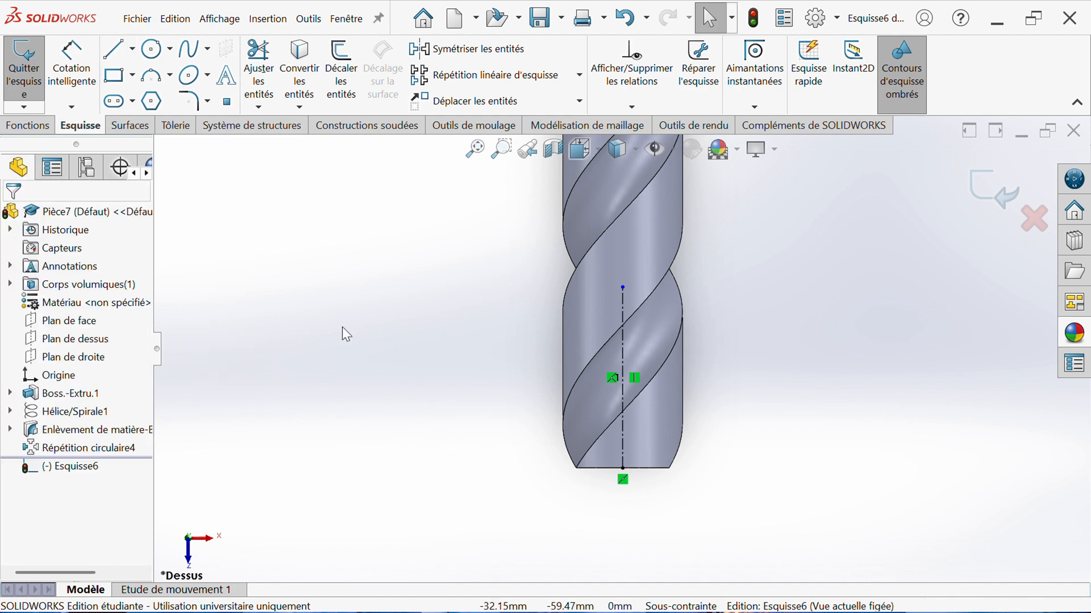
Sketch a four-line profile from the tip centre: about 5 mm down the axis, about 14 mm outward, vertically up, and diagonally back to the tip
click(114, 49)
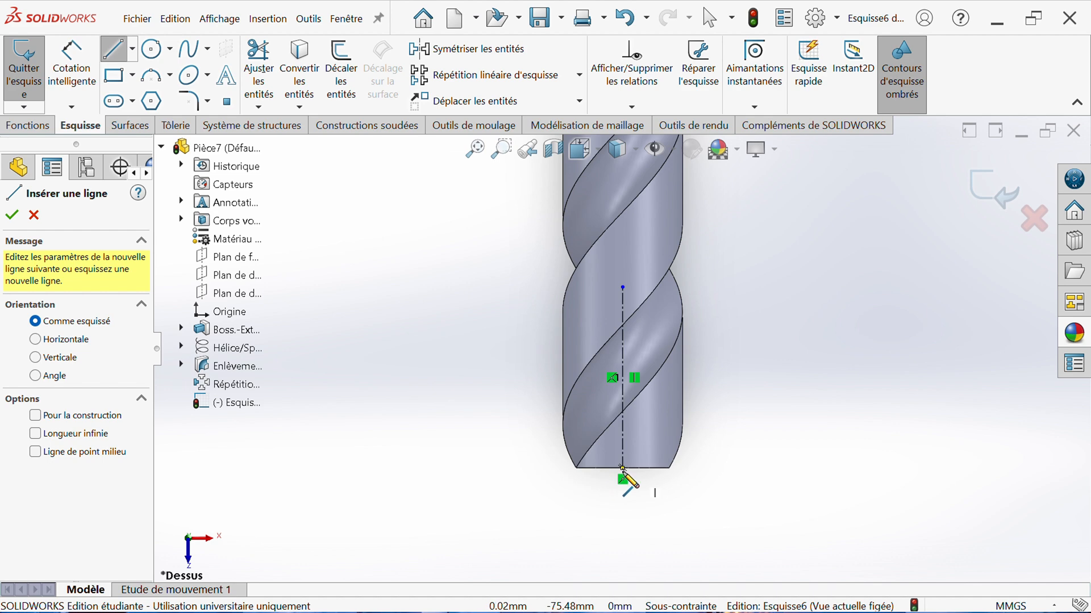
click(624, 471)
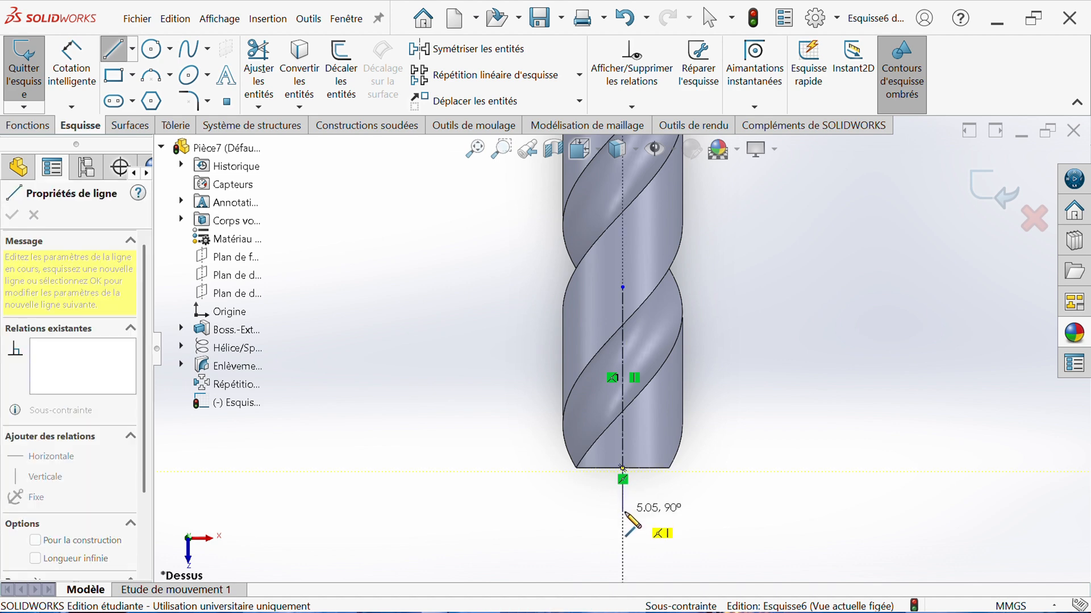
click(623, 513)
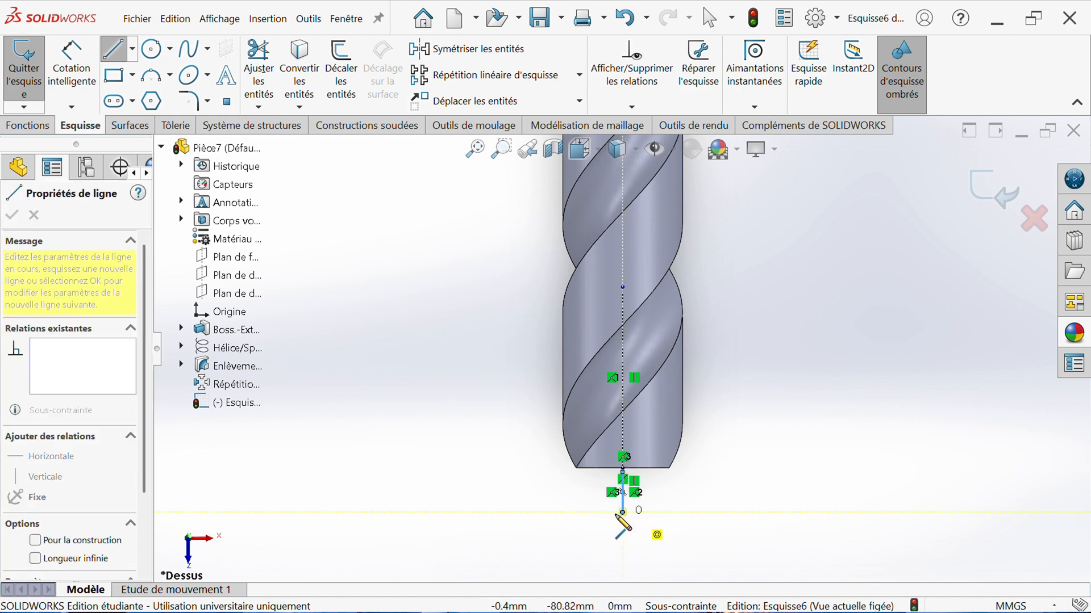
click(510, 513)
click(510, 388)
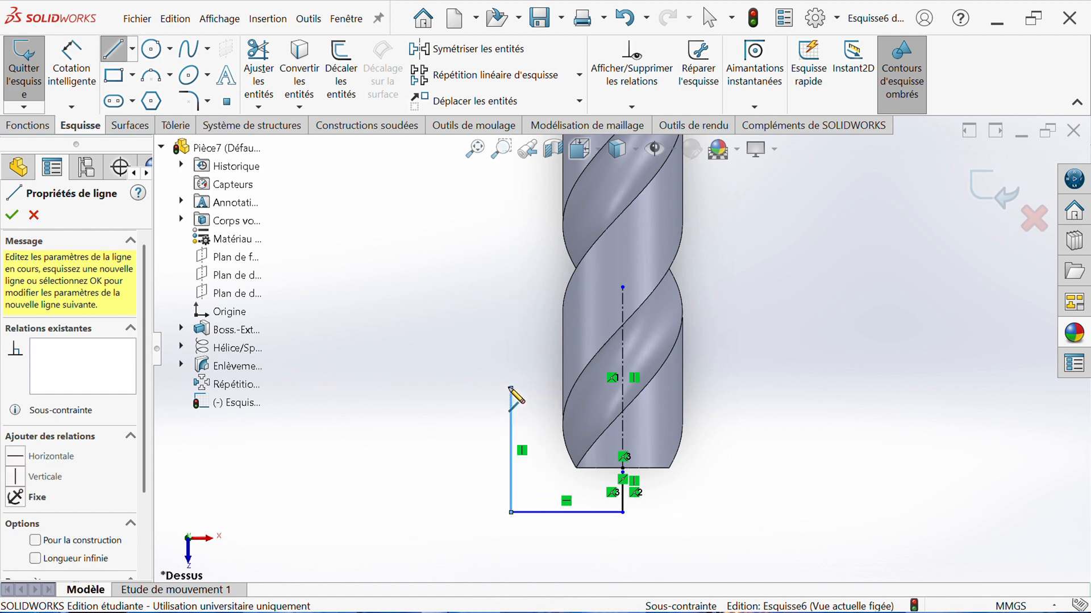
click(623, 468)
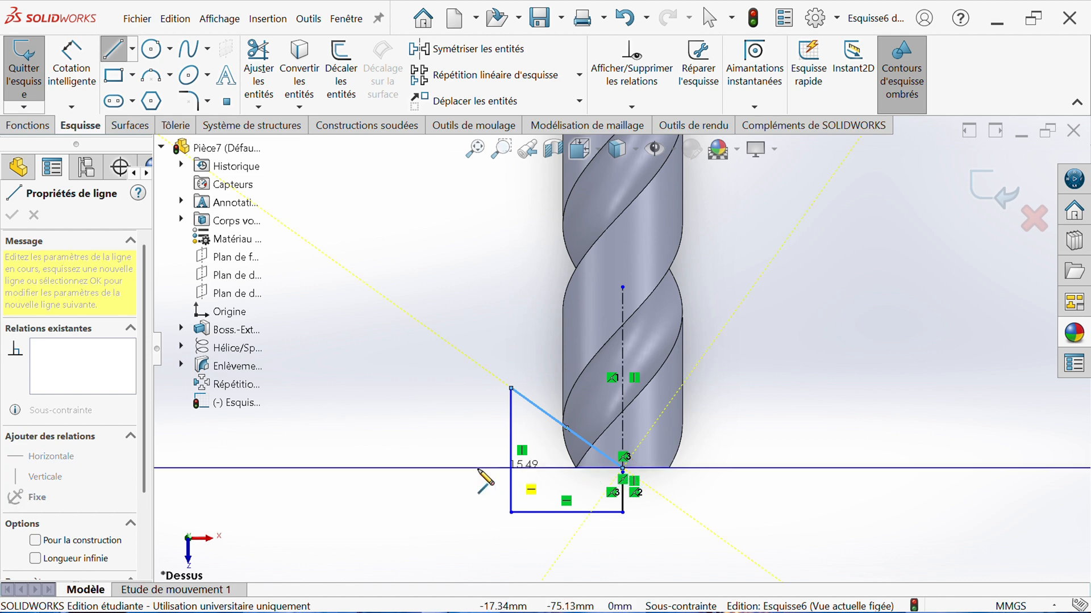
key(Escape)
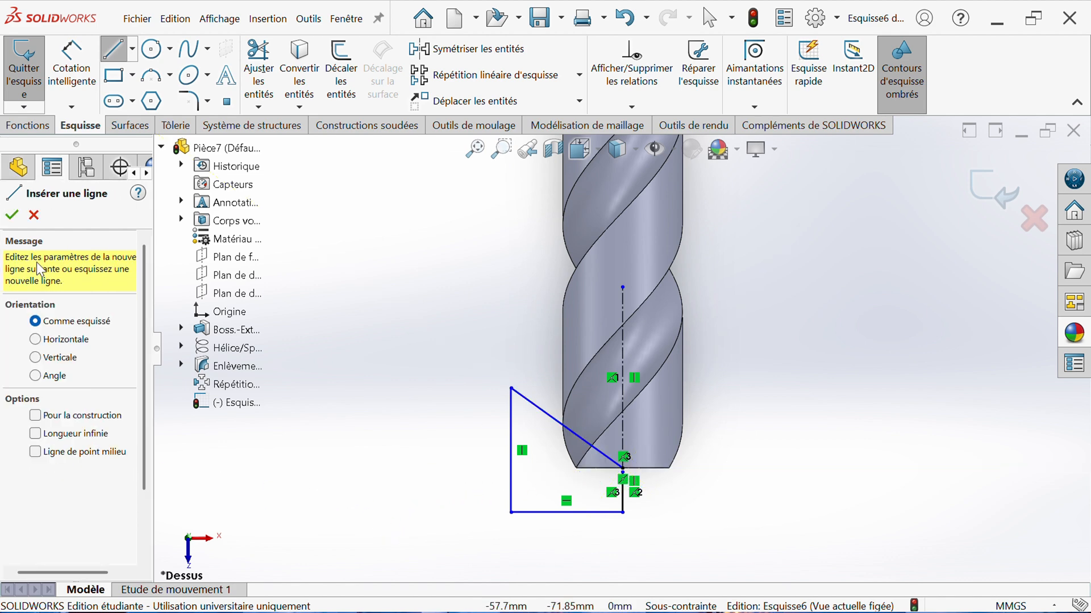
click(12, 217)
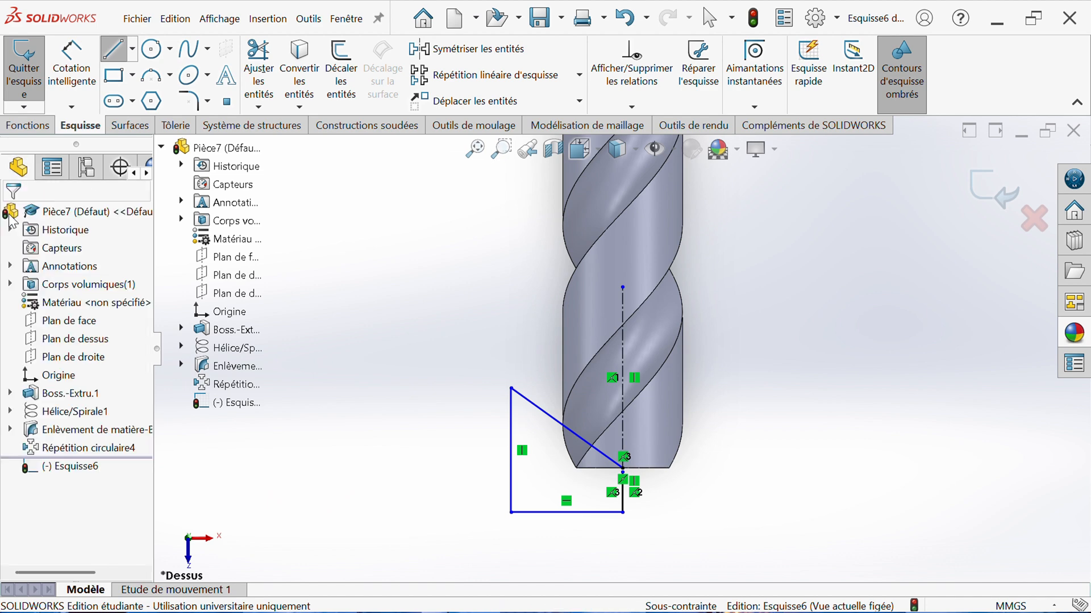
Dimension the profile's horizontal base line to 10 mm
scroll(594, 551, down, 1)
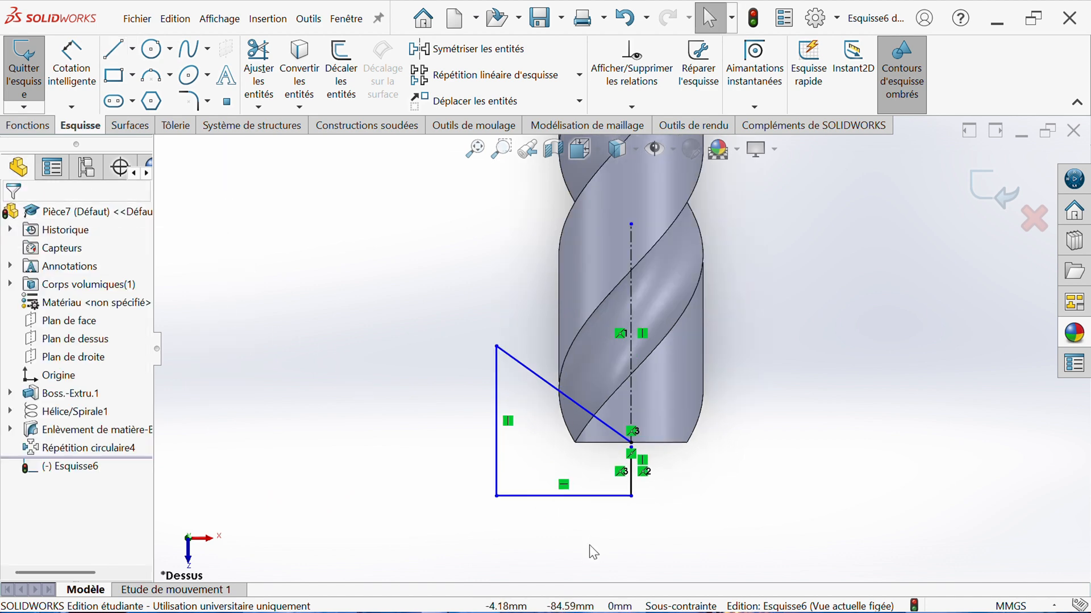
scroll(593, 552, down, 1)
click(73, 54)
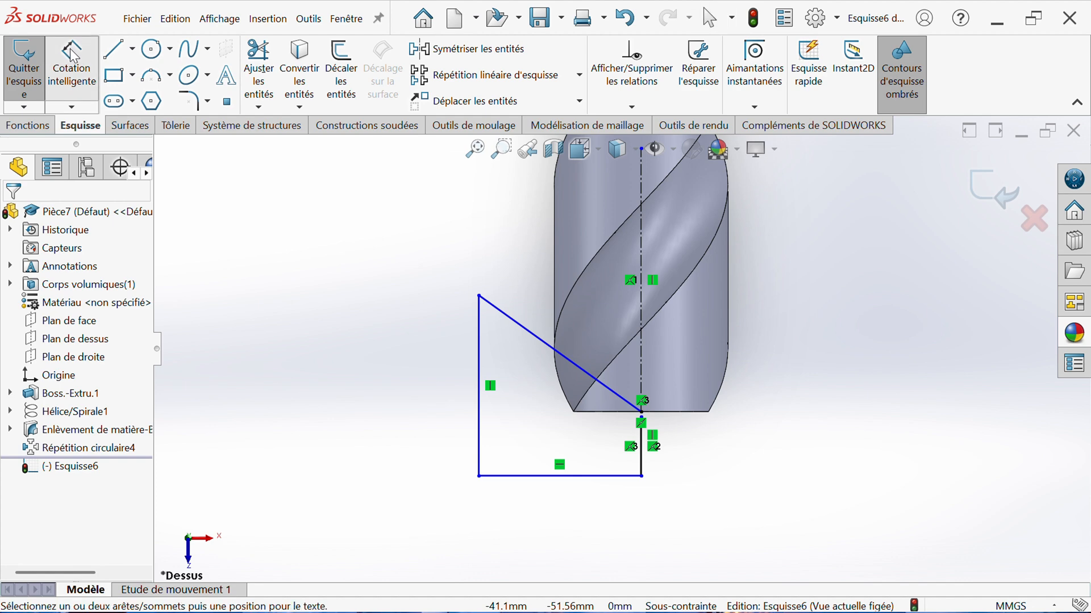
click(542, 476)
click(563, 522)
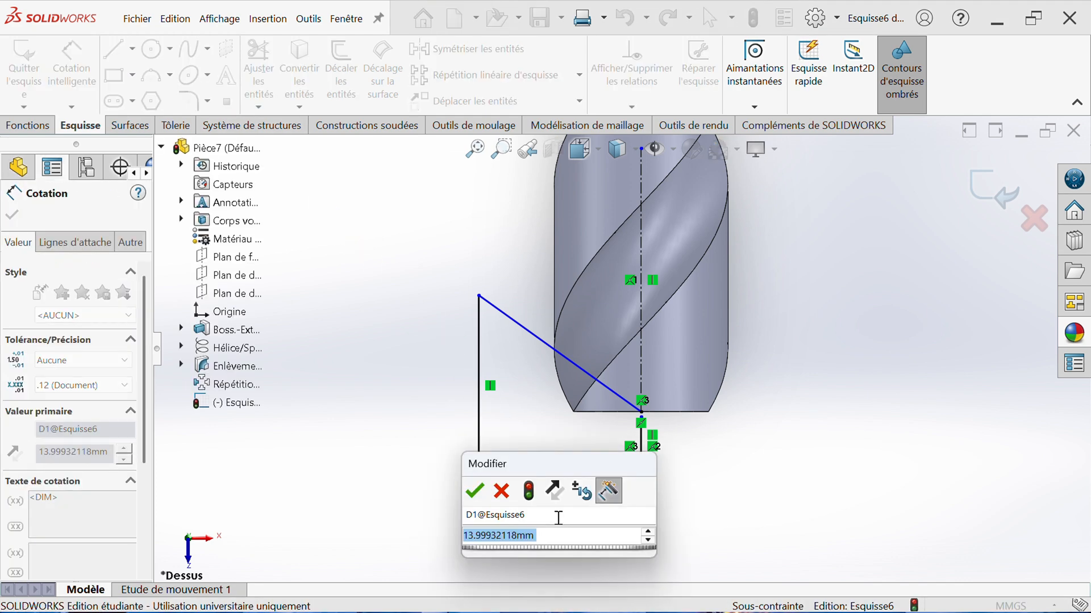
text(10)
key(Return)
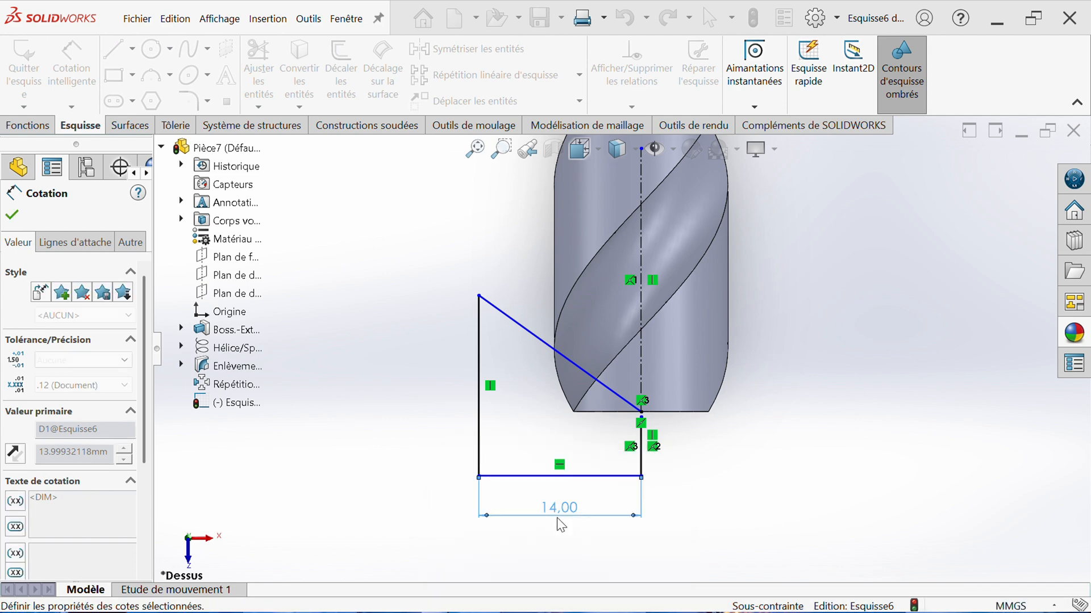
Dimension the short vertical line on the drill's axis to 1 mm
click(643, 450)
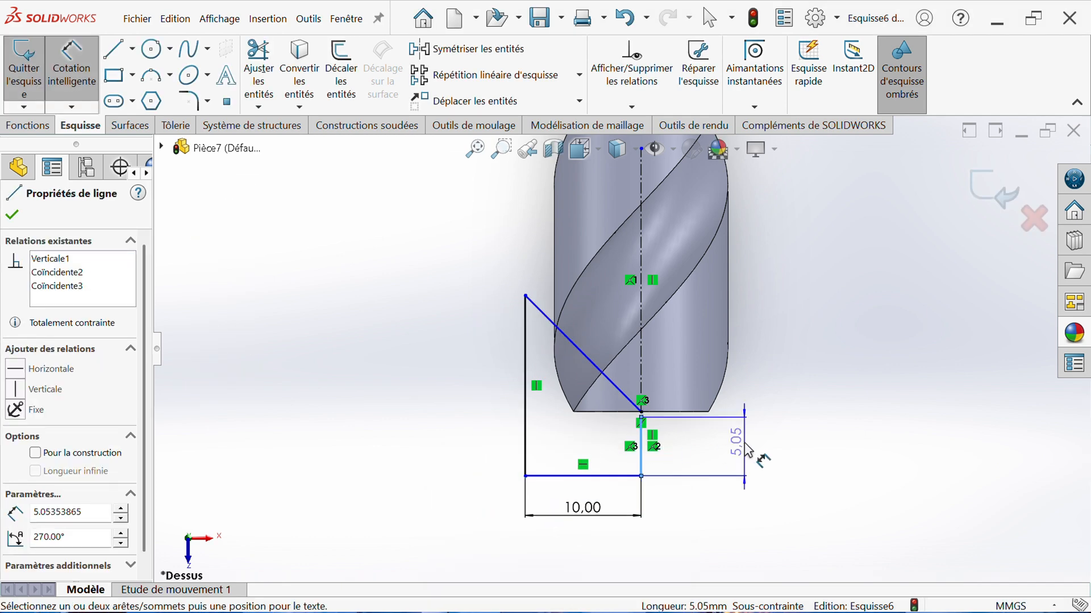
click(747, 463)
text(1)
key(Return)
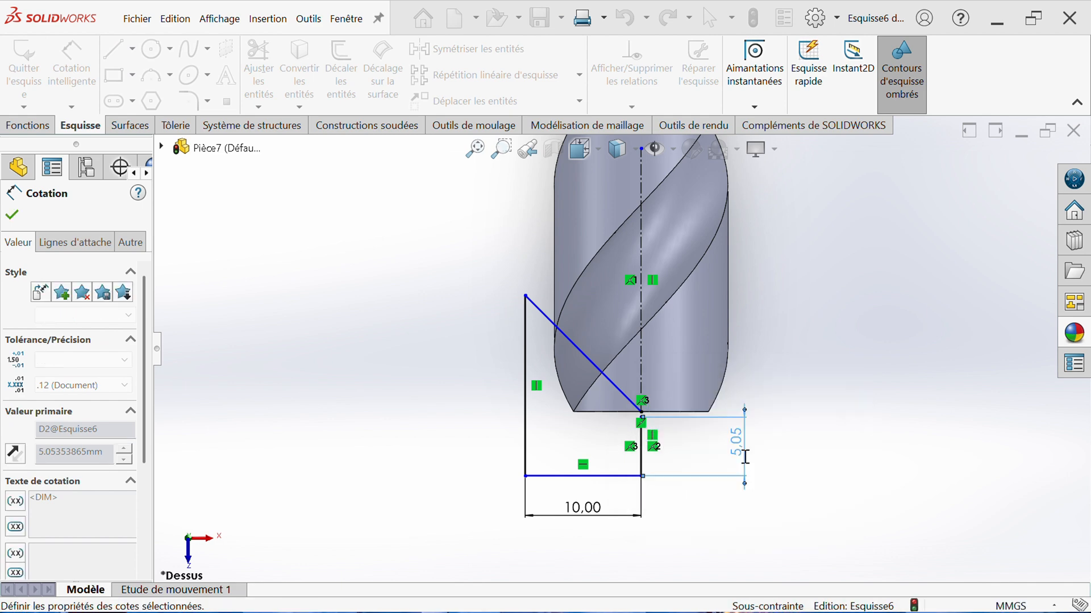
Make the upper endpoint of the short 1 mm vertical line coincident with the profile's start point at the drill tip centre
scroll(648, 475, up, 6)
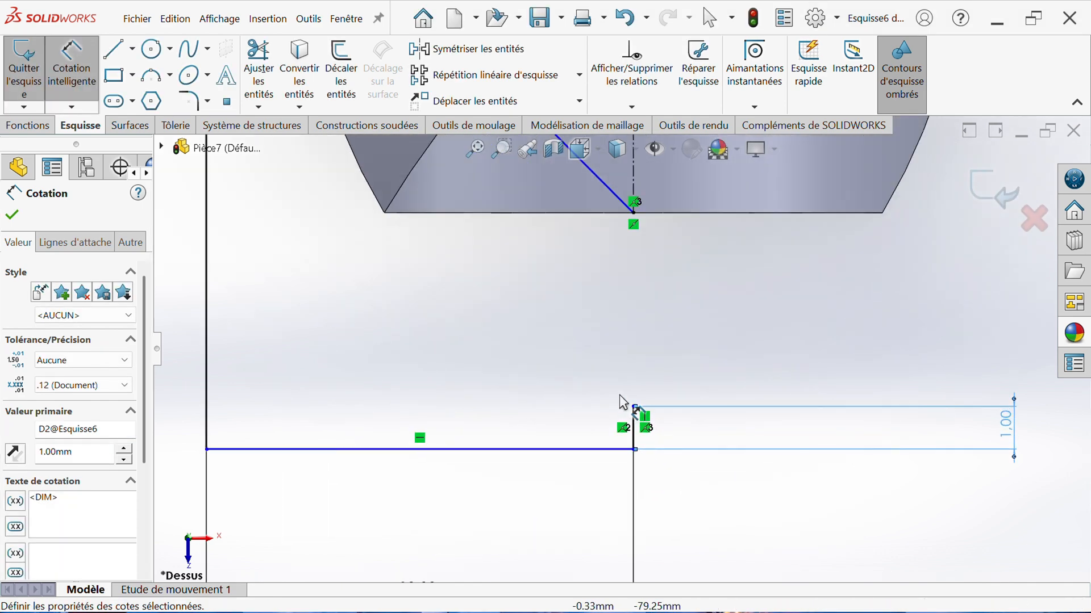
key(Escape)
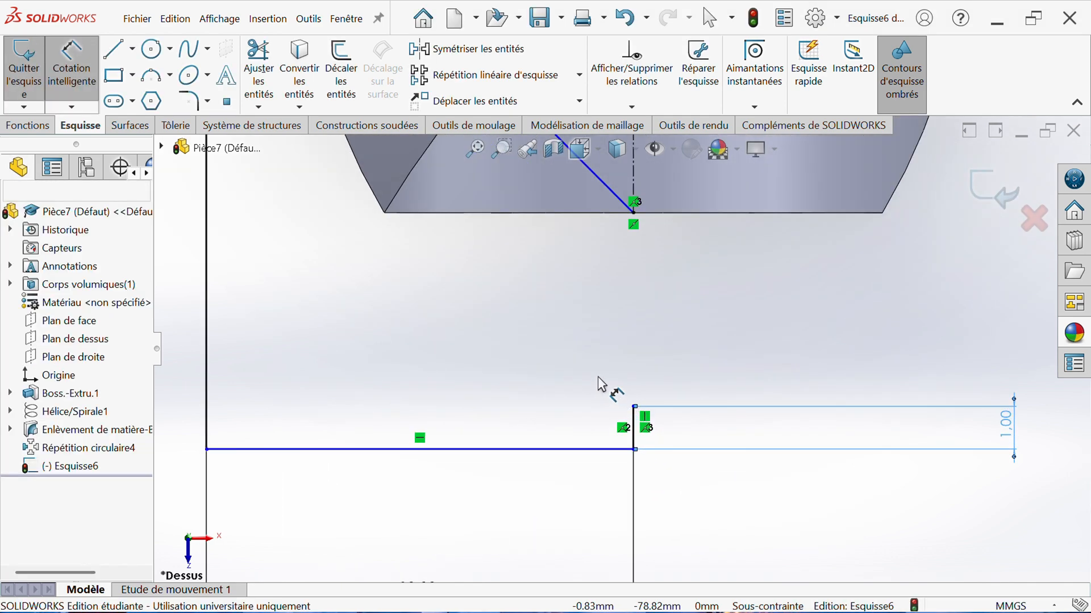
click(634, 408)
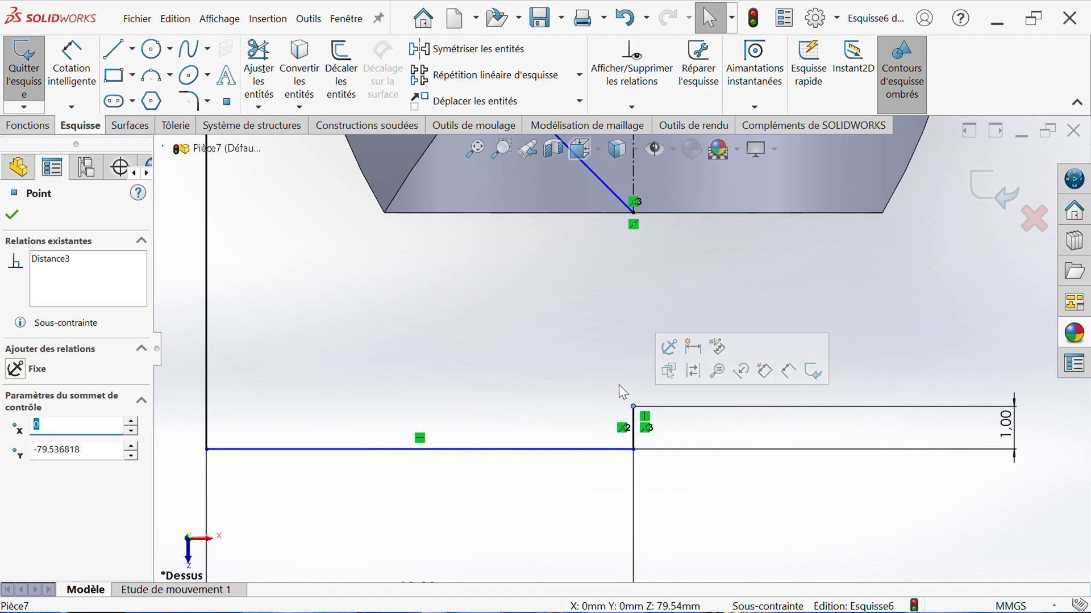
ctrl+click(633, 212)
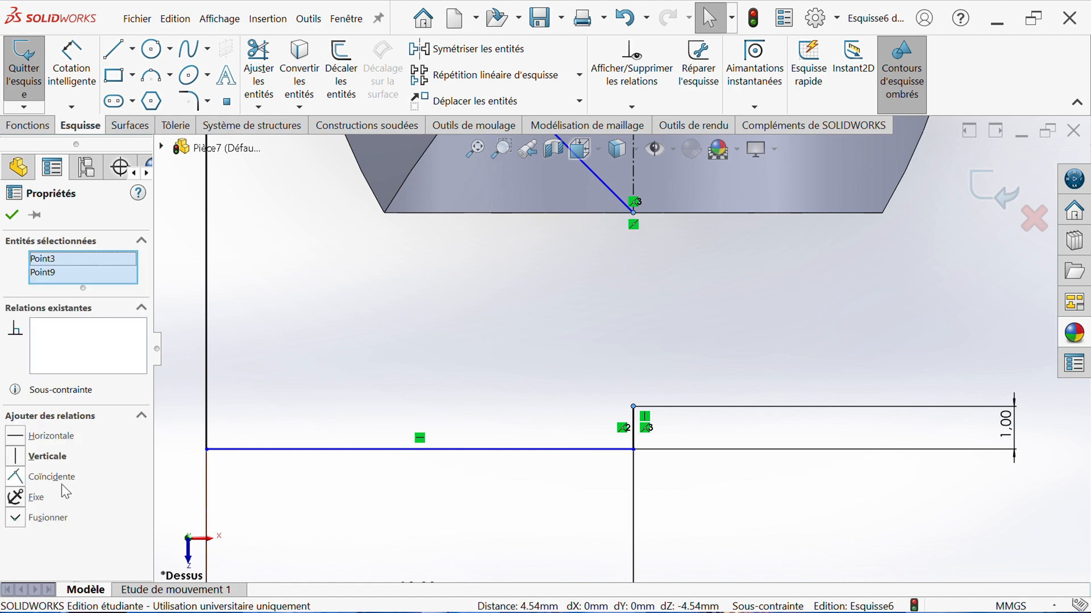
click(17, 480)
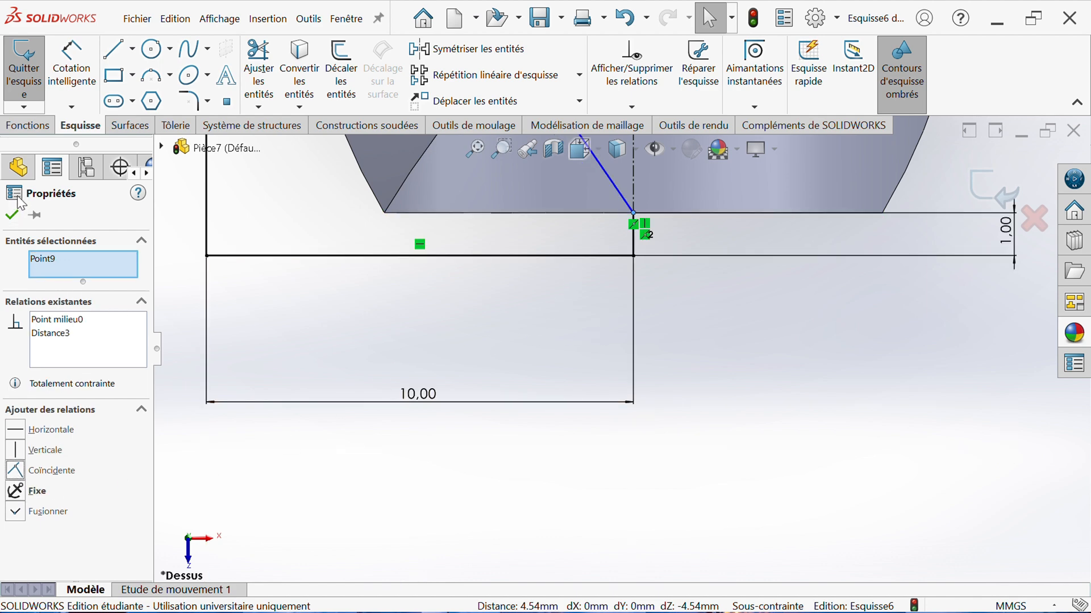
click(12, 216)
Dimension the angle between the profile's diagonal line and the vertical centreline to 60 degrees
scroll(326, 320, up, 8)
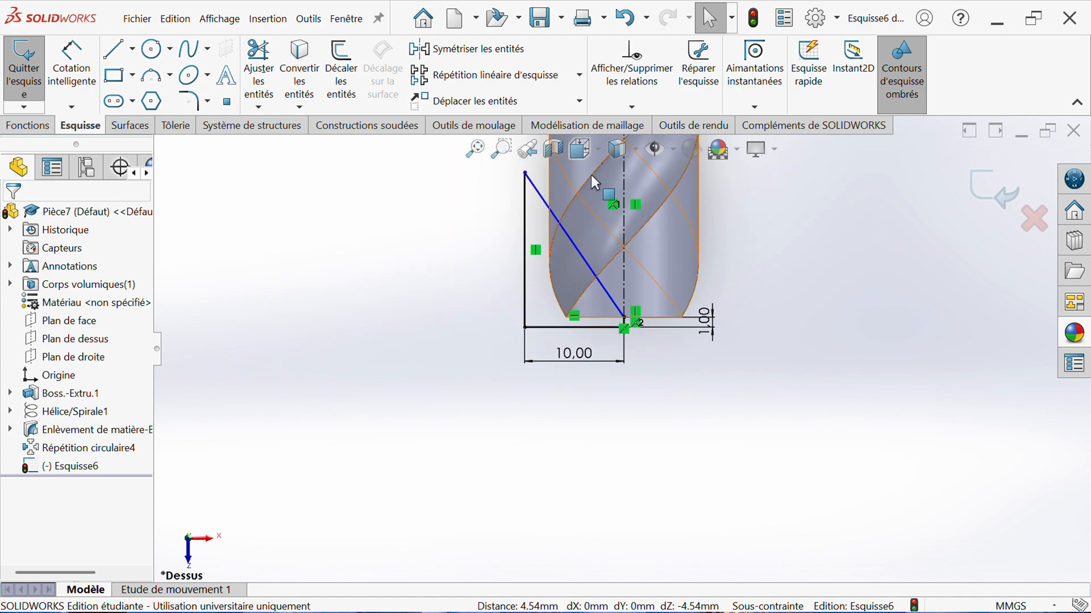
scroll(591, 177, down, 2)
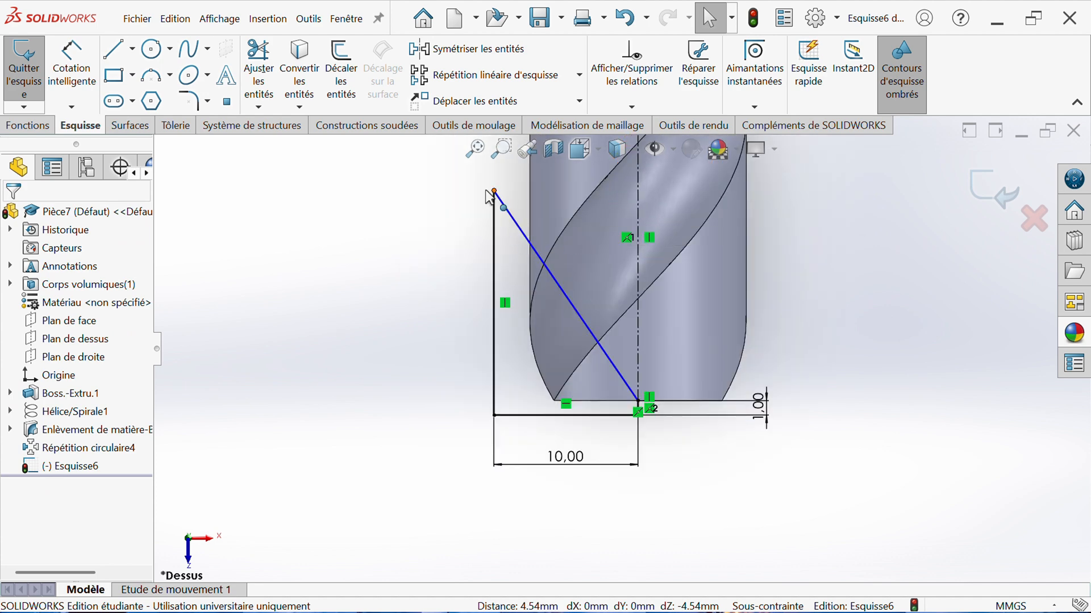
mouse_move(490, 197)
mouse_down()
mouse_move(470, 214)
mouse_move(477, 205)
mouse_move(483, 224)
mouse_move(493, 215)
mouse_up()
click(410, 298)
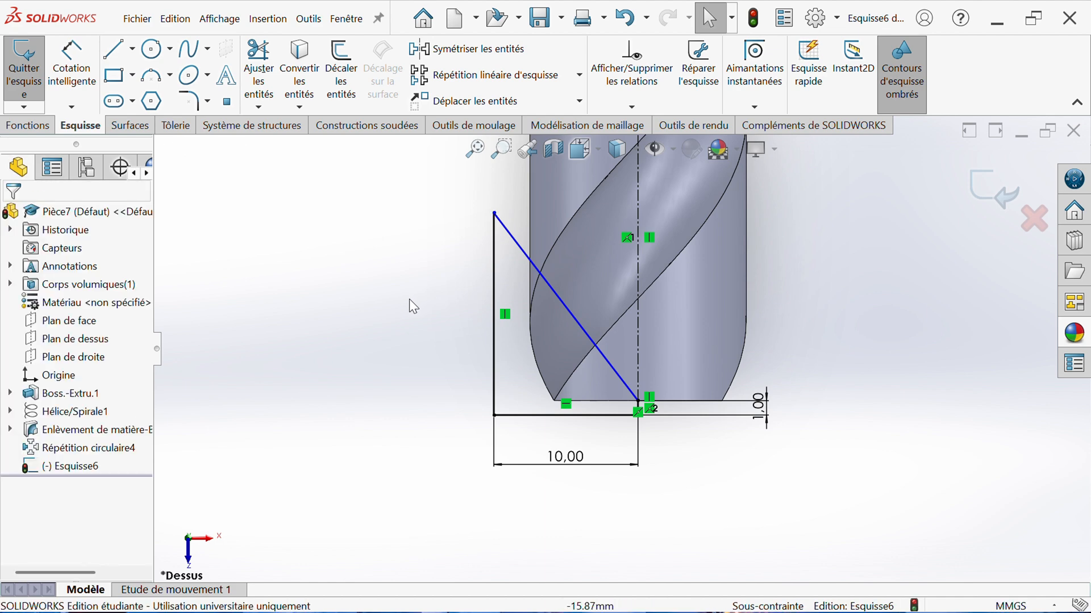
click(79, 57)
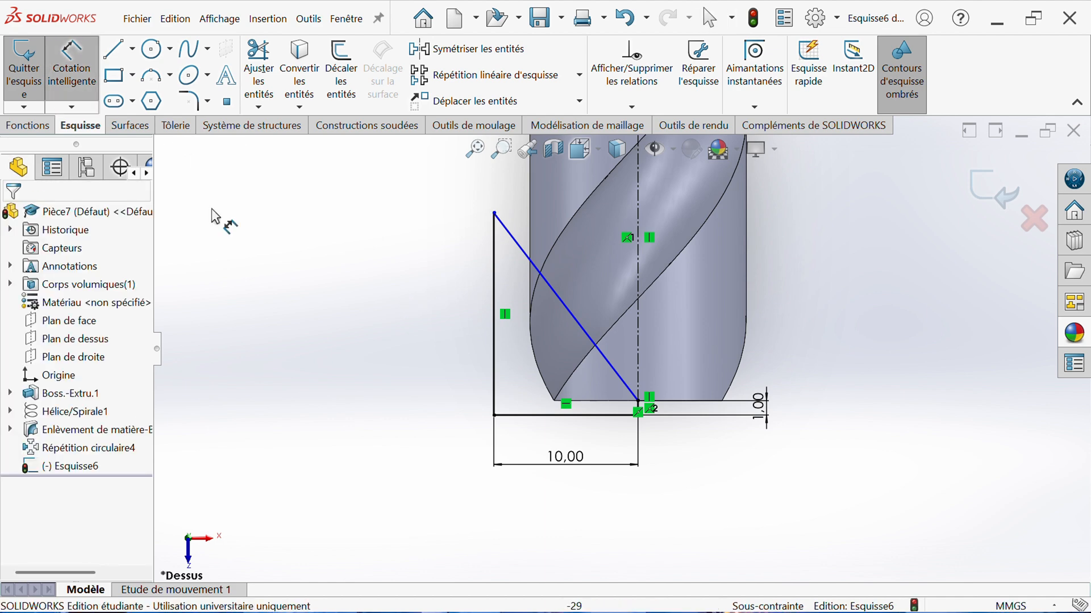
click(569, 313)
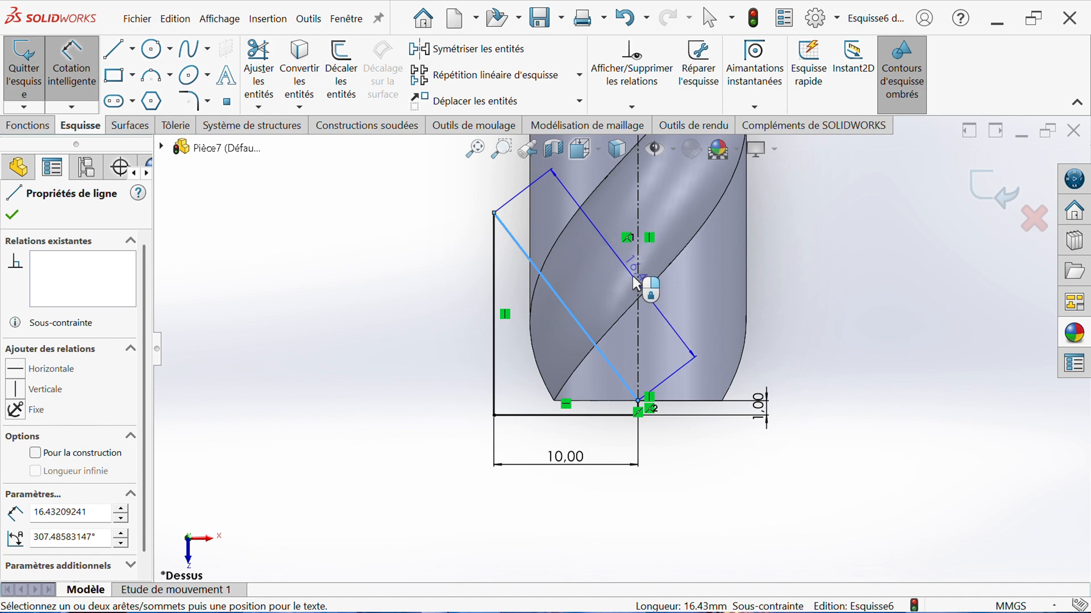
click(641, 288)
click(585, 260)
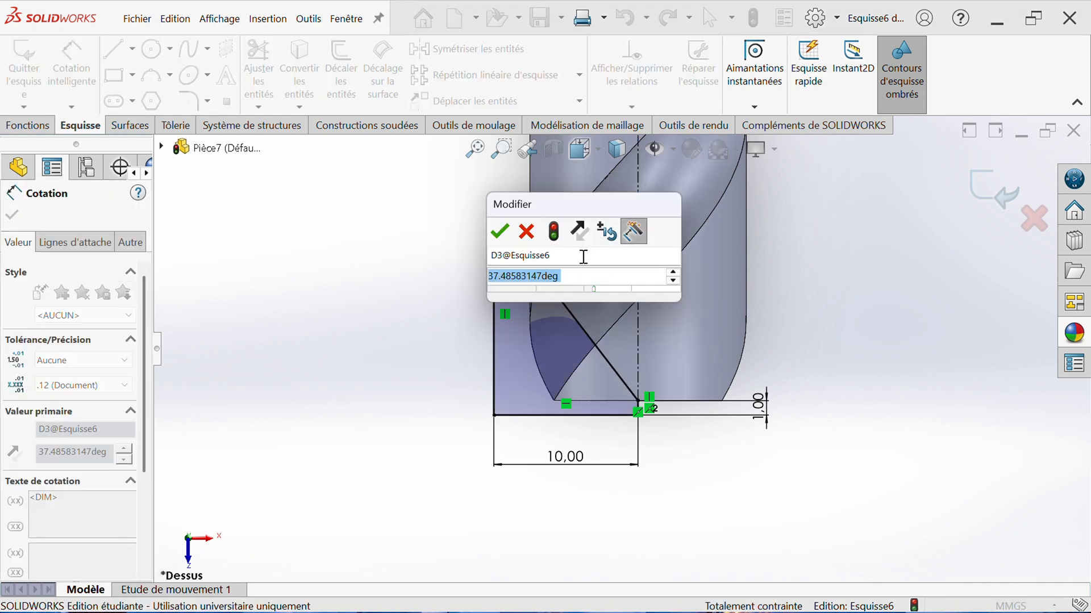
text(60)
key(Return)
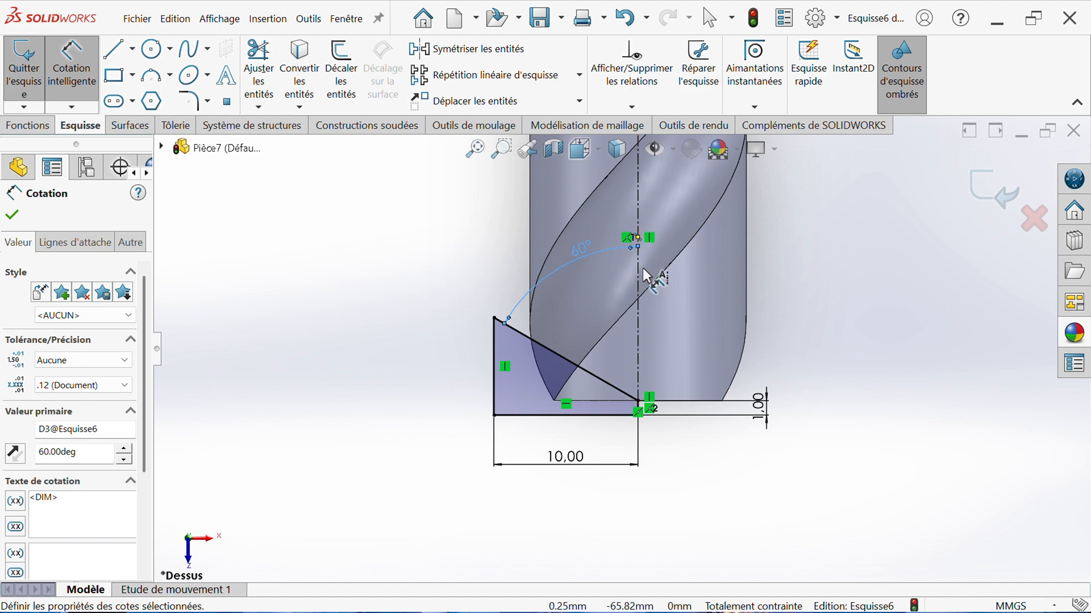
Finish the sketch and revolve-cut its profile 360 degrees about the centreline to shape the conical drill tip
click(999, 193)
click(995, 191)
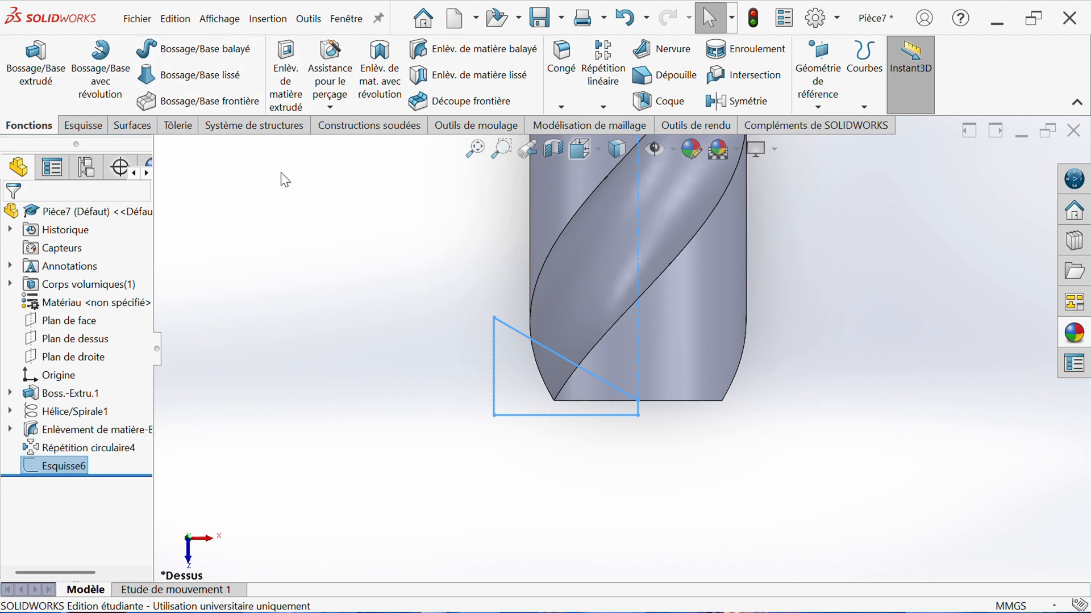
click(378, 69)
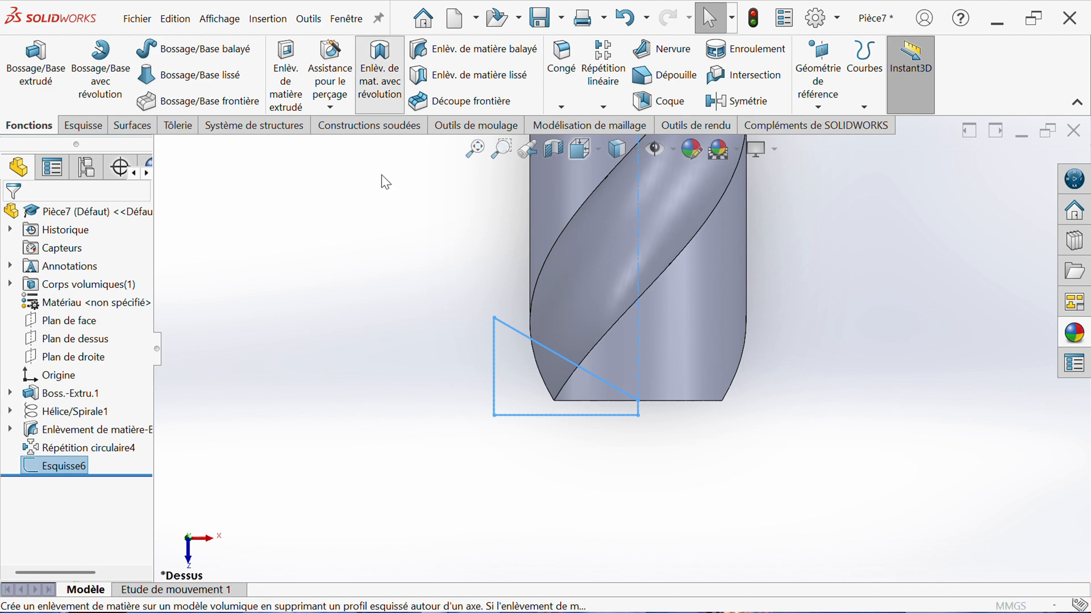
middle_drag(379, 261, 415, 177)
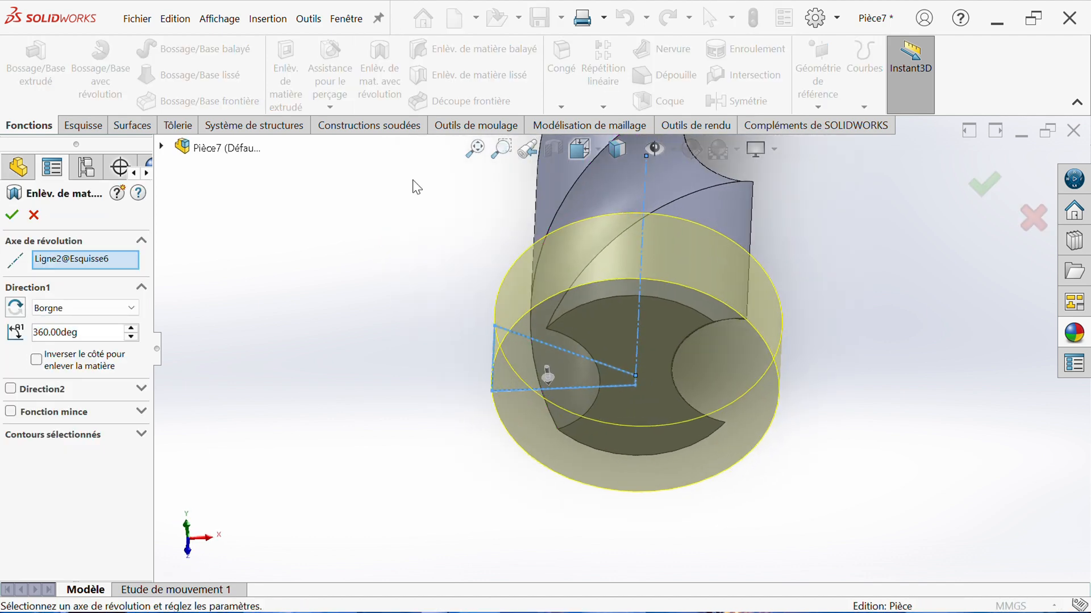
click(16, 216)
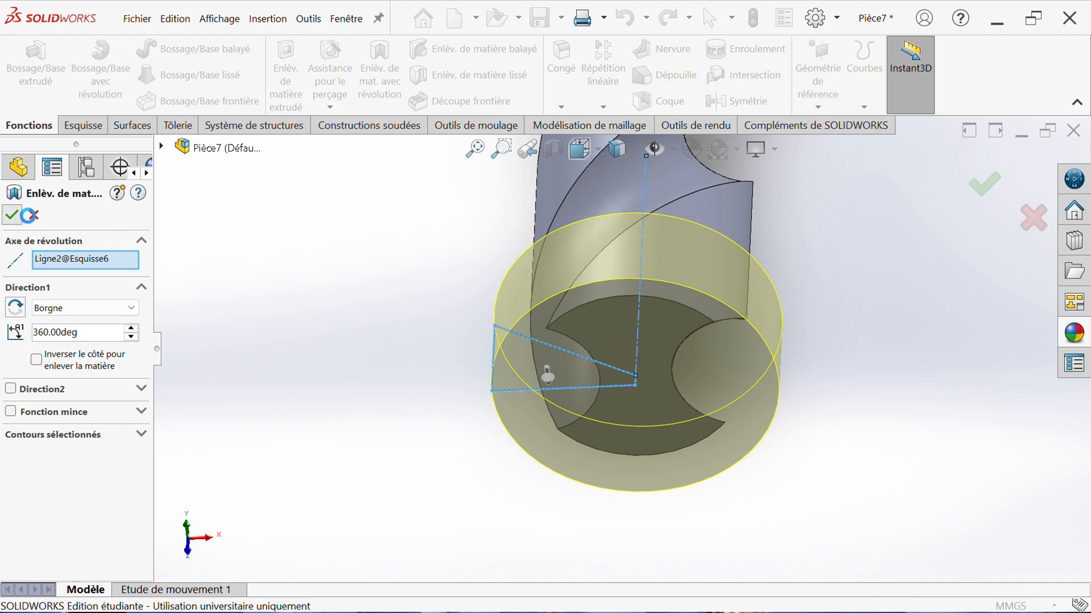
Examine the cut drill tip, the helical flutes and the whole body from several angles
middle_drag(407, 316, 357, 342)
scroll(364, 342, up, 3)
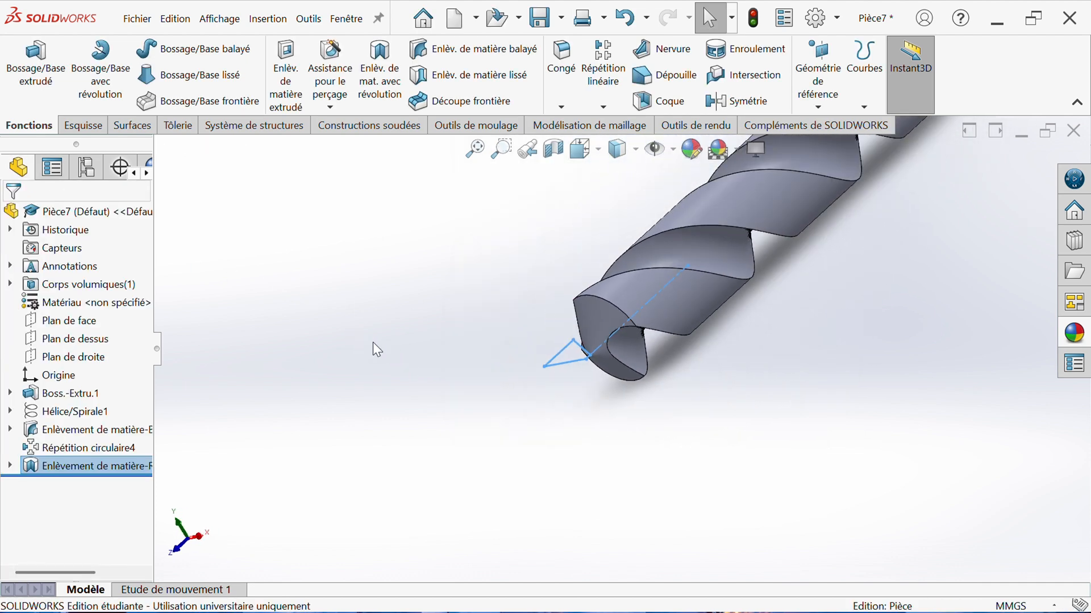
click(392, 341)
mouse_move(468, 336)
middle_down()
mouse_move(592, 297)
mouse_move(501, 292)
mouse_move(531, 348)
mouse_move(490, 330)
middle_up()
scroll(449, 293, down, 2)
scroll(479, 261, down, 5)
scroll(465, 283, down, 3)
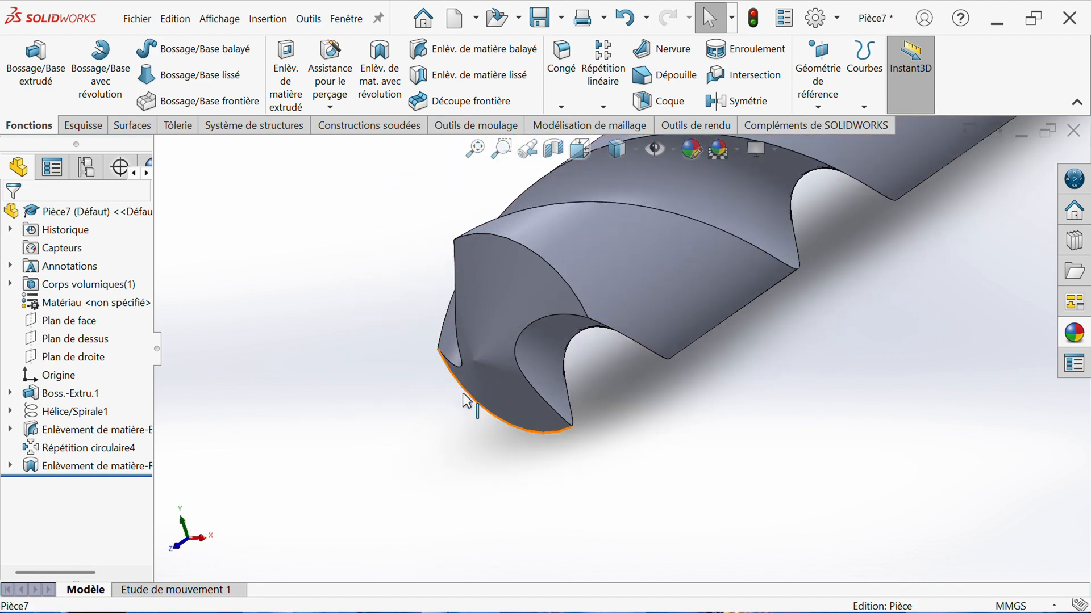
middle_drag(469, 393, 423, 395)
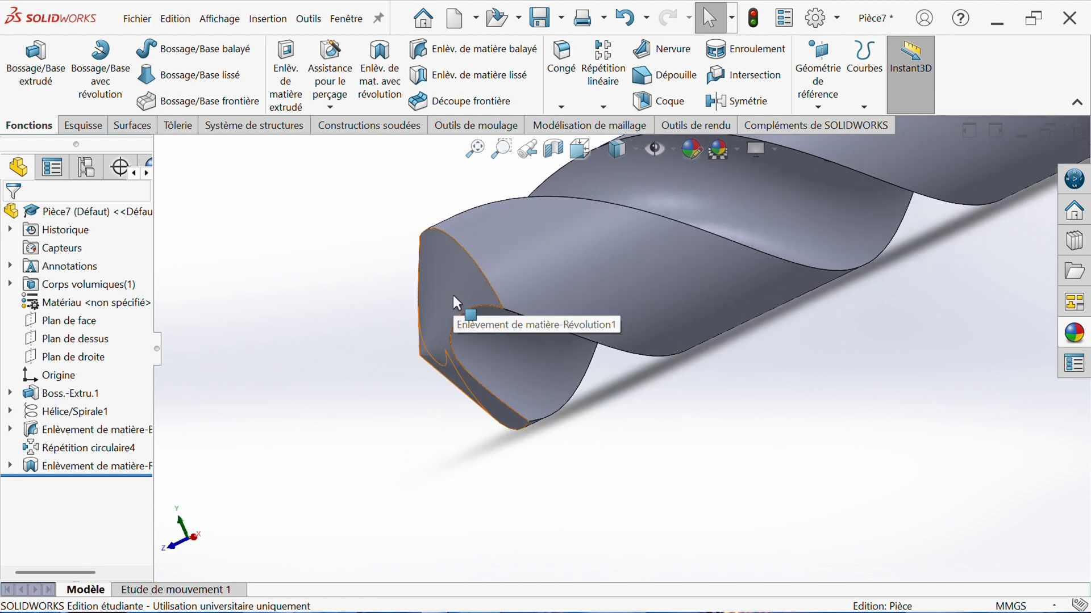
scroll(394, 317, up, 5)
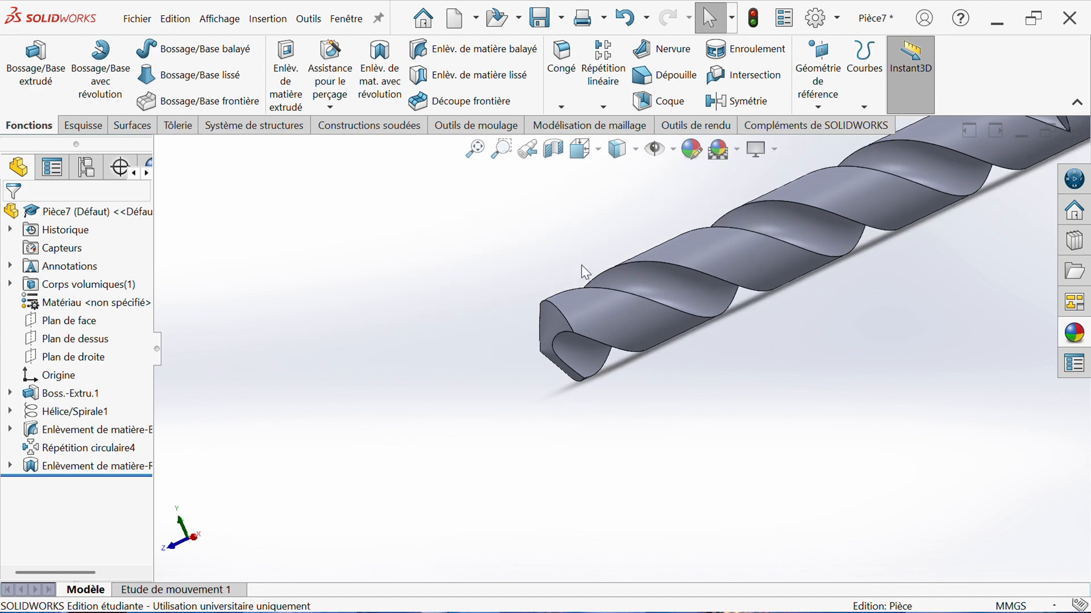
scroll(714, 406, up, 1)
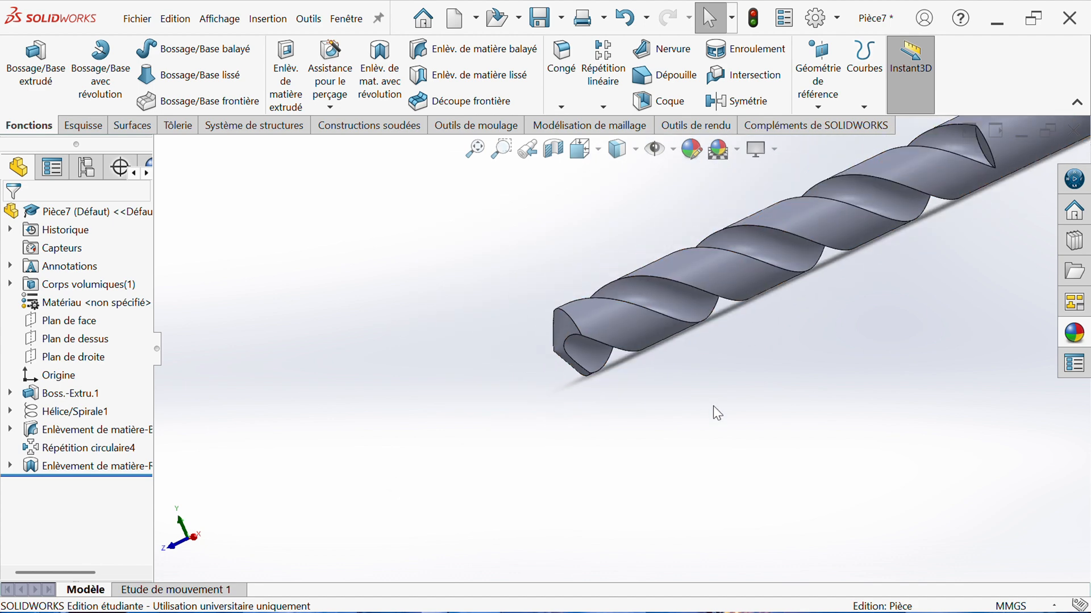
ctrl+middle_drag(713, 406, 441, 509)
scroll(419, 384, down, 2)
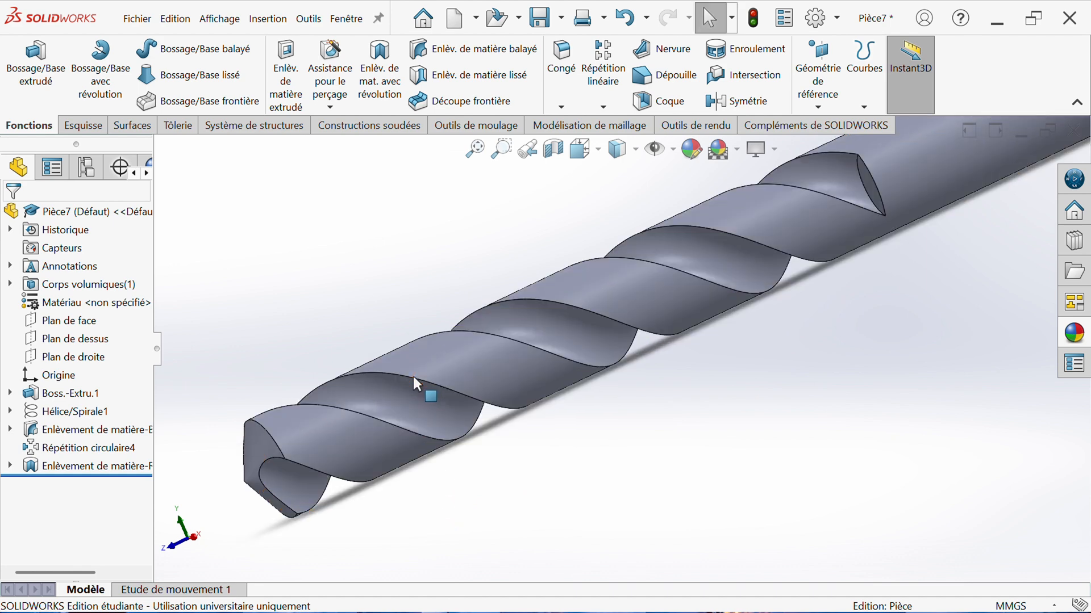
middle_drag(435, 446, 466, 387)
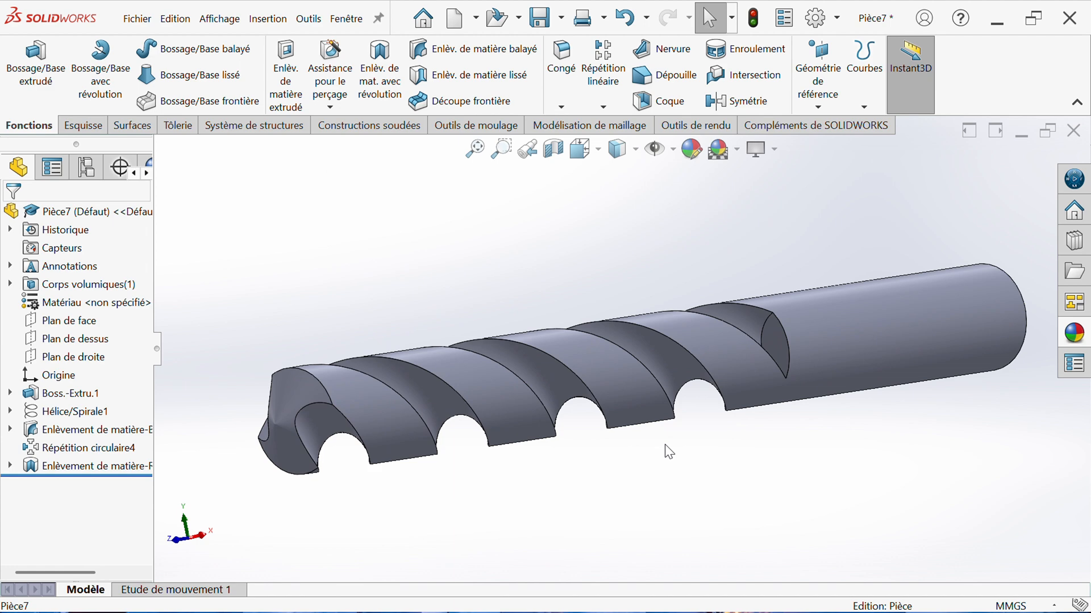
Compare several steel finishes on the whole part and apply the matte steel appearance "acier mat"
click(691, 152)
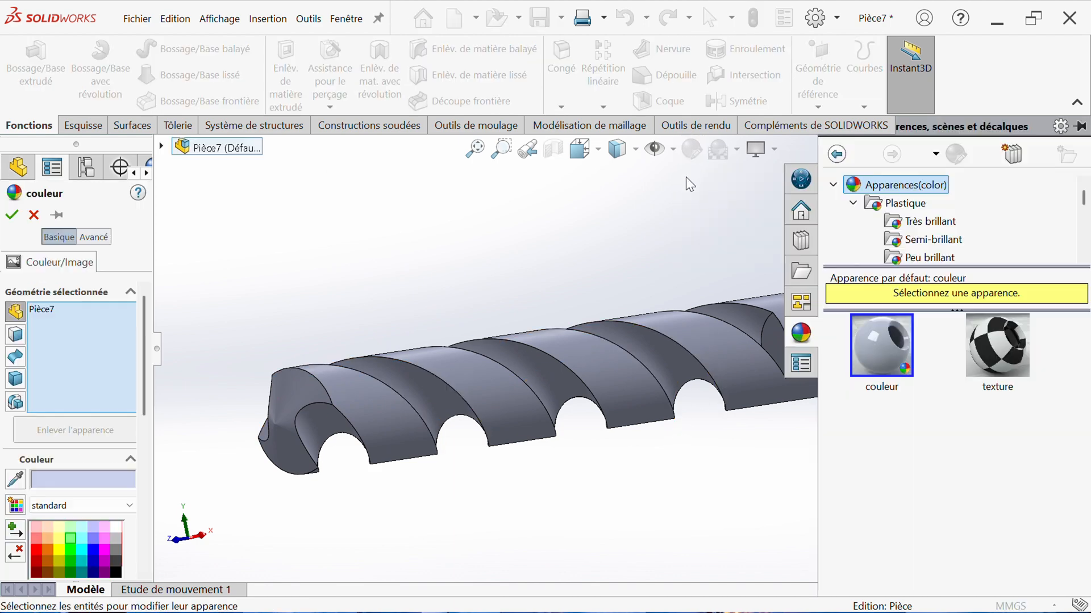
click(854, 204)
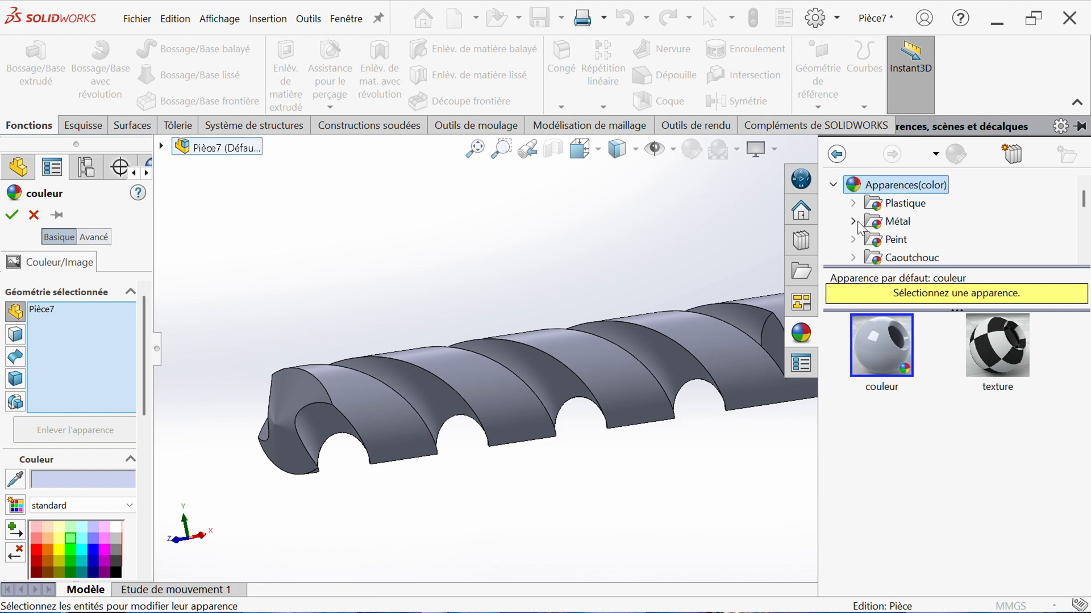
click(854, 222)
click(908, 203)
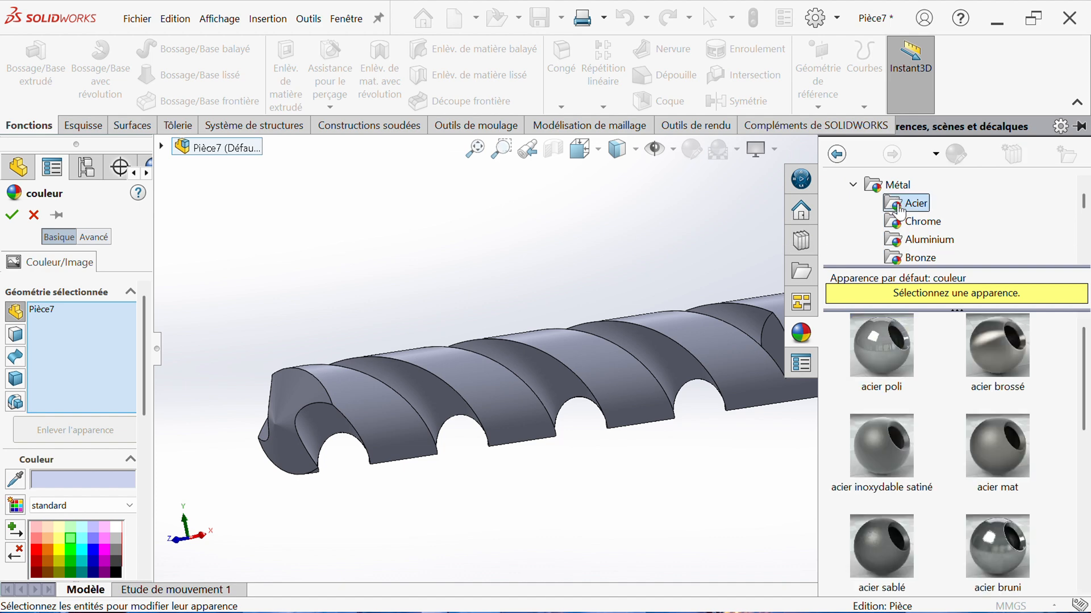
click(1004, 347)
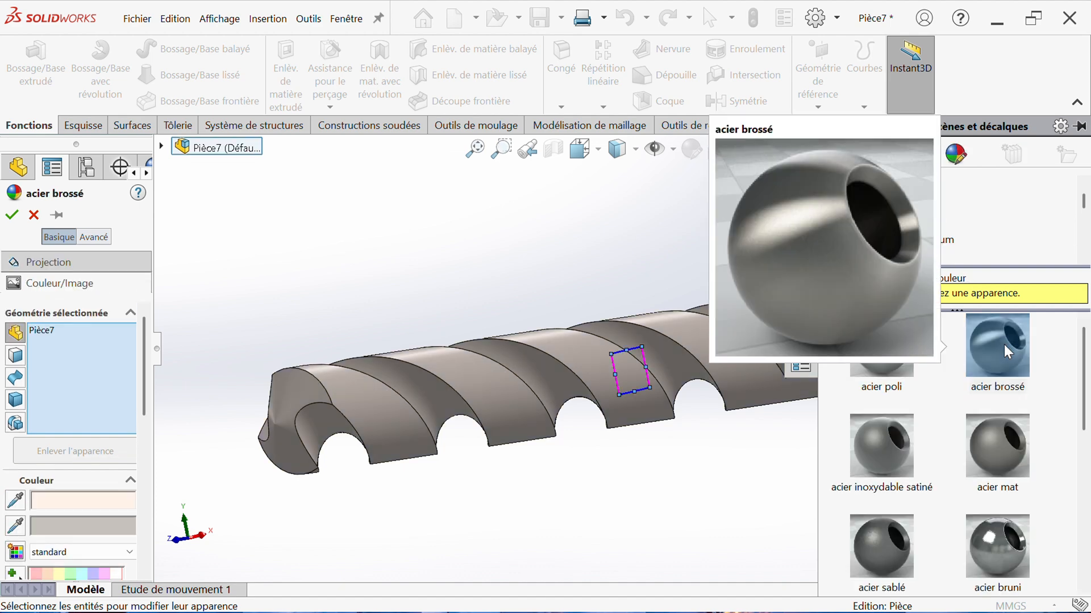
click(1009, 434)
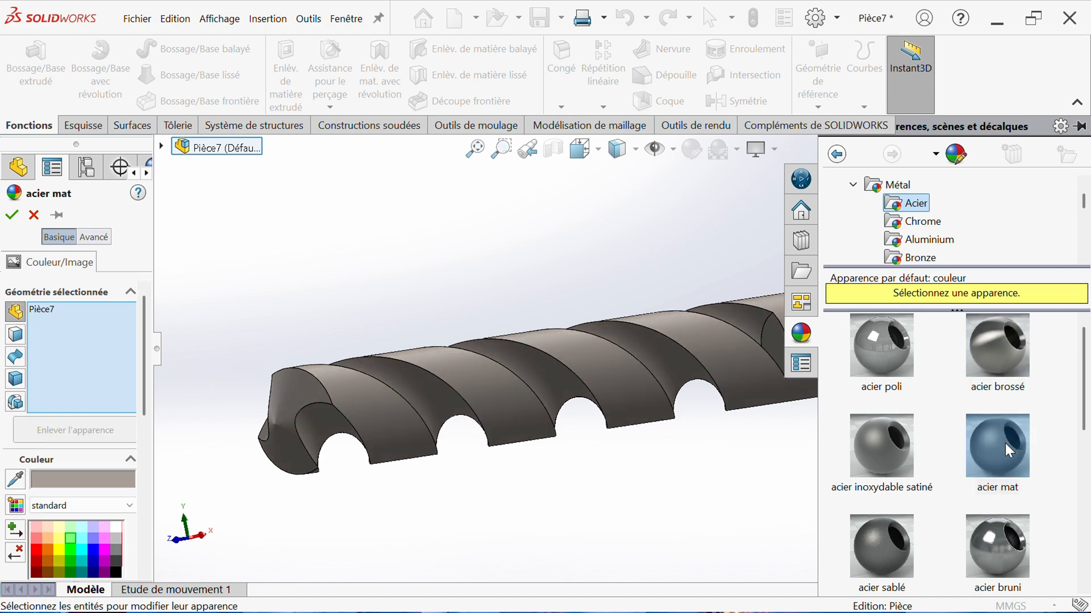
click(1007, 517)
click(897, 536)
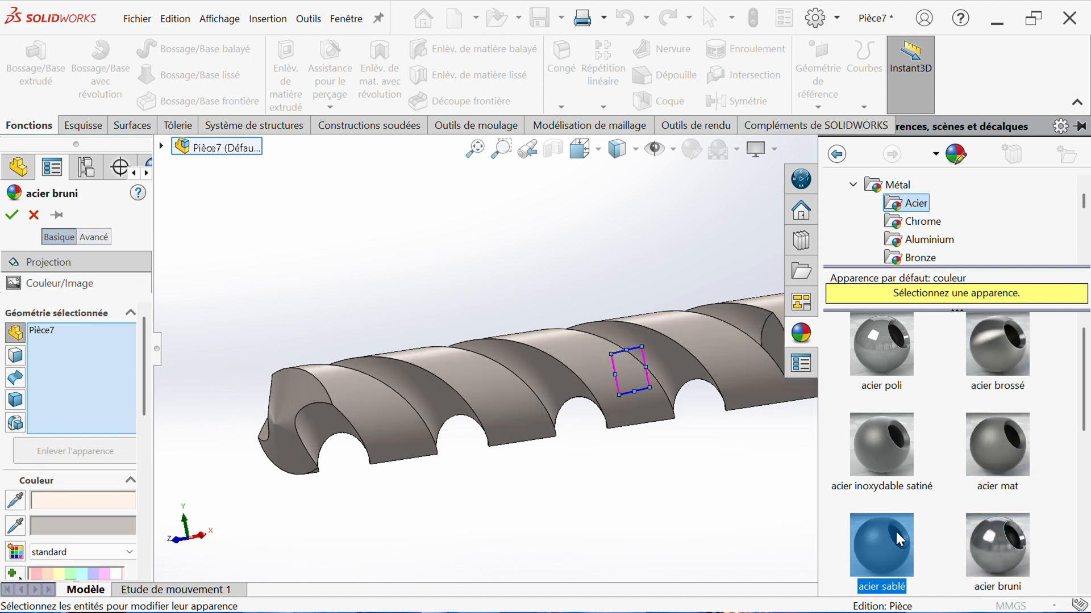
click(890, 455)
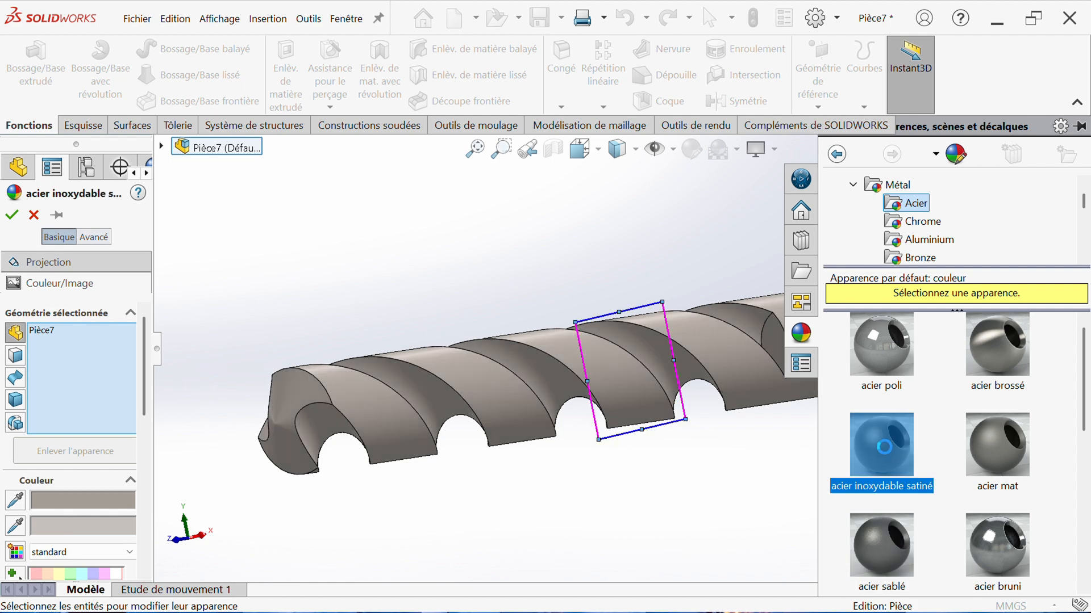
click(986, 435)
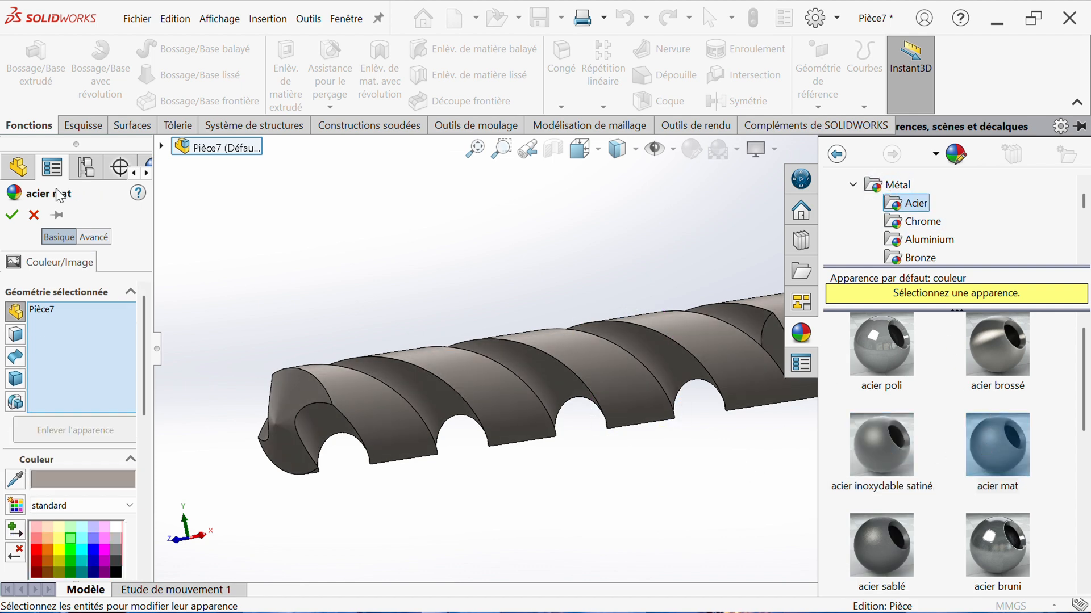
click(12, 214)
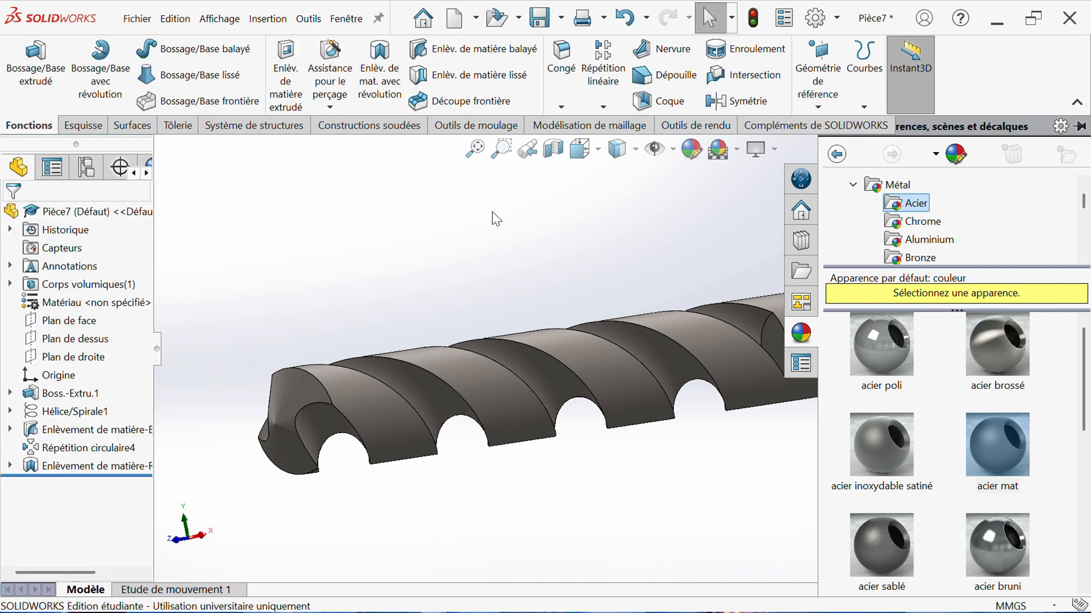
Browse from the metal appearances to the studio scenes and apply the scene "Sol noir réfléchissant" to the part
click(853, 185)
scroll(856, 190, up, 1)
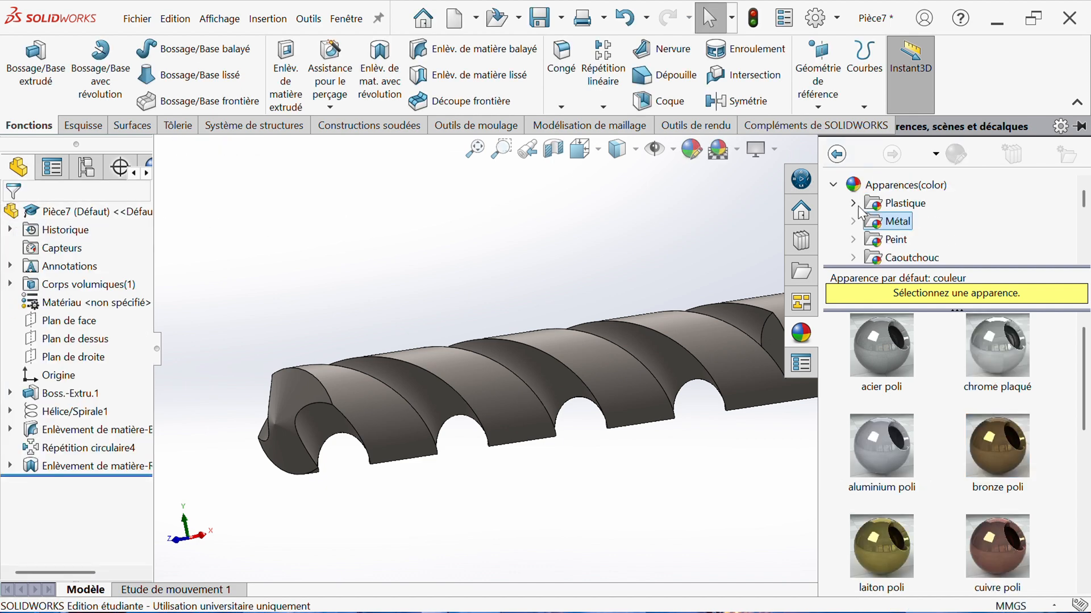
click(834, 185)
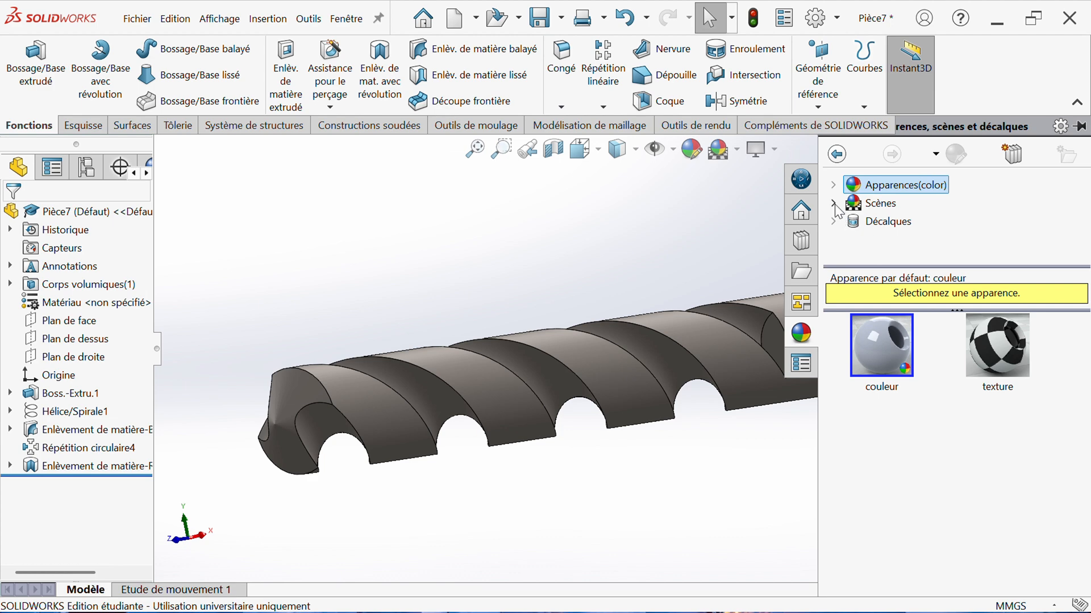
click(834, 204)
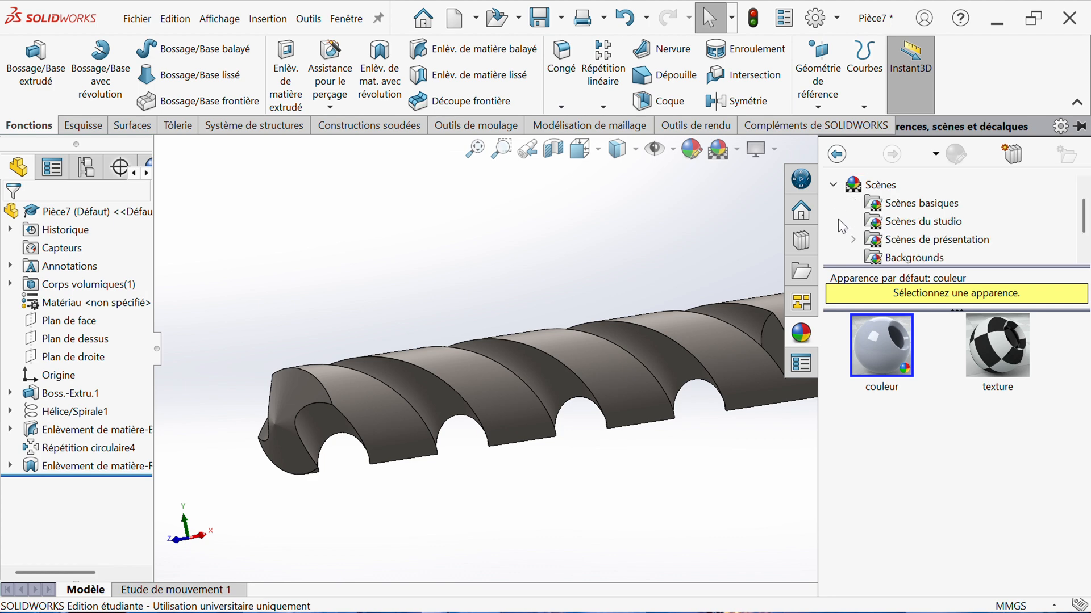
click(925, 205)
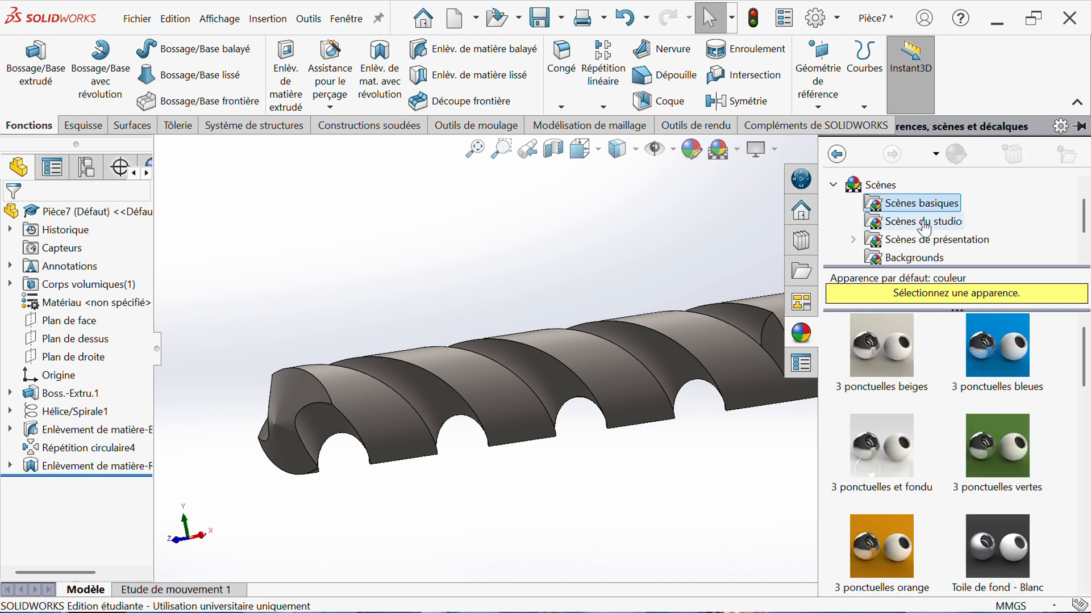
click(924, 221)
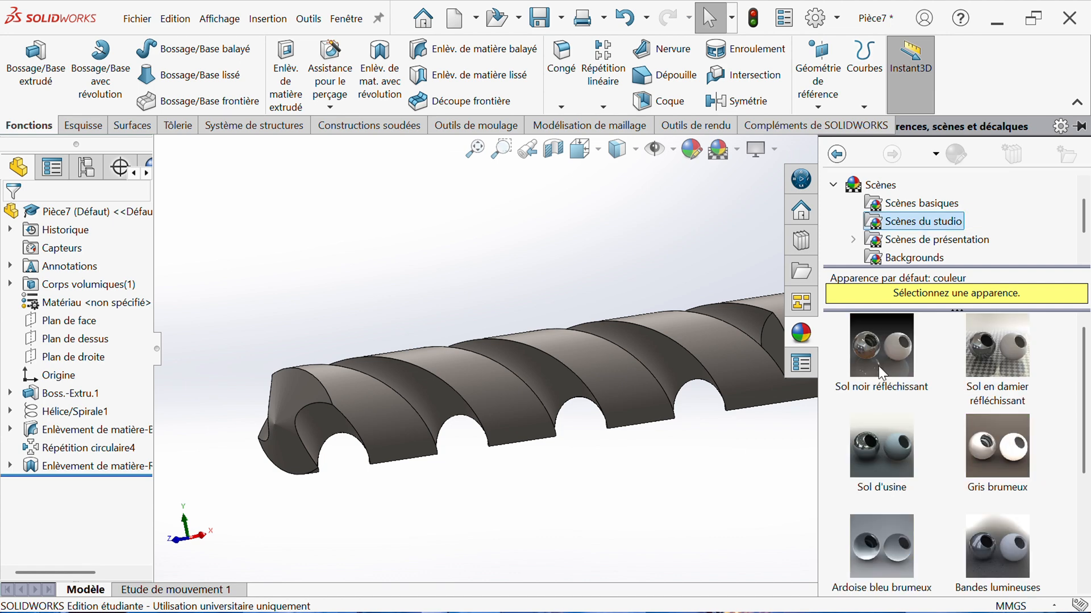
click(877, 348)
drag(873, 339, 665, 331)
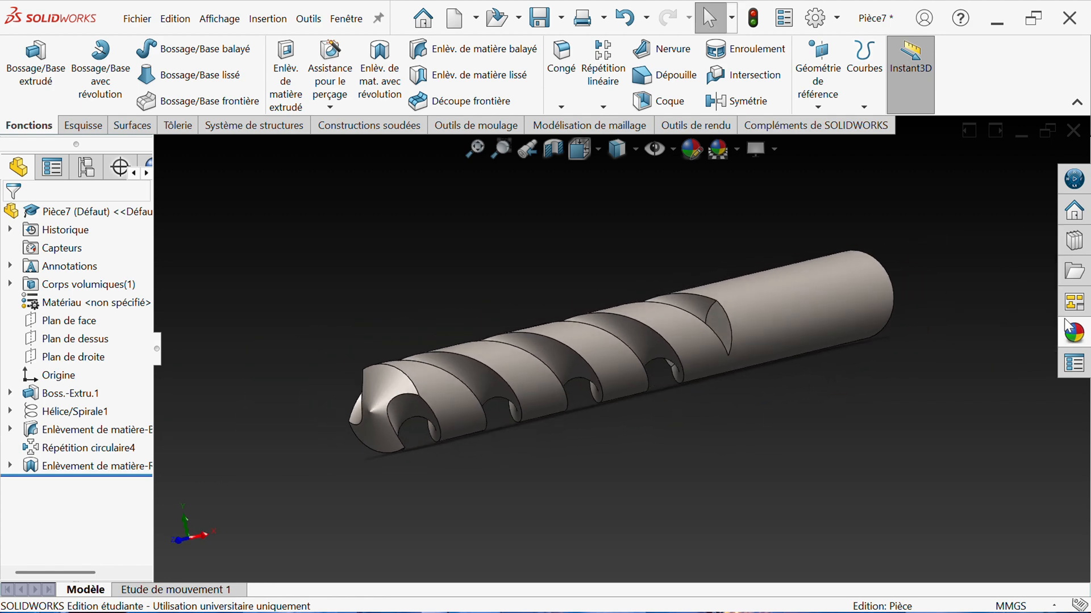
Replace the part's scene with the studio scene "Sol en damier réfléchissant"
click(1074, 333)
click(996, 357)
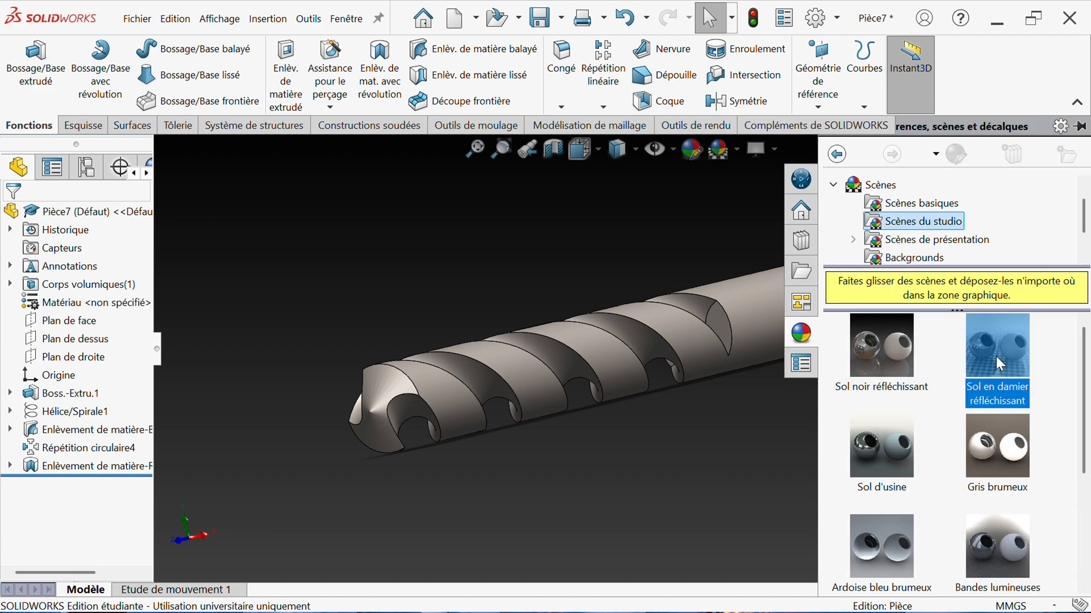
right_click(996, 356)
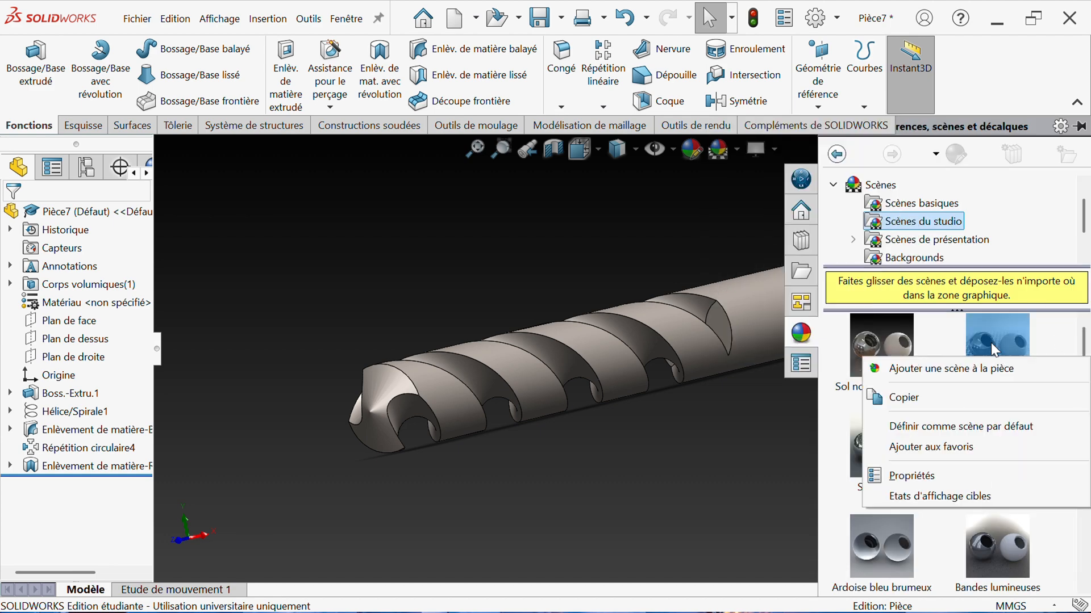
click(987, 360)
drag(987, 360, 652, 447)
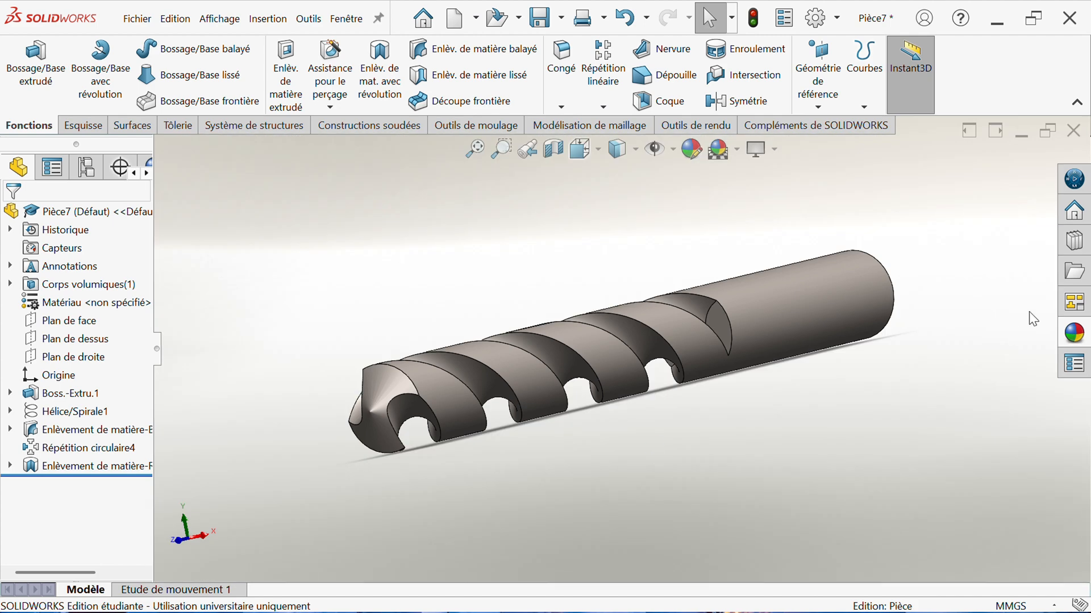
Apply the presentation scene "Cuisine avec arrière-plan" and view the drill bit against it from another angle
click(1073, 333)
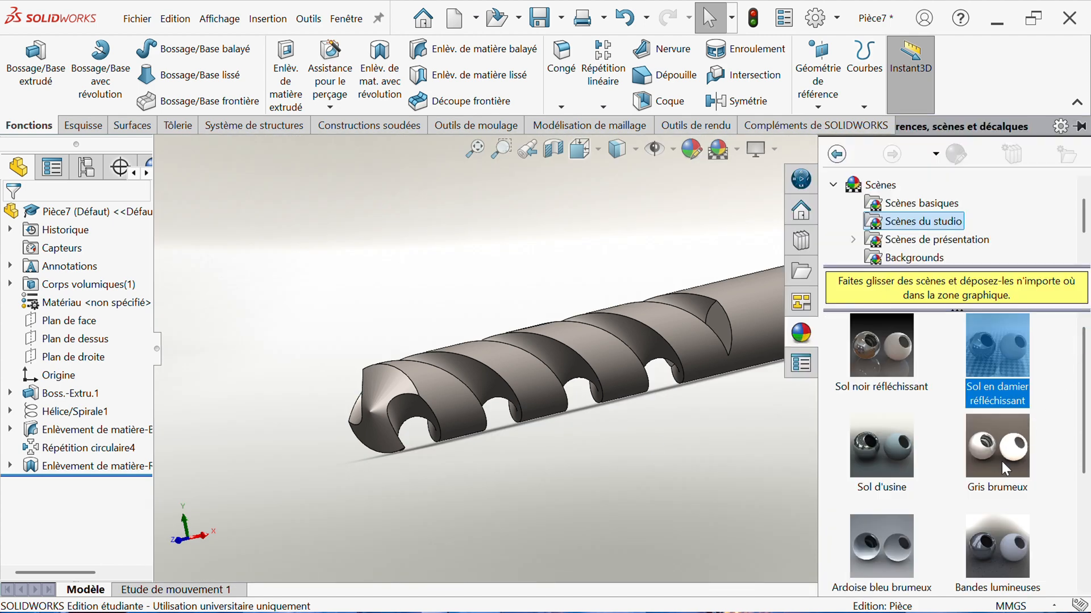
scroll(919, 486, down, 3)
scroll(931, 454, up, 3)
scroll(886, 221, down, 1)
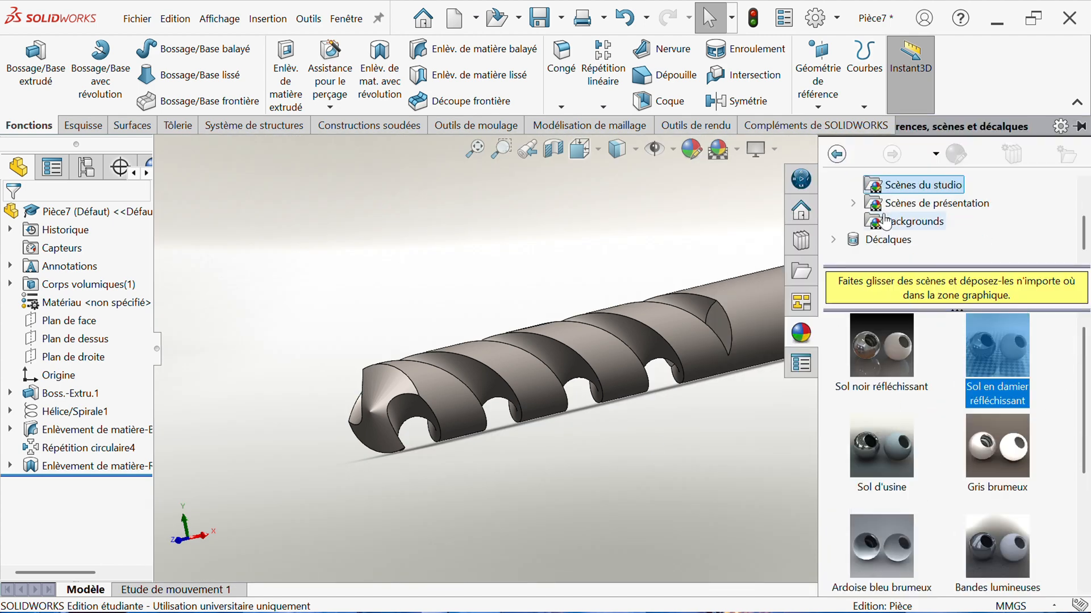
click(887, 220)
click(899, 208)
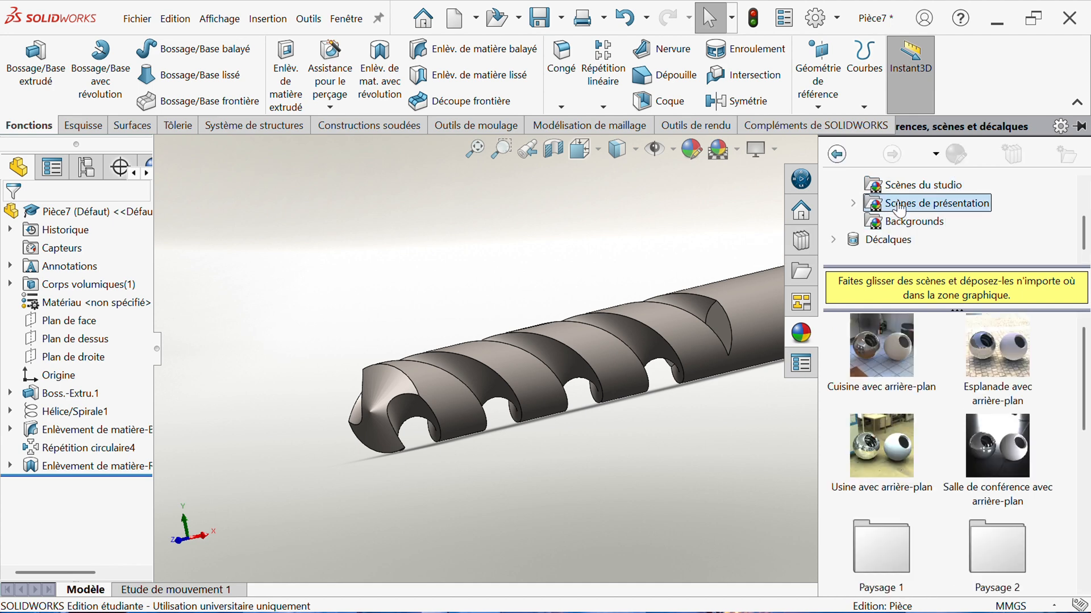
right_click(875, 338)
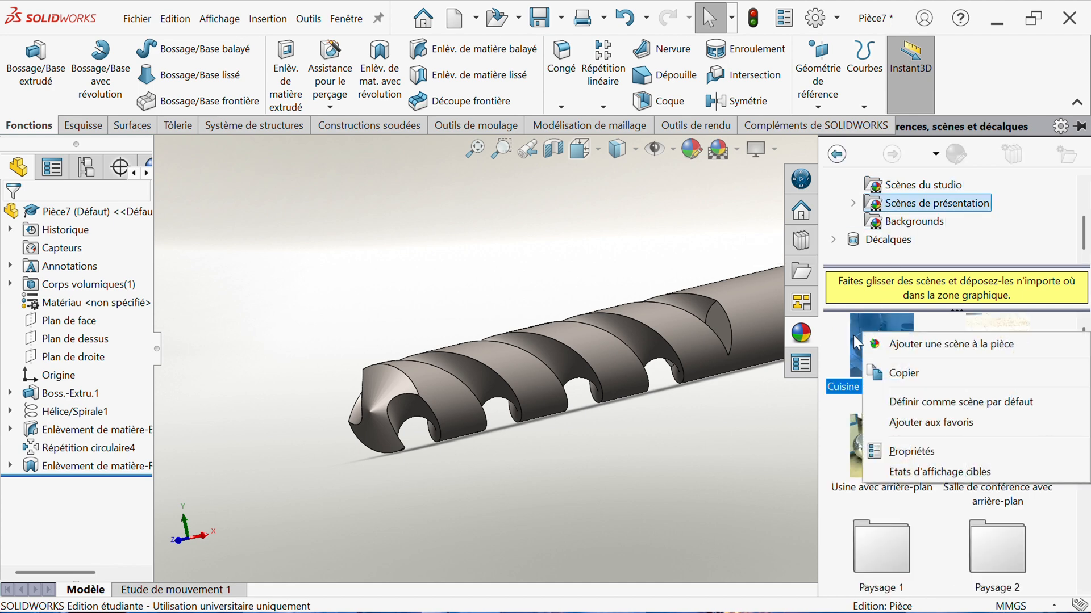
drag(853, 332, 647, 343)
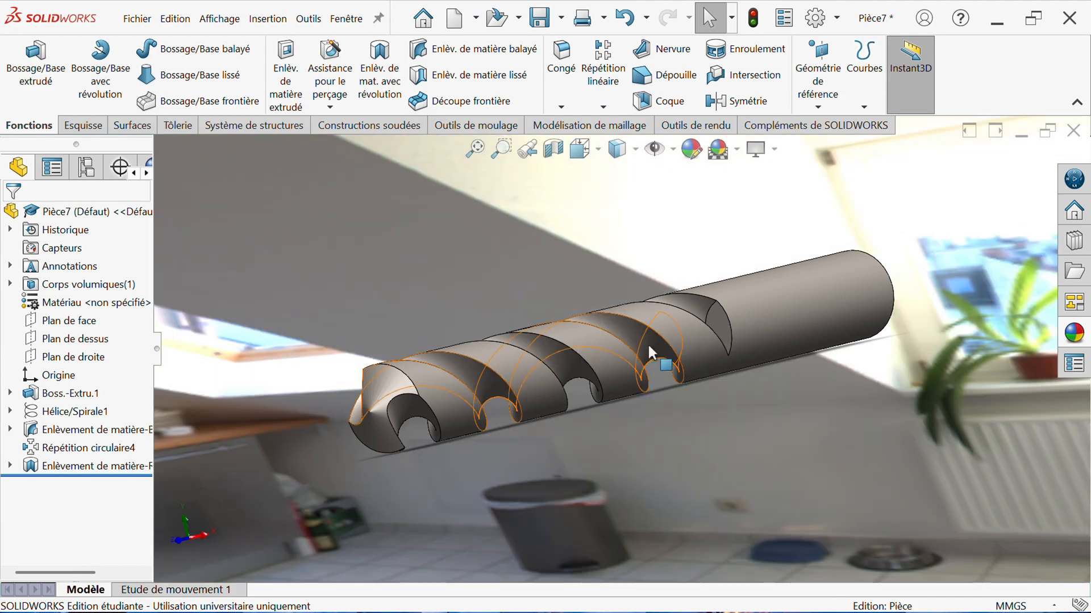
middle_drag(700, 394, 971, 281)
Apply the basic scene "3 ponctuelles beiges" to the part and inspect the drill bit in it
click(1074, 334)
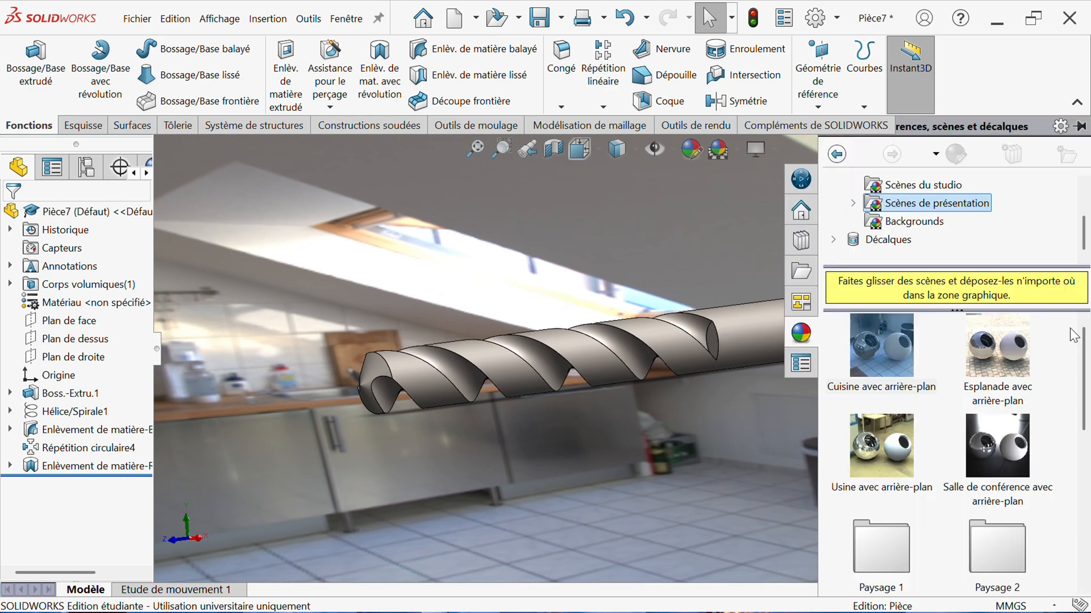
scroll(911, 223, up, 1)
click(911, 223)
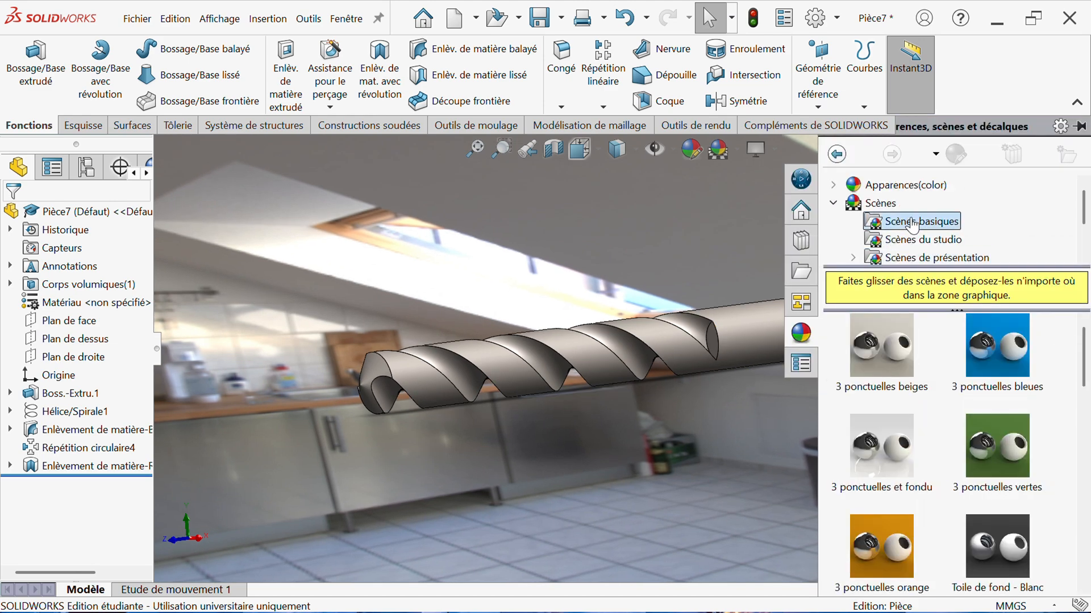
drag(899, 325, 731, 322)
middle_drag(730, 322, 718, 363)
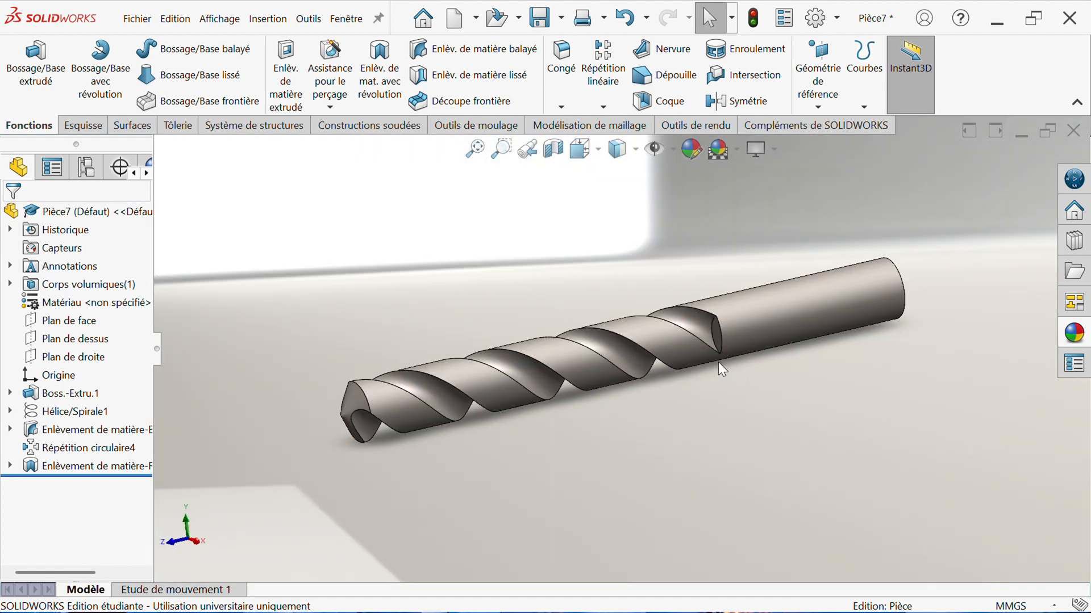